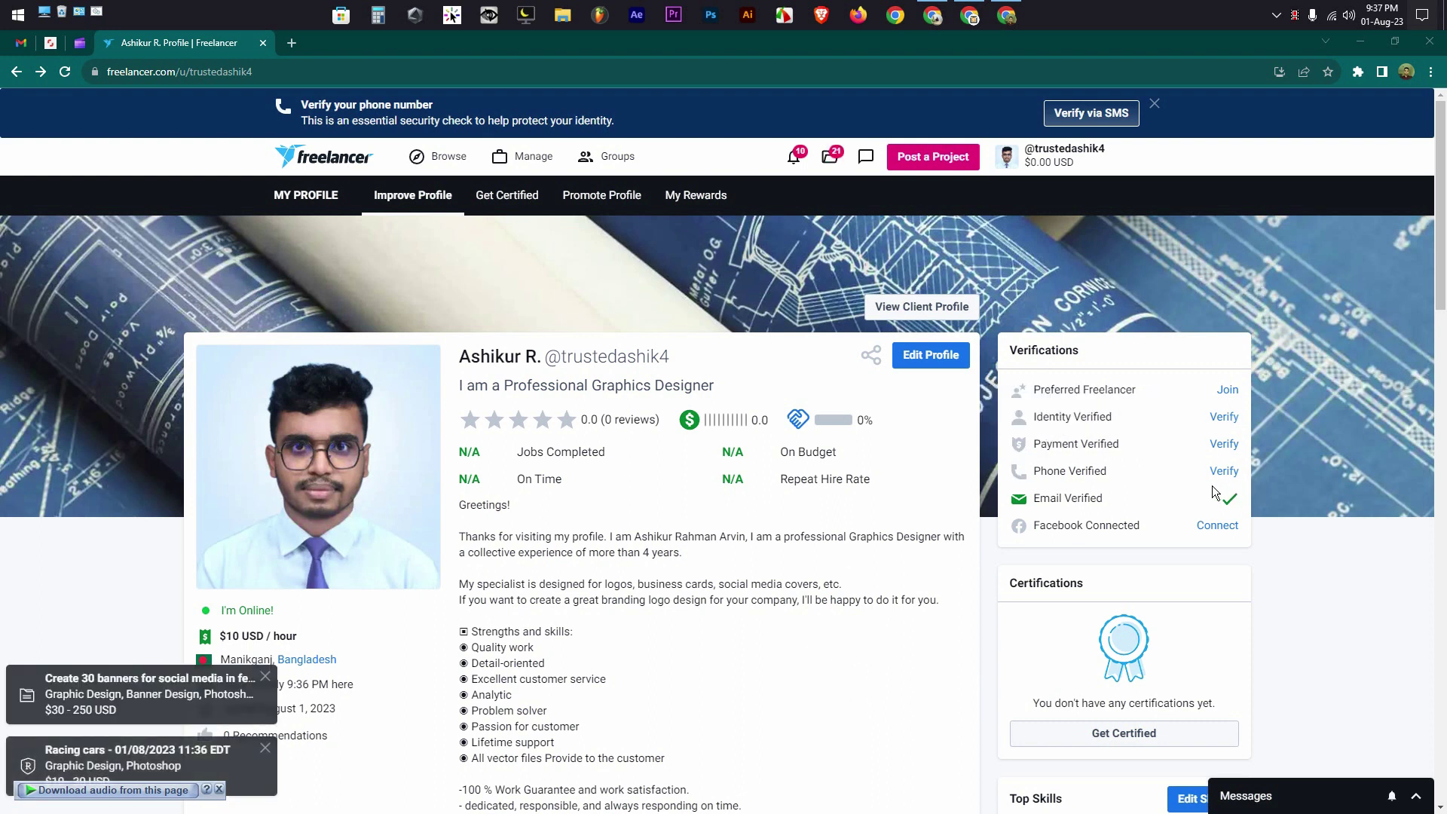
Step: Look over the freelancer profile page, from portfolio, reviews and experience sections to the list of verifications
scroll(1201, 486, down, 9)
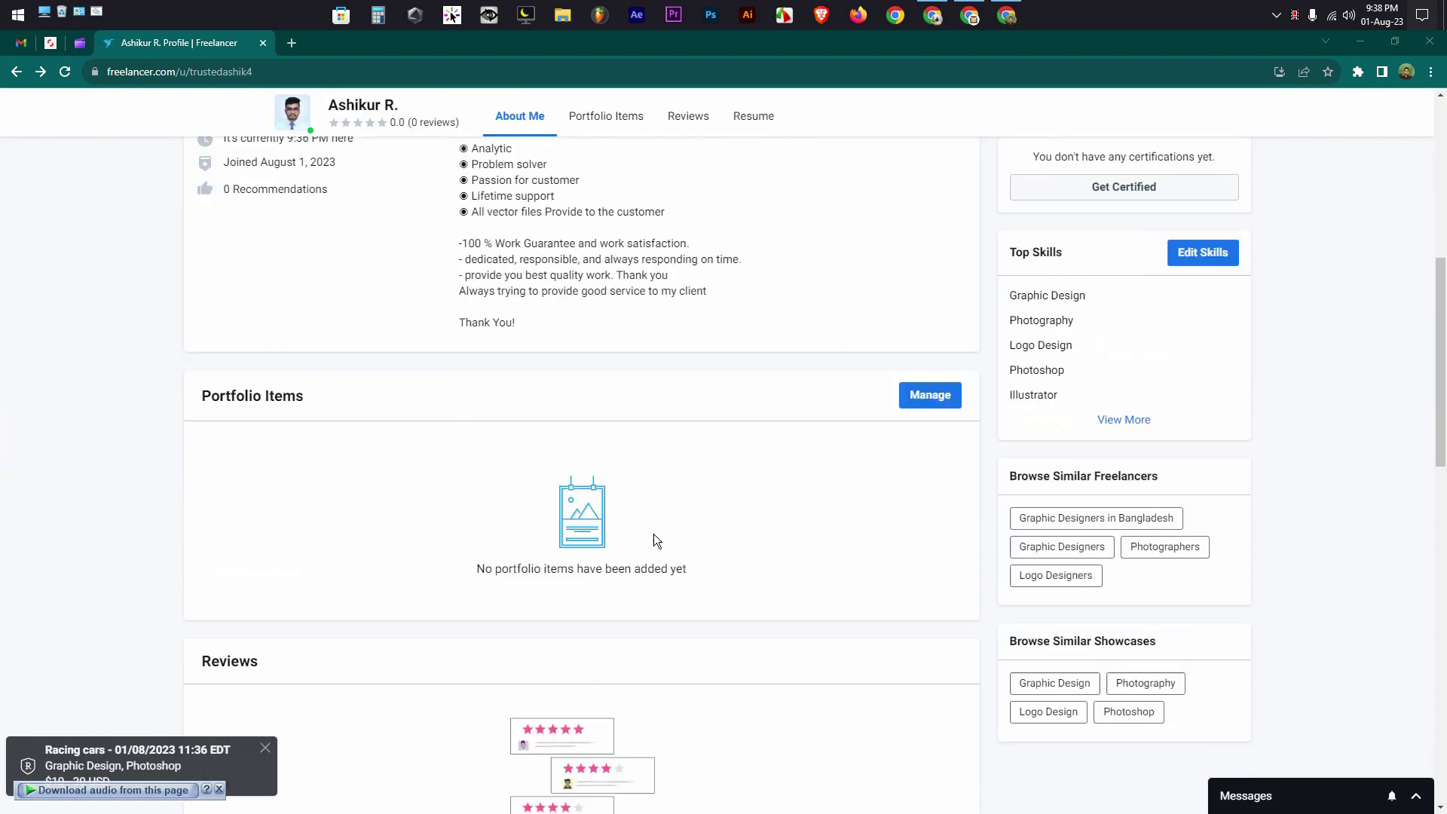
scroll(436, 304, down, 6)
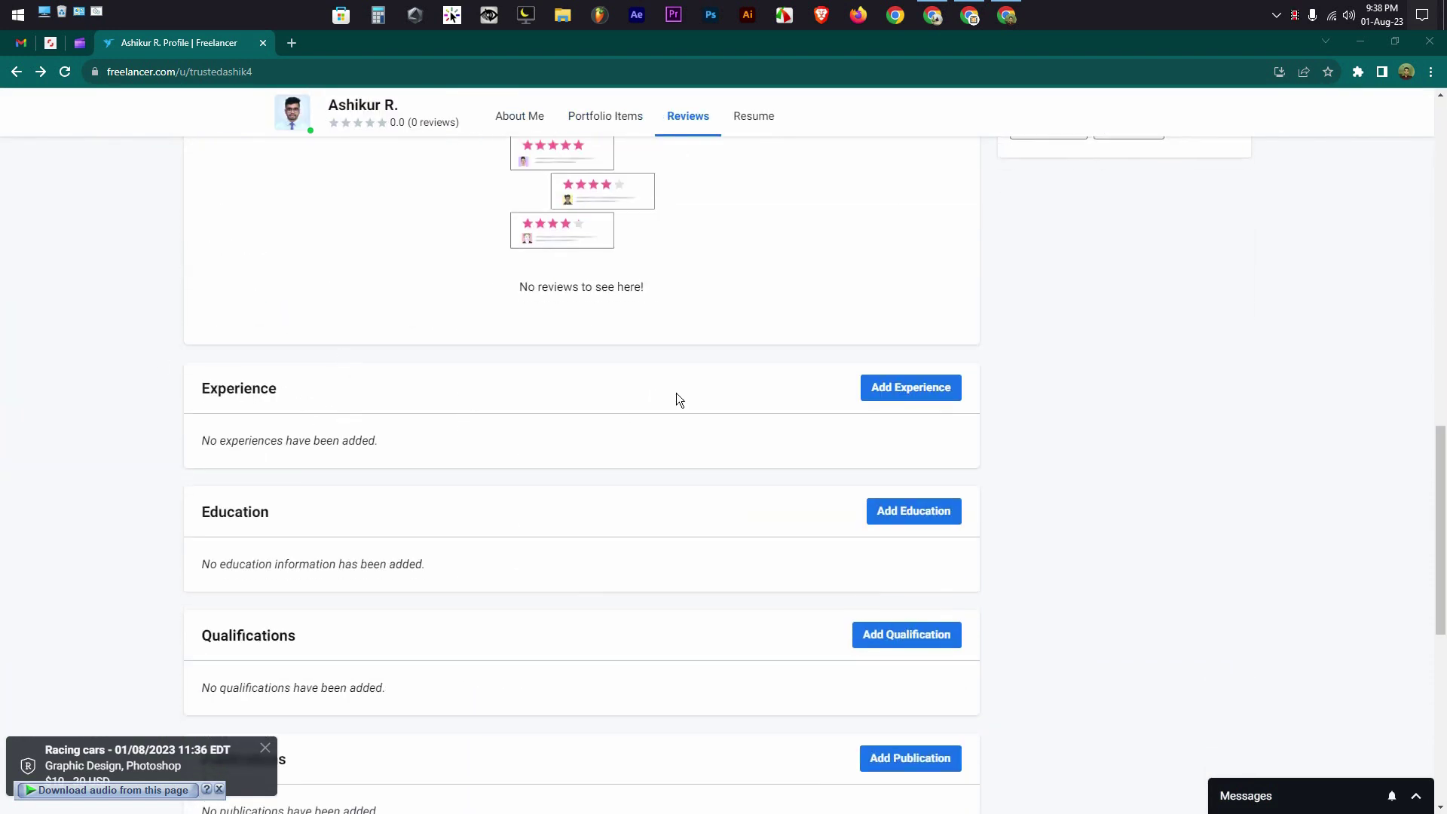
scroll(748, 389, up, 15)
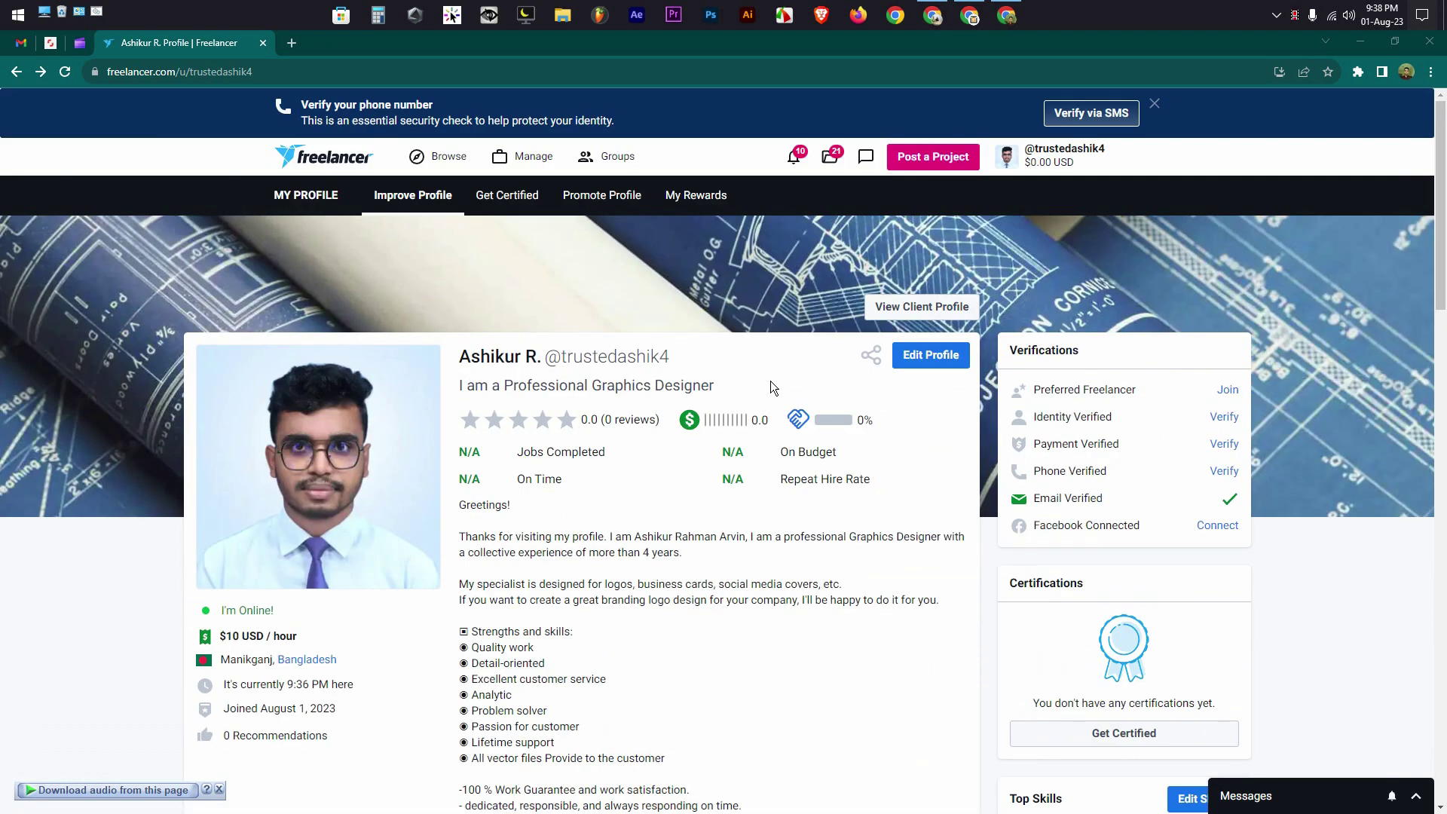
scroll(920, 396, down, 2)
scroll(941, 398, up, 2)
scroll(1106, 458, down, 1)
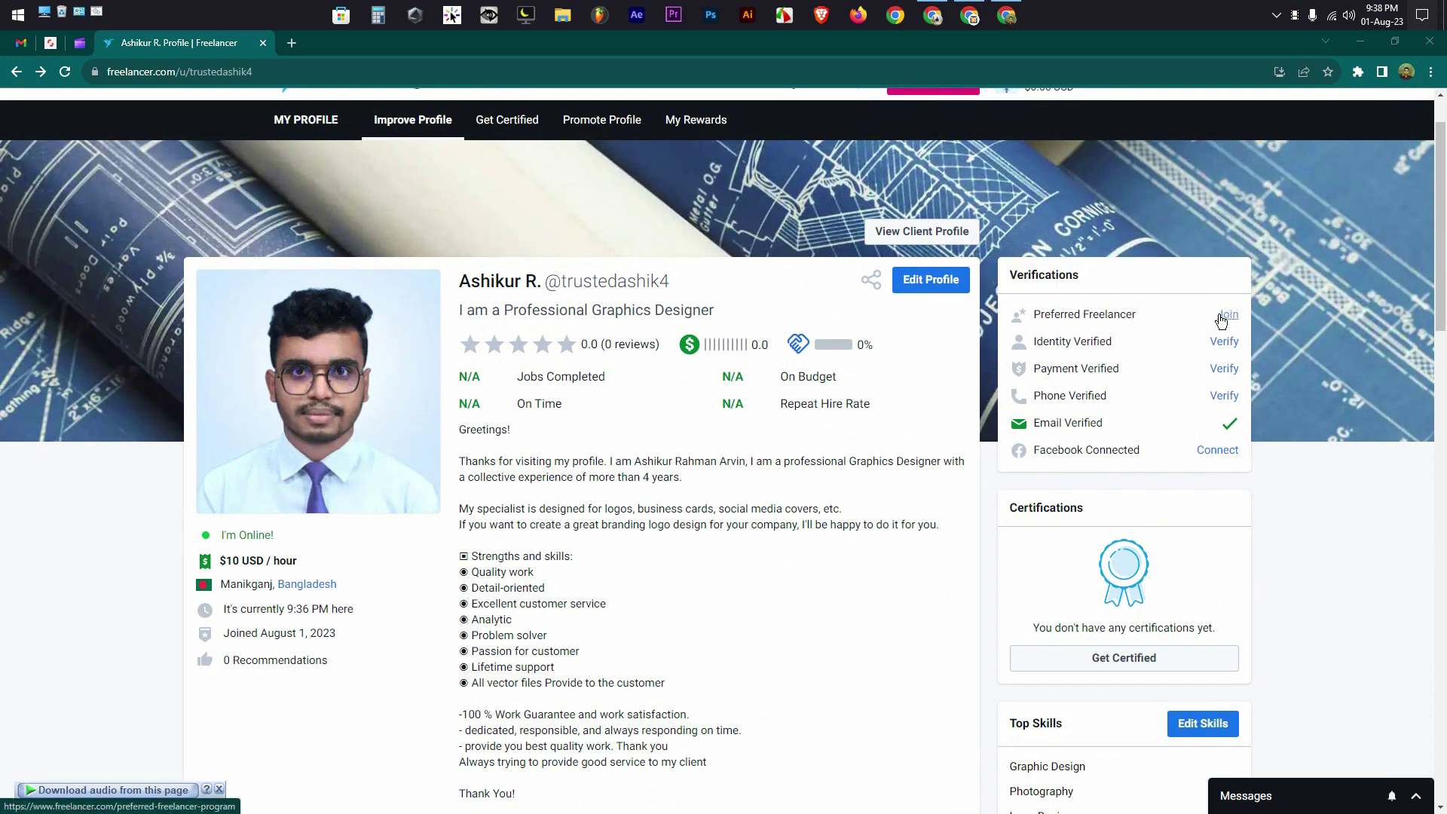
mouse_move(1031, 343)
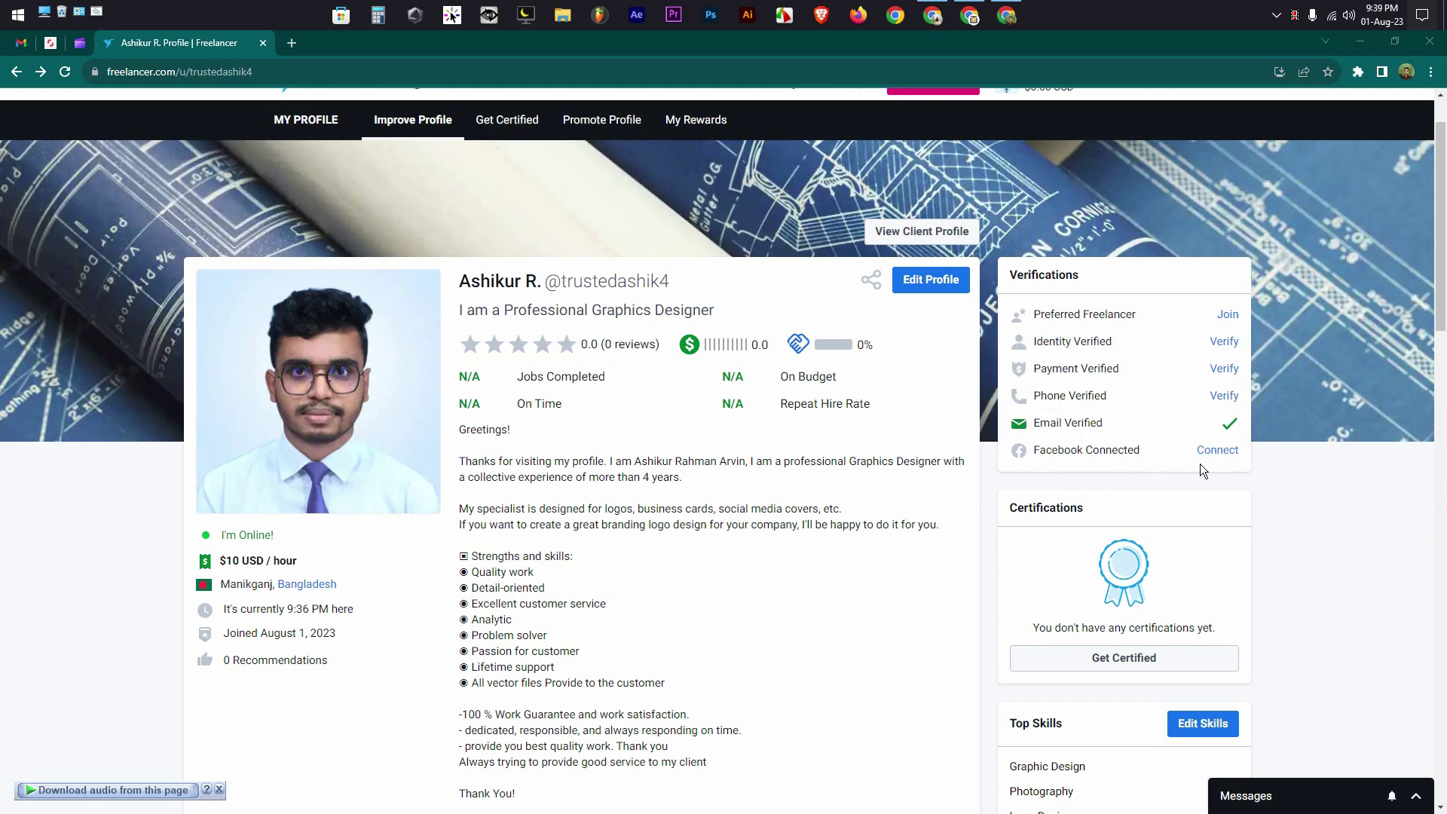
Step: Open phone verification from the profile's verification list and review the options on the Trust & Verification page
click(1223, 397)
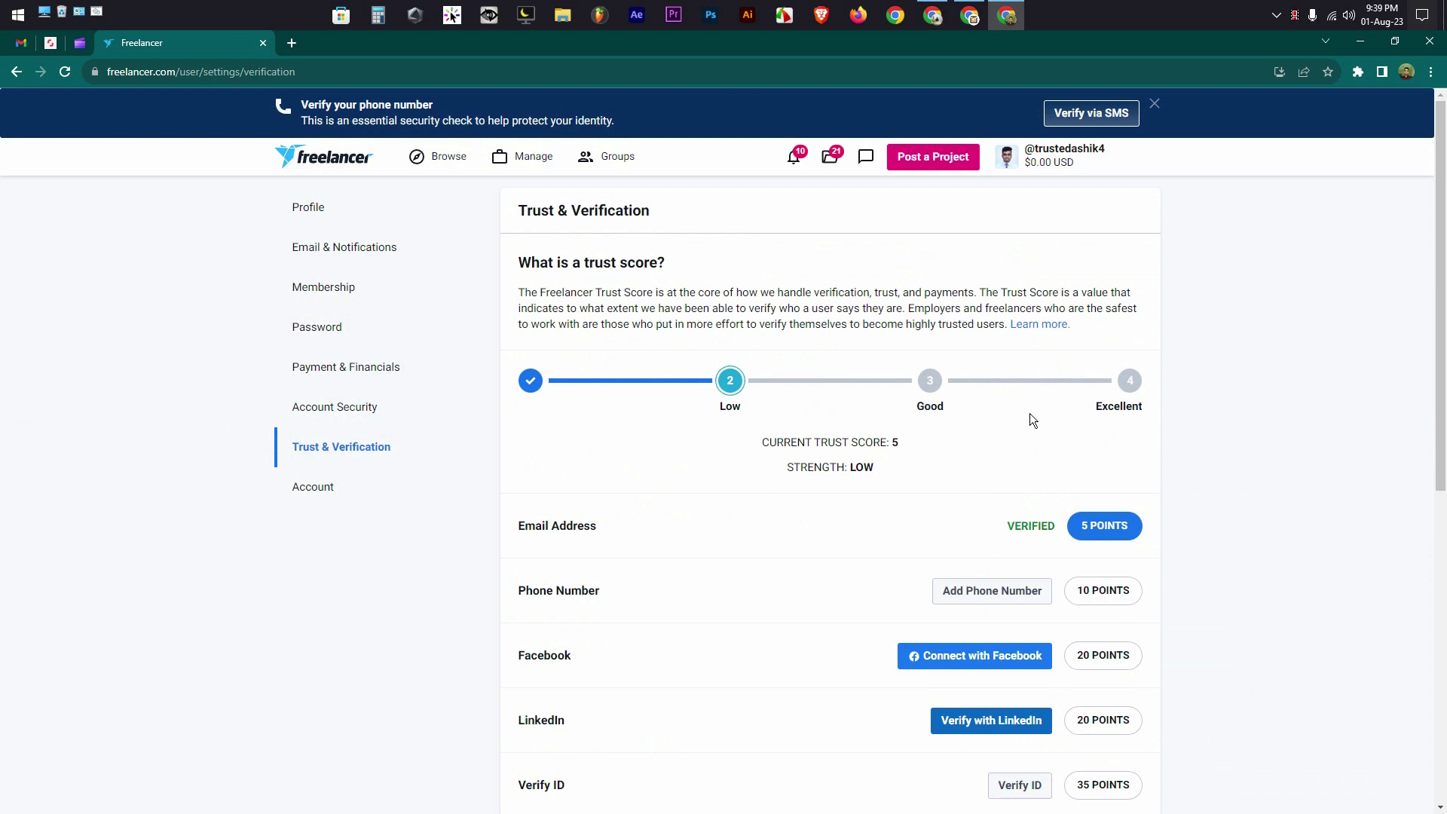
scroll(1021, 414, down, 3)
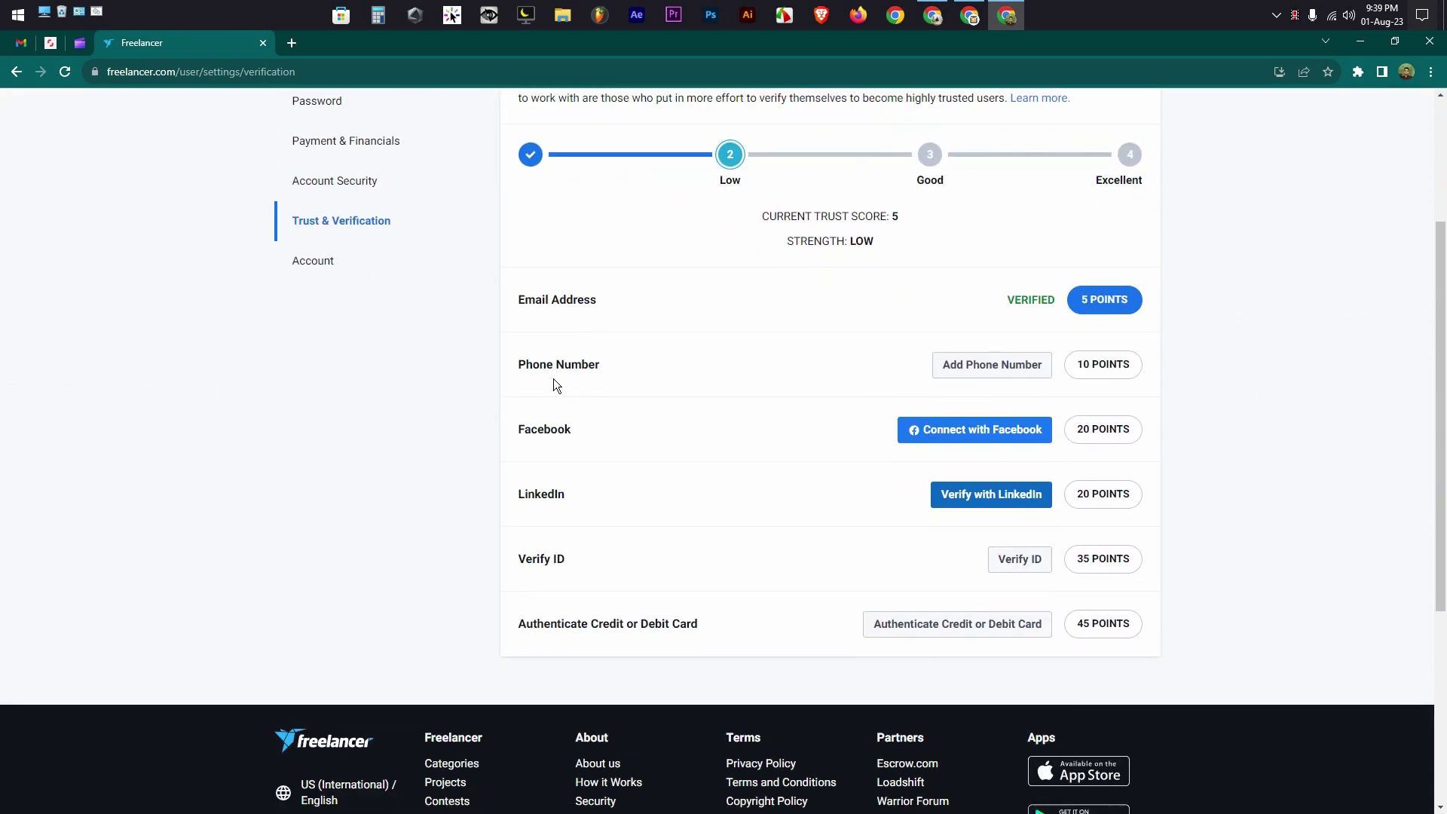
click(990, 367)
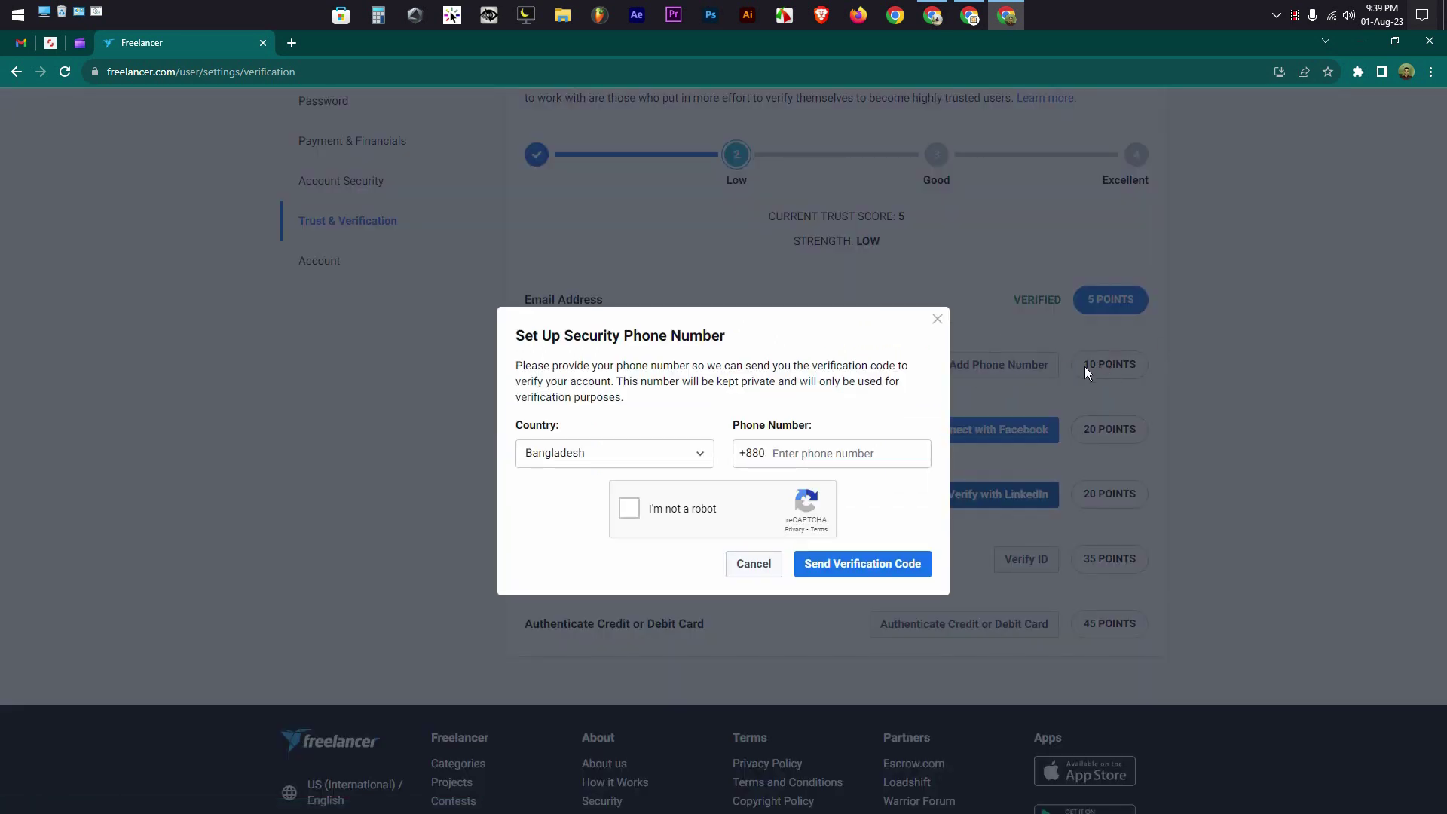
click(603, 456)
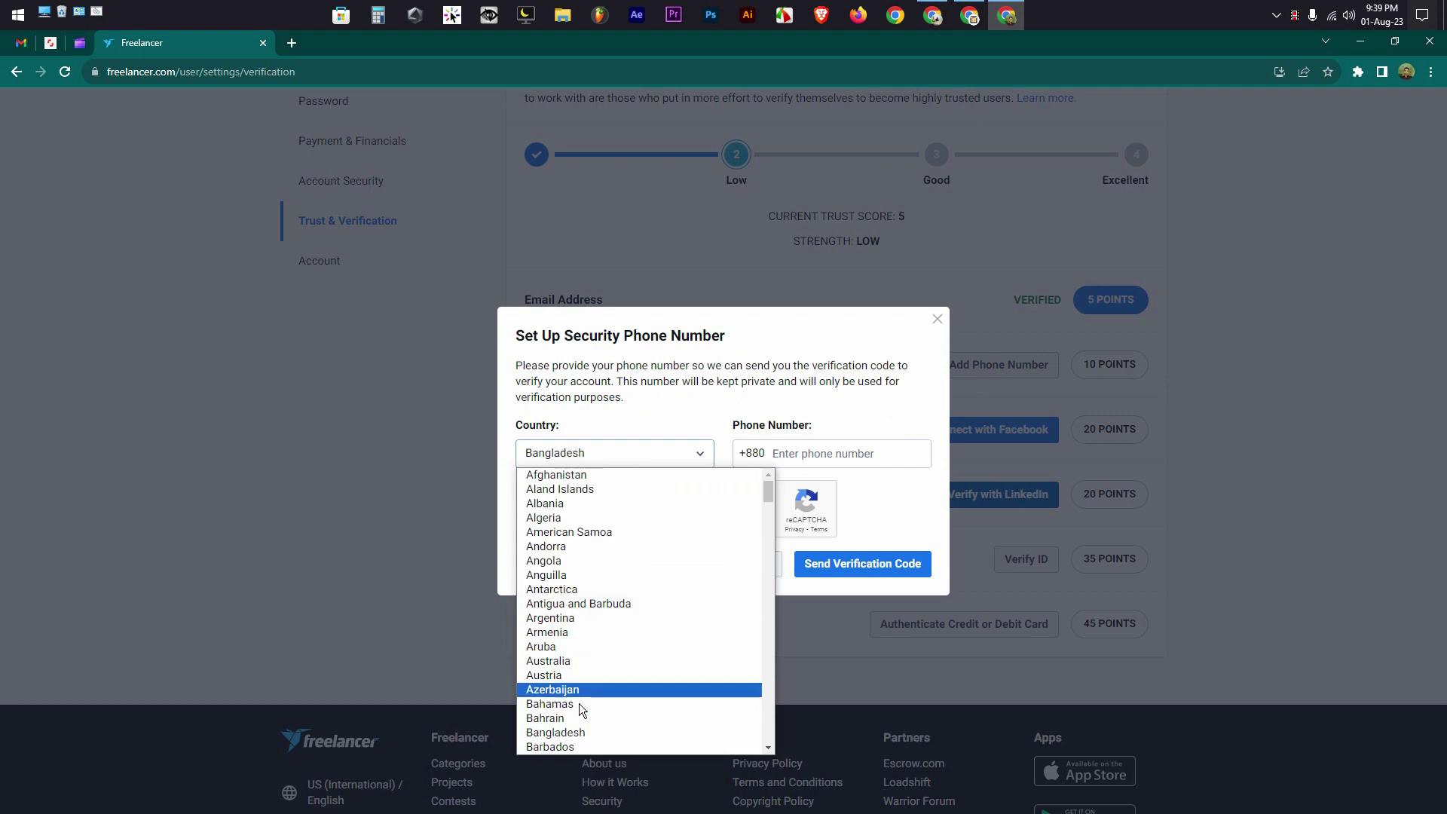
click(567, 731)
click(798, 453)
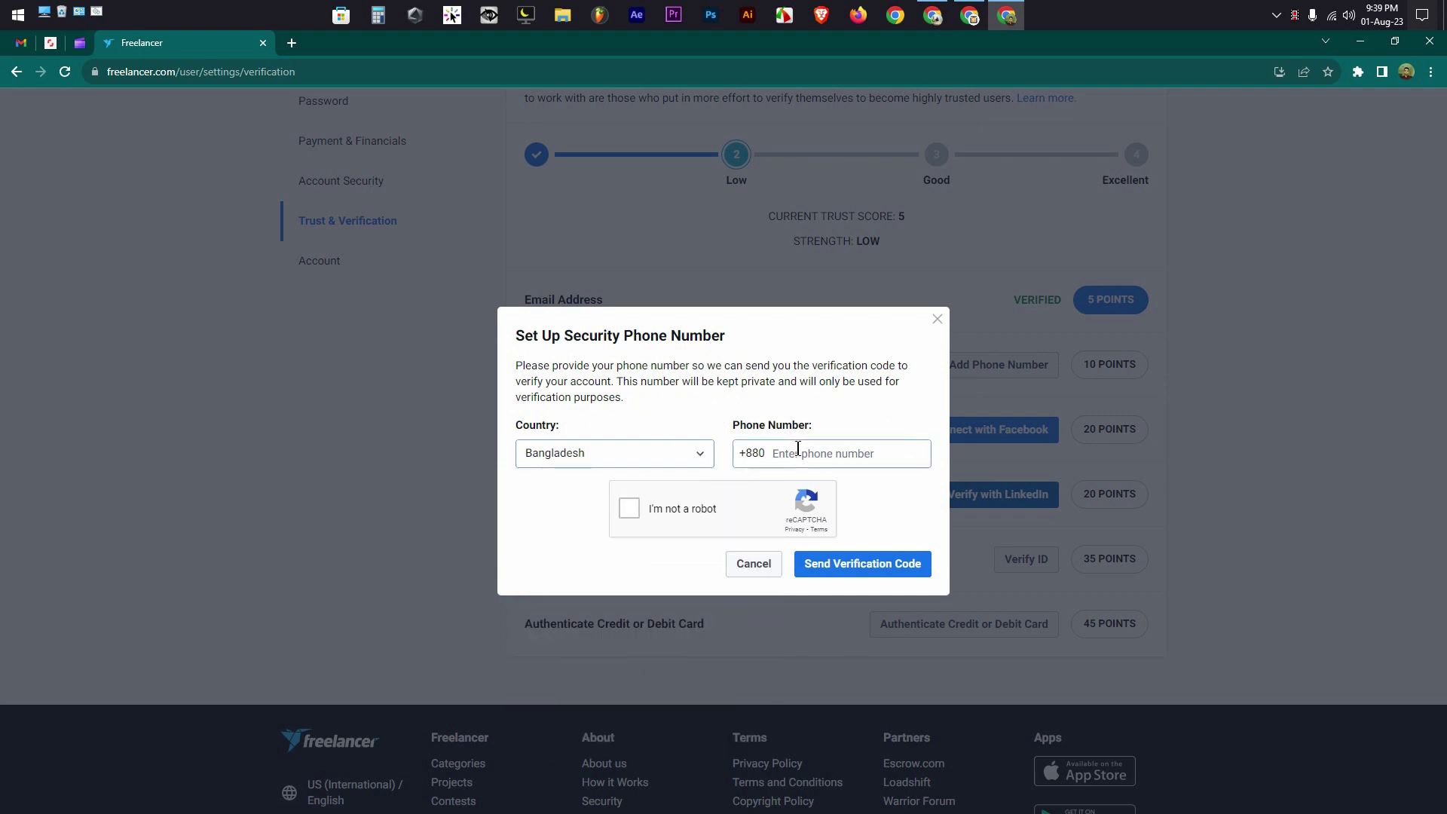
click(626, 509)
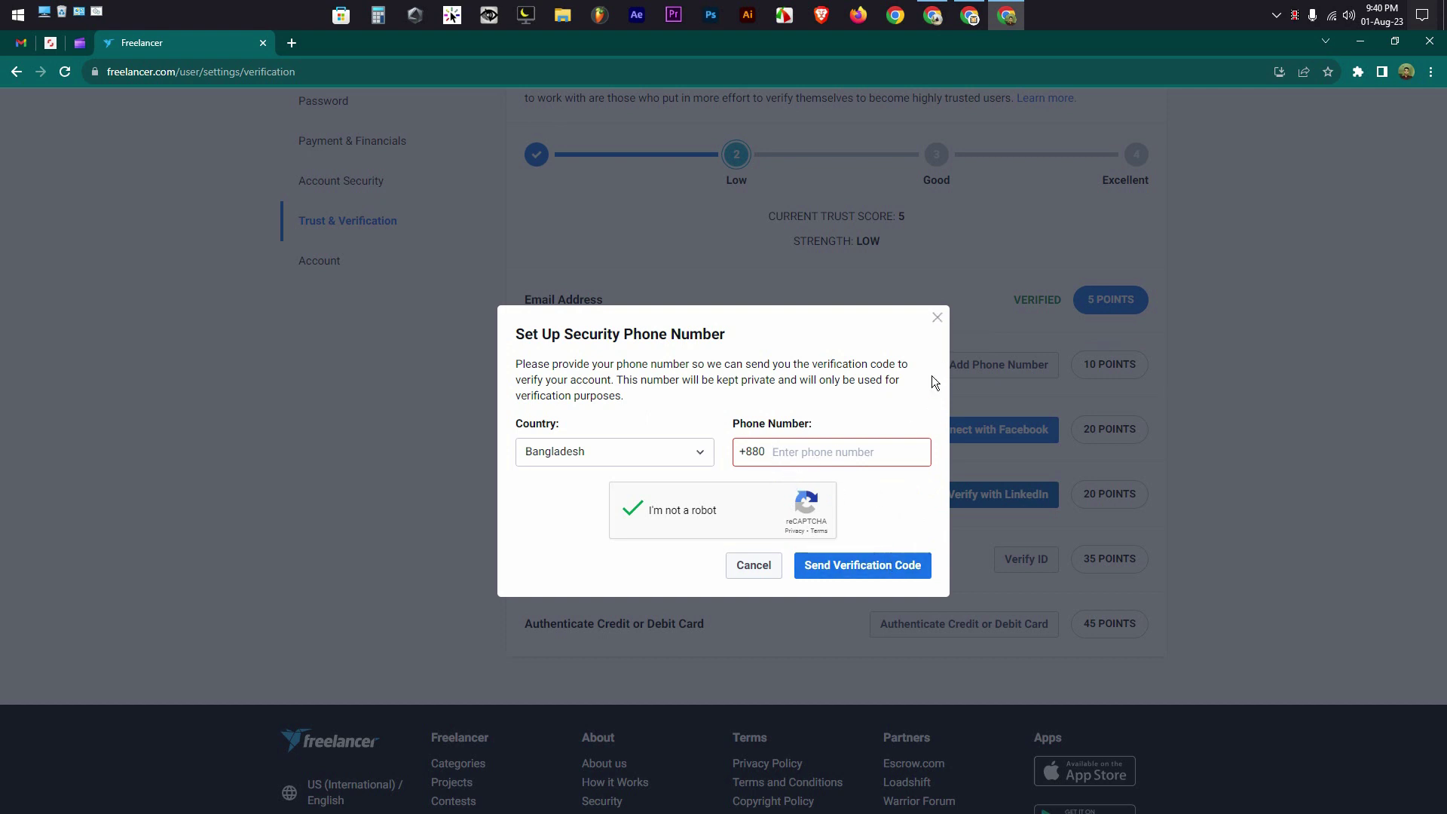
click(938, 321)
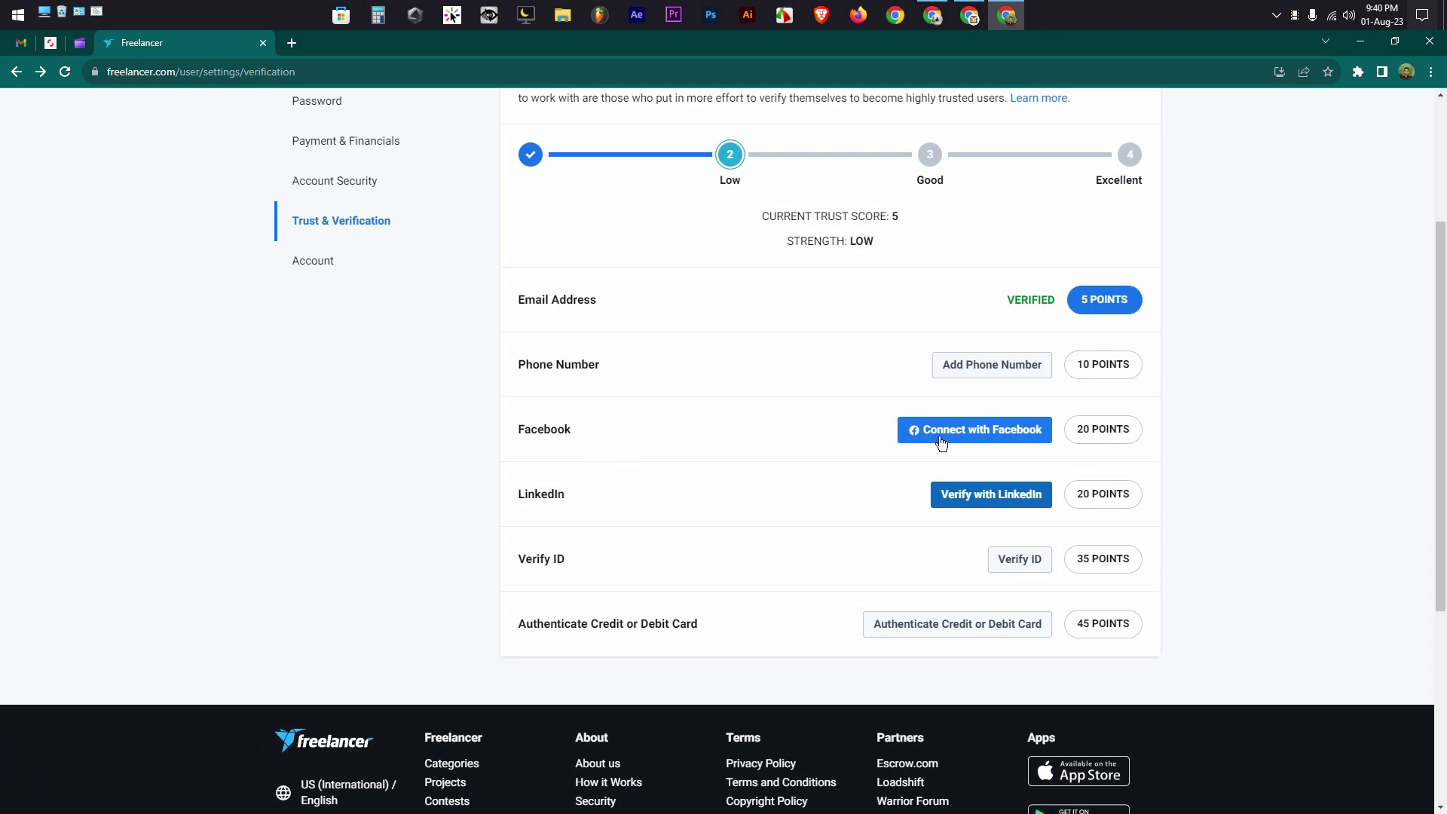
Step: View the Facebook and LinkedIn sign-in pages for verification without signing in, and return to the trust score list
click(981, 437)
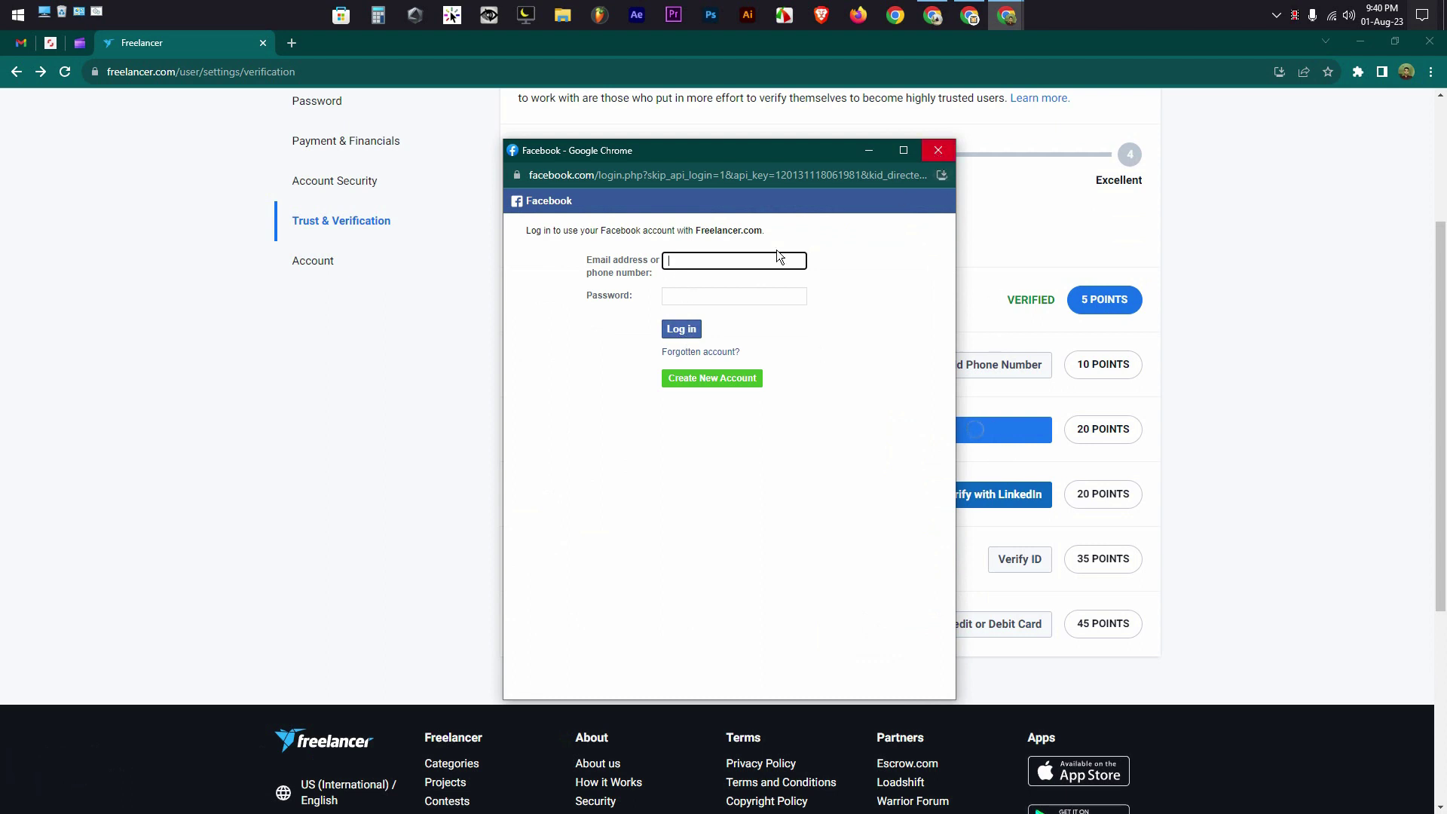
click(939, 150)
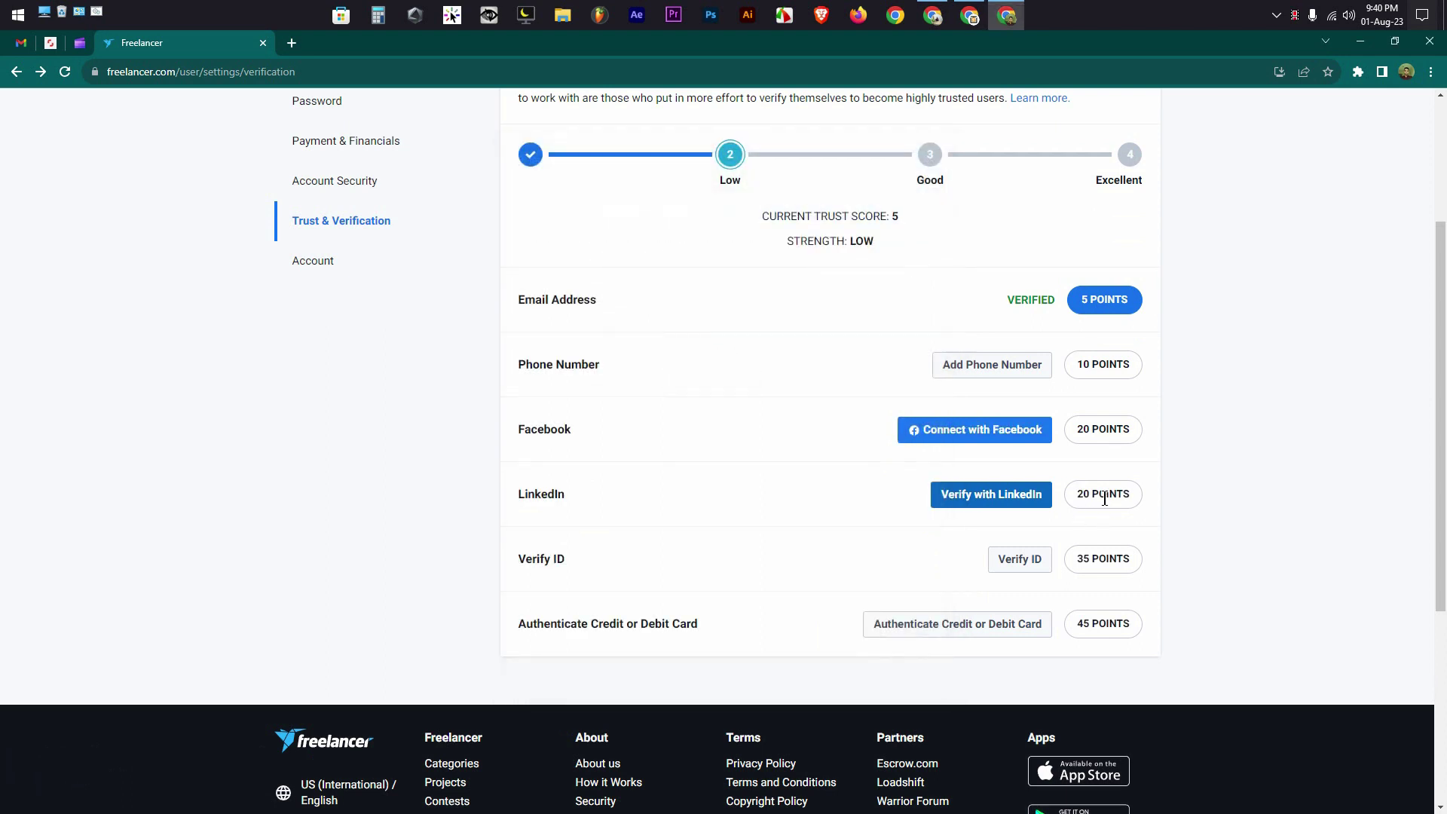
click(985, 504)
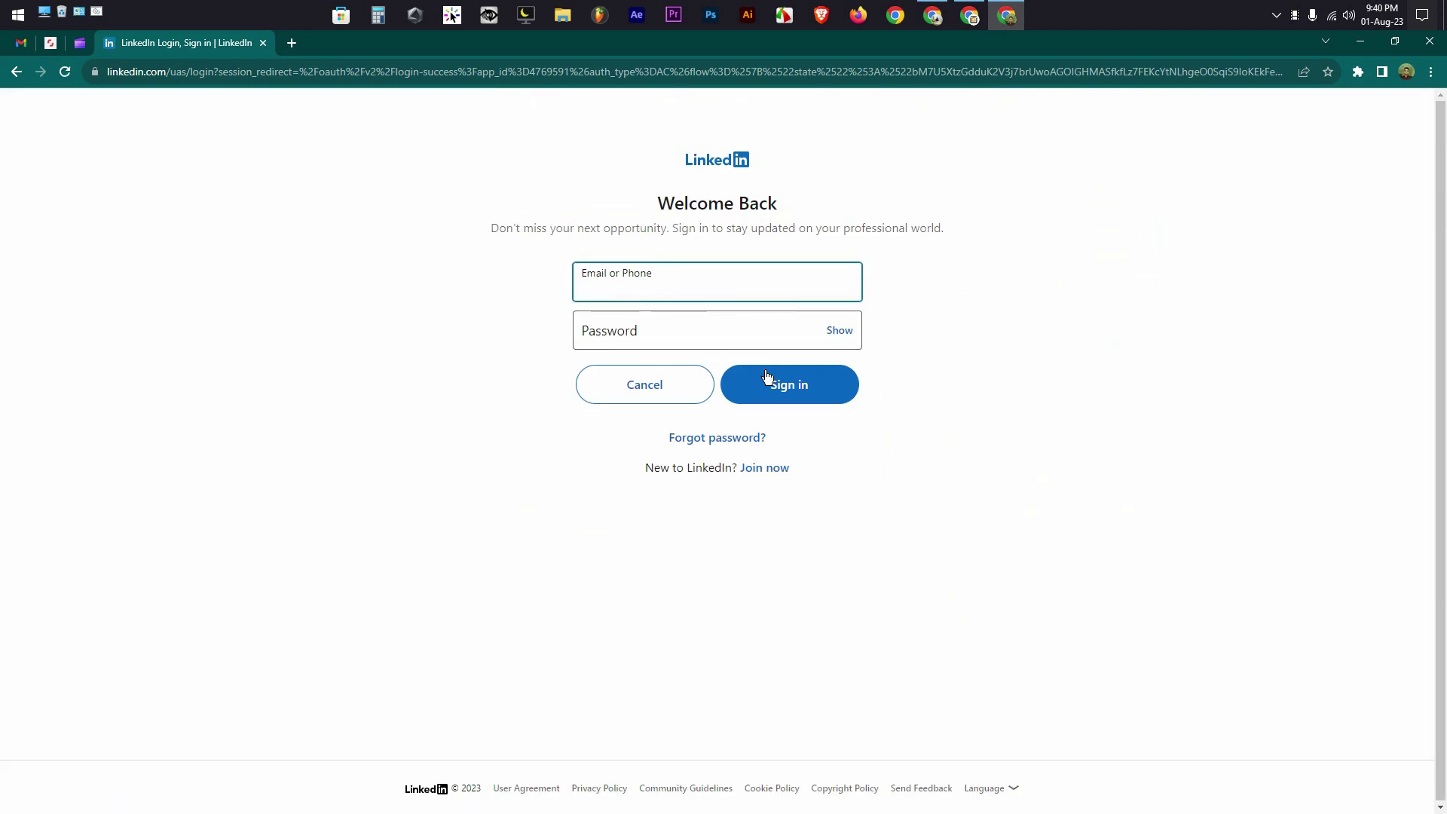
click(653, 398)
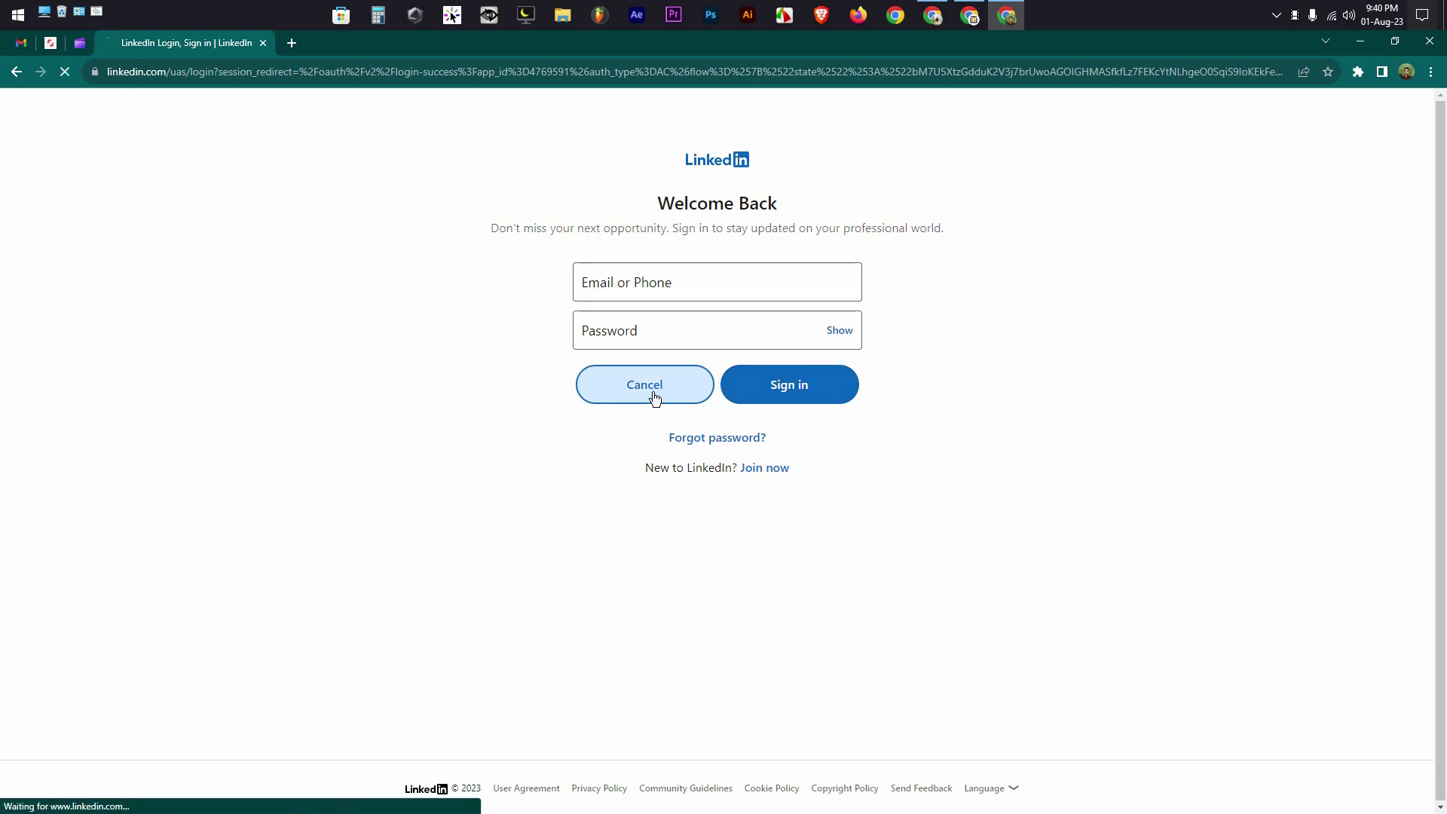
click(16, 72)
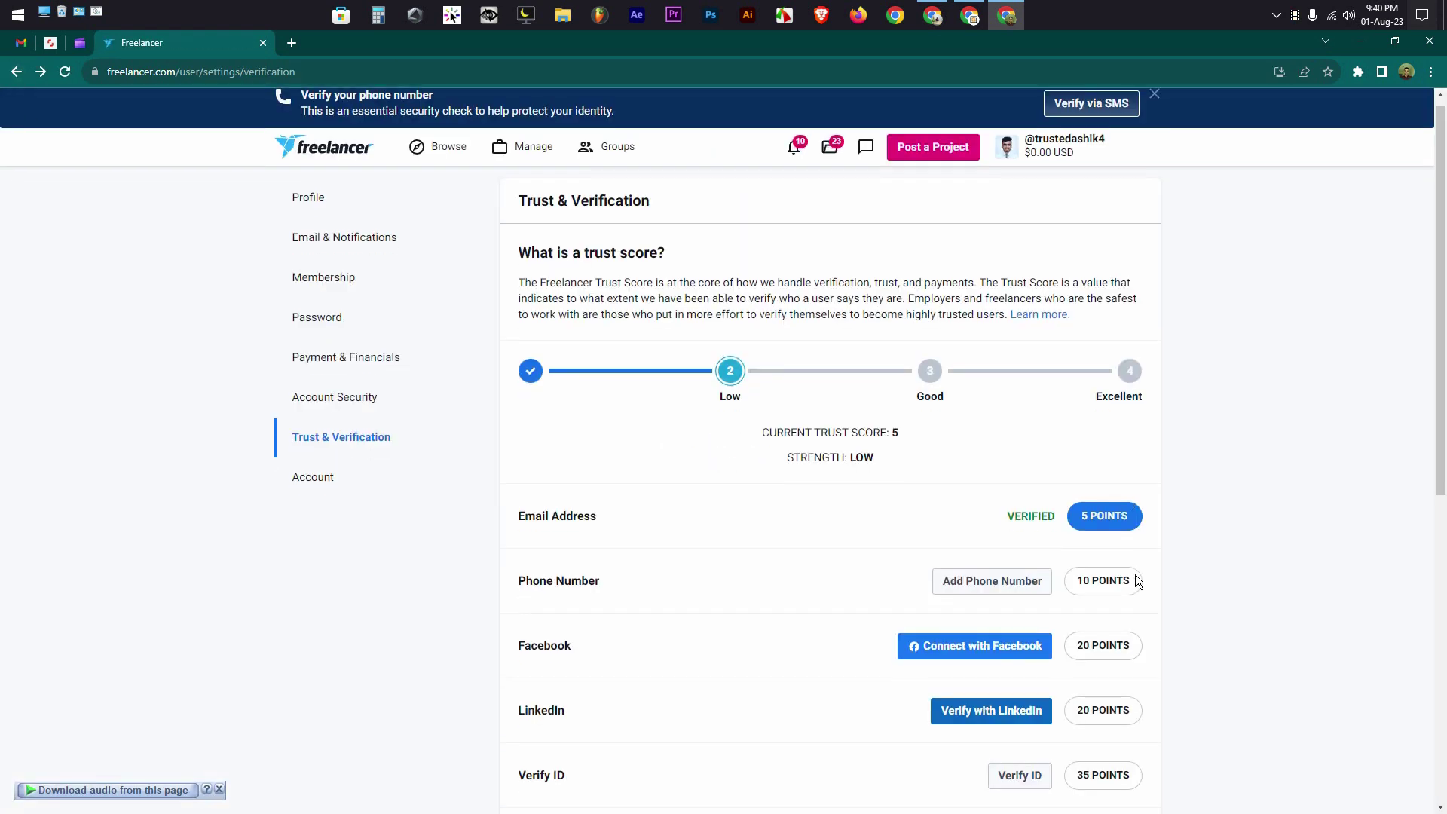
scroll(1067, 444, down, 3)
scroll(1171, 321, up, 1)
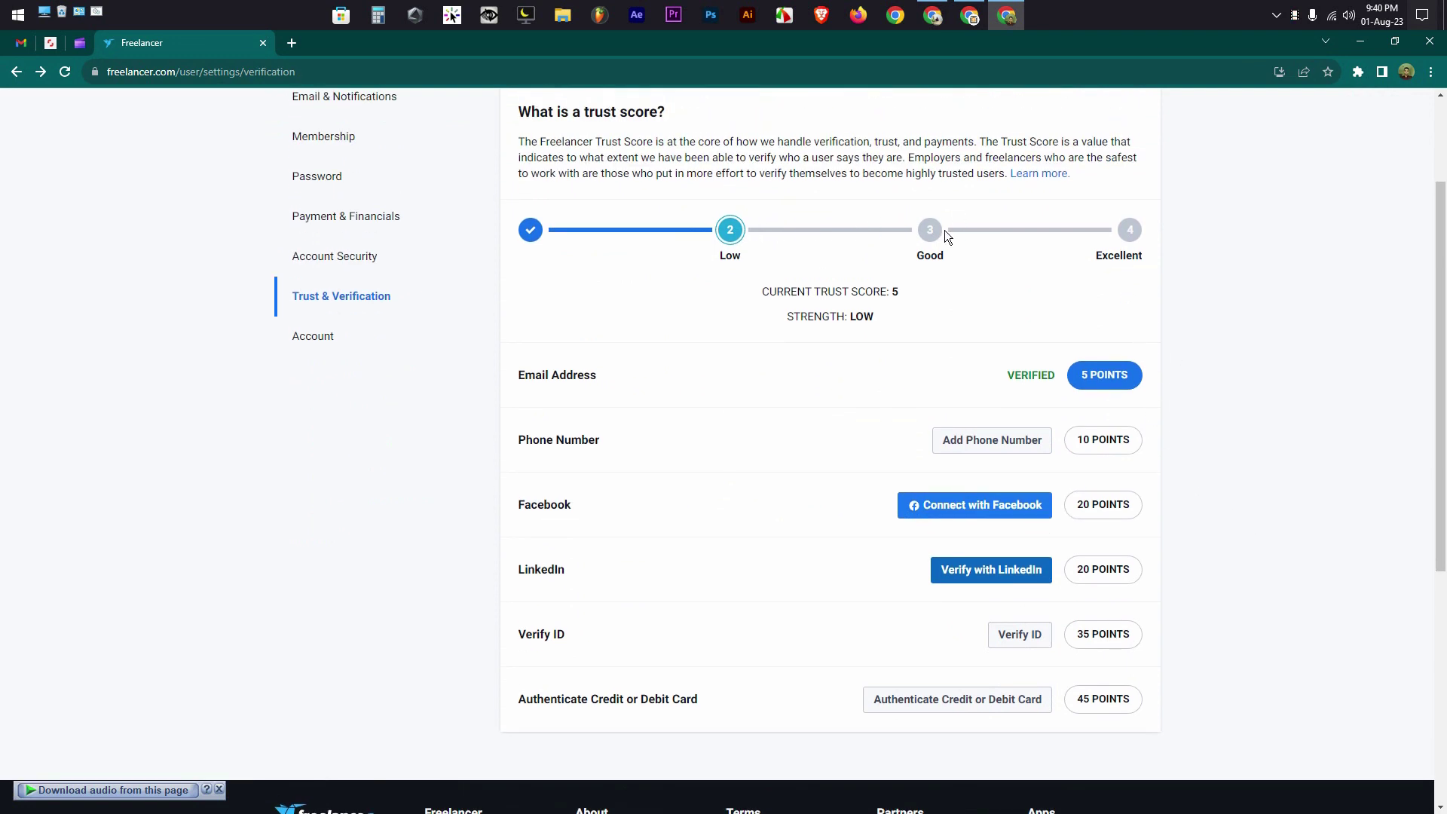
Step: Open the account's own profile page and go to its Portfolio Items section
scroll(946, 235, up, 2)
click(1044, 159)
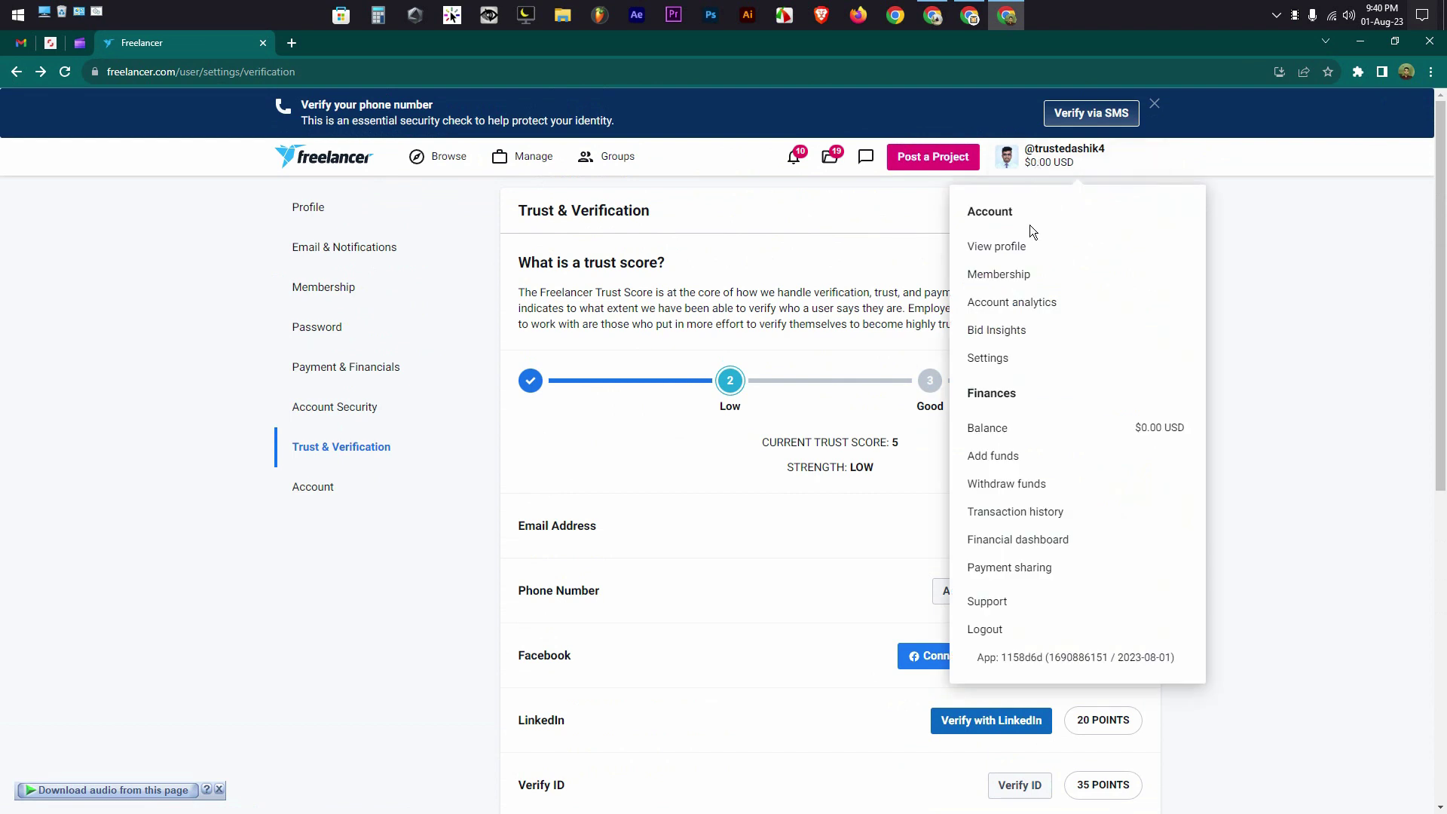
click(1007, 247)
scroll(883, 368, down, 2)
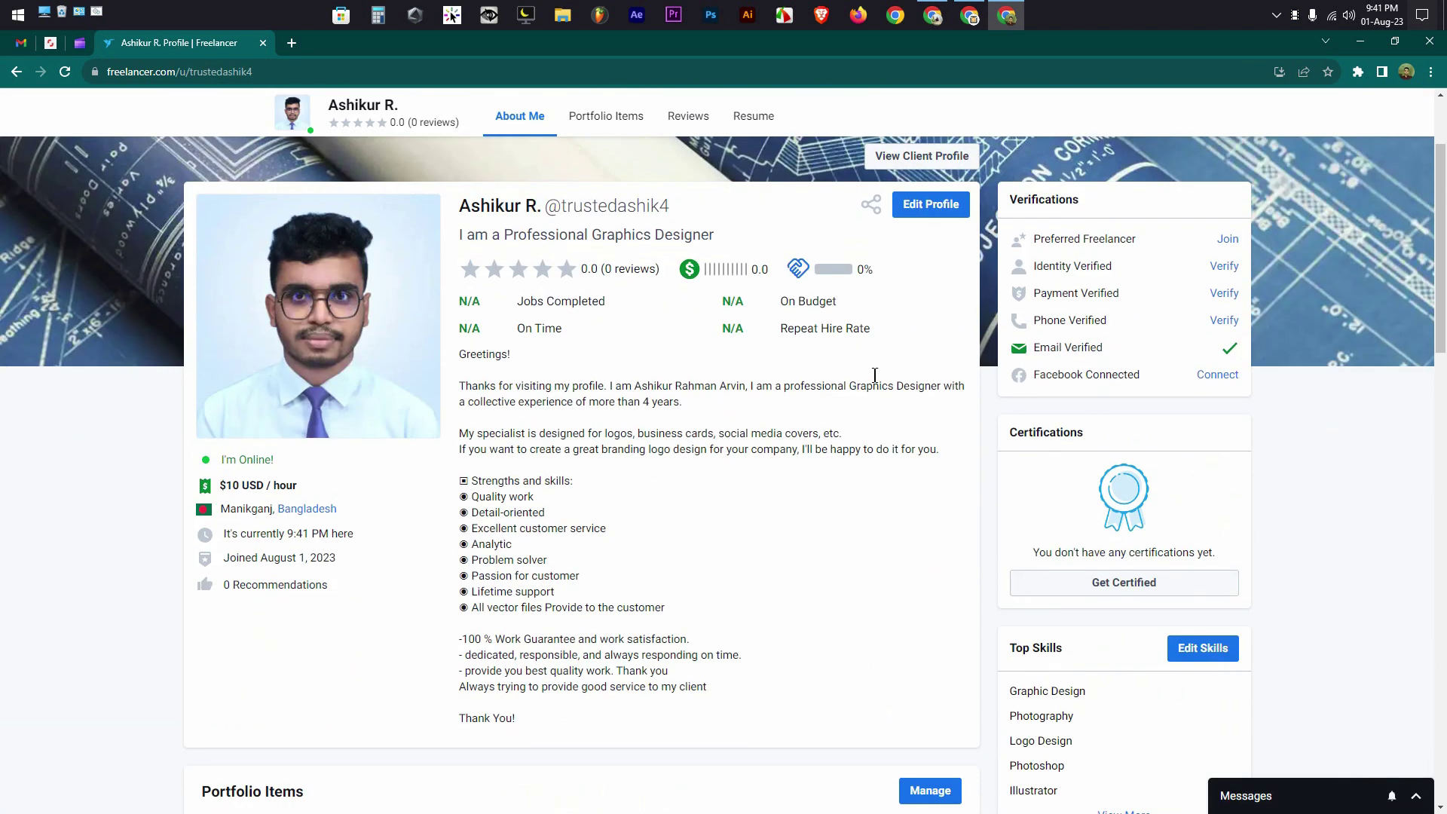
scroll(883, 367, down, 3)
scroll(940, 350, up, 2)
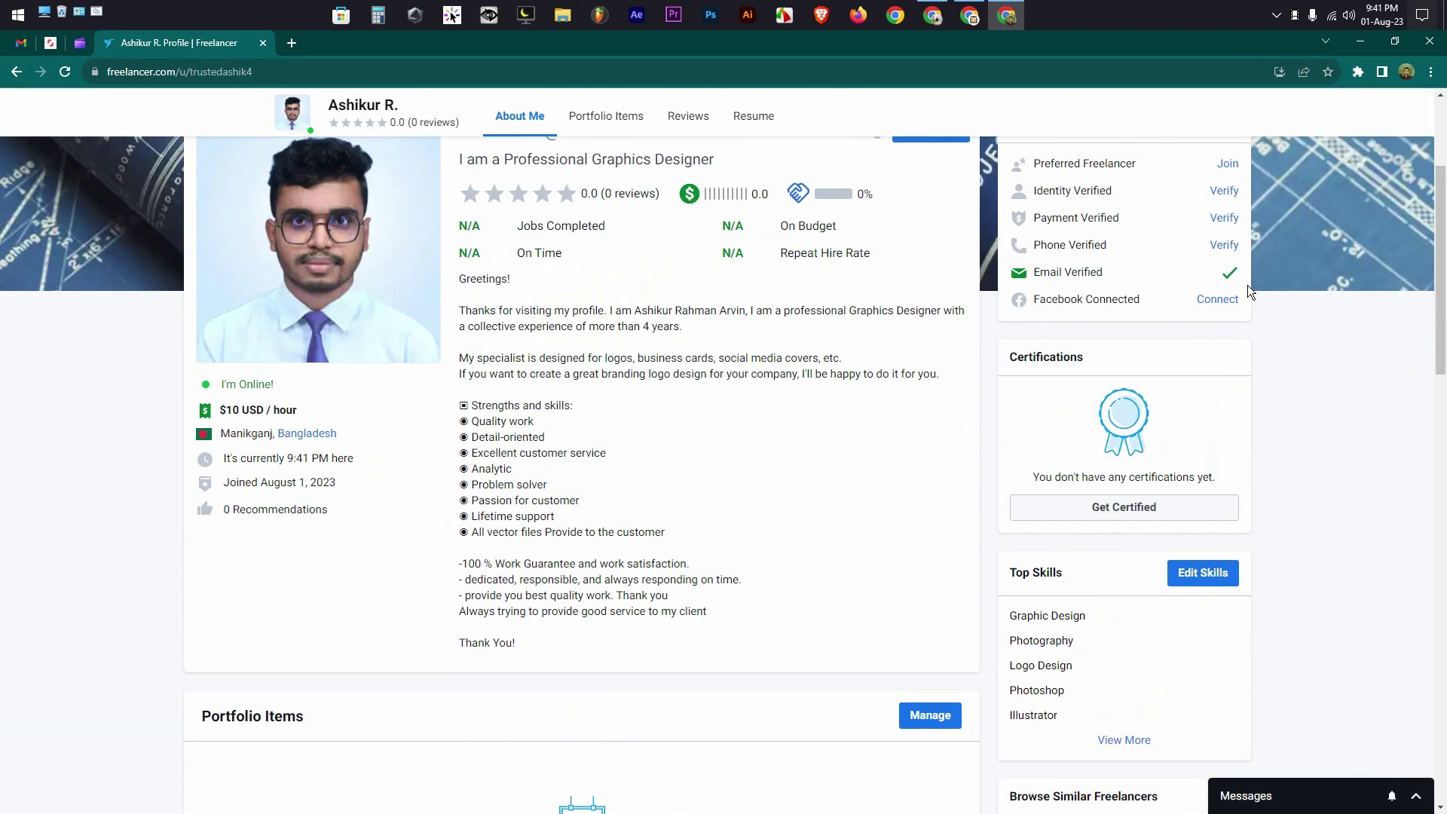
scroll(1242, 290, down, 4)
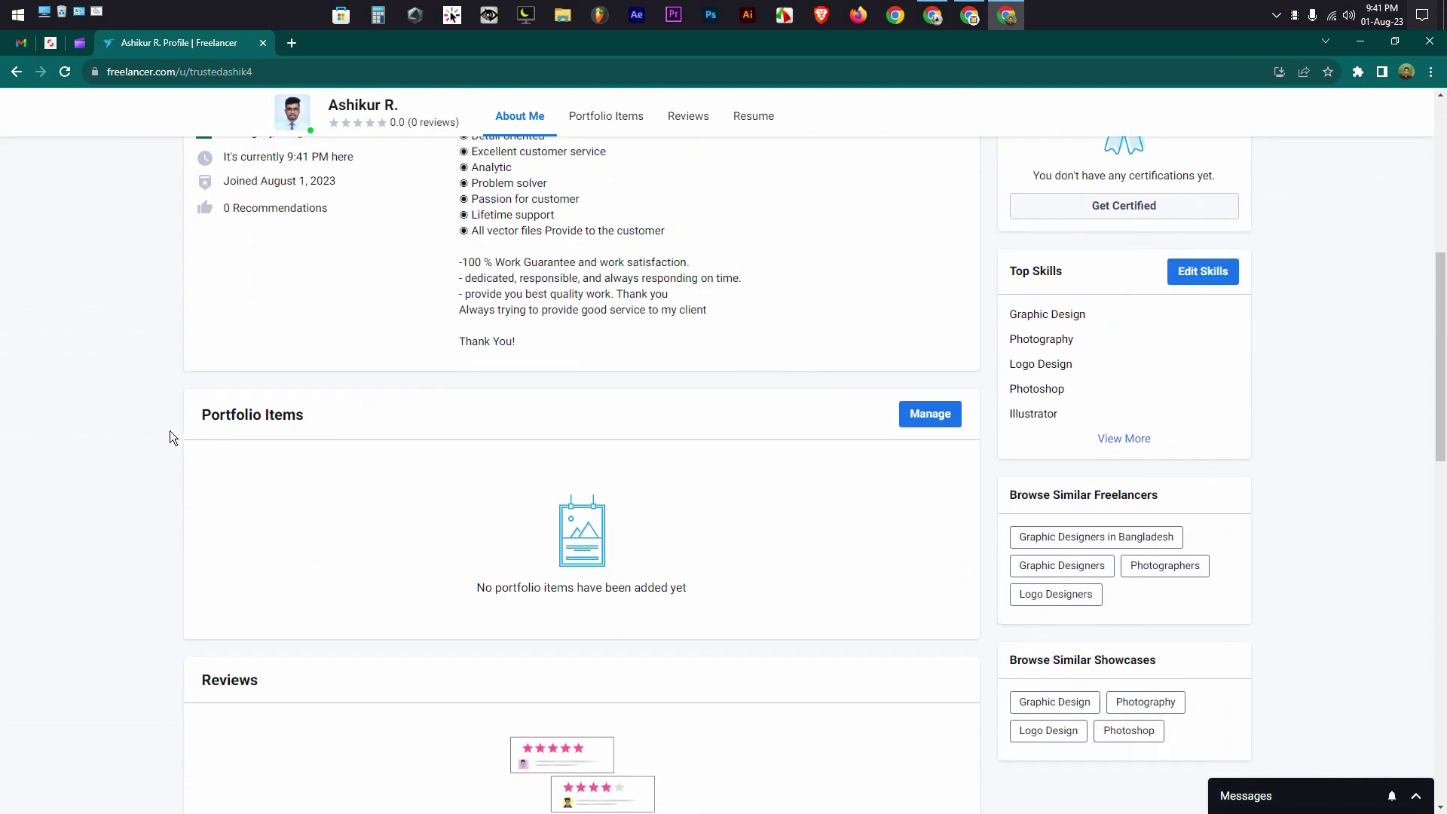
Step: Start a new portfolio item with the Image content type and title it "Logo Design"
click(920, 419)
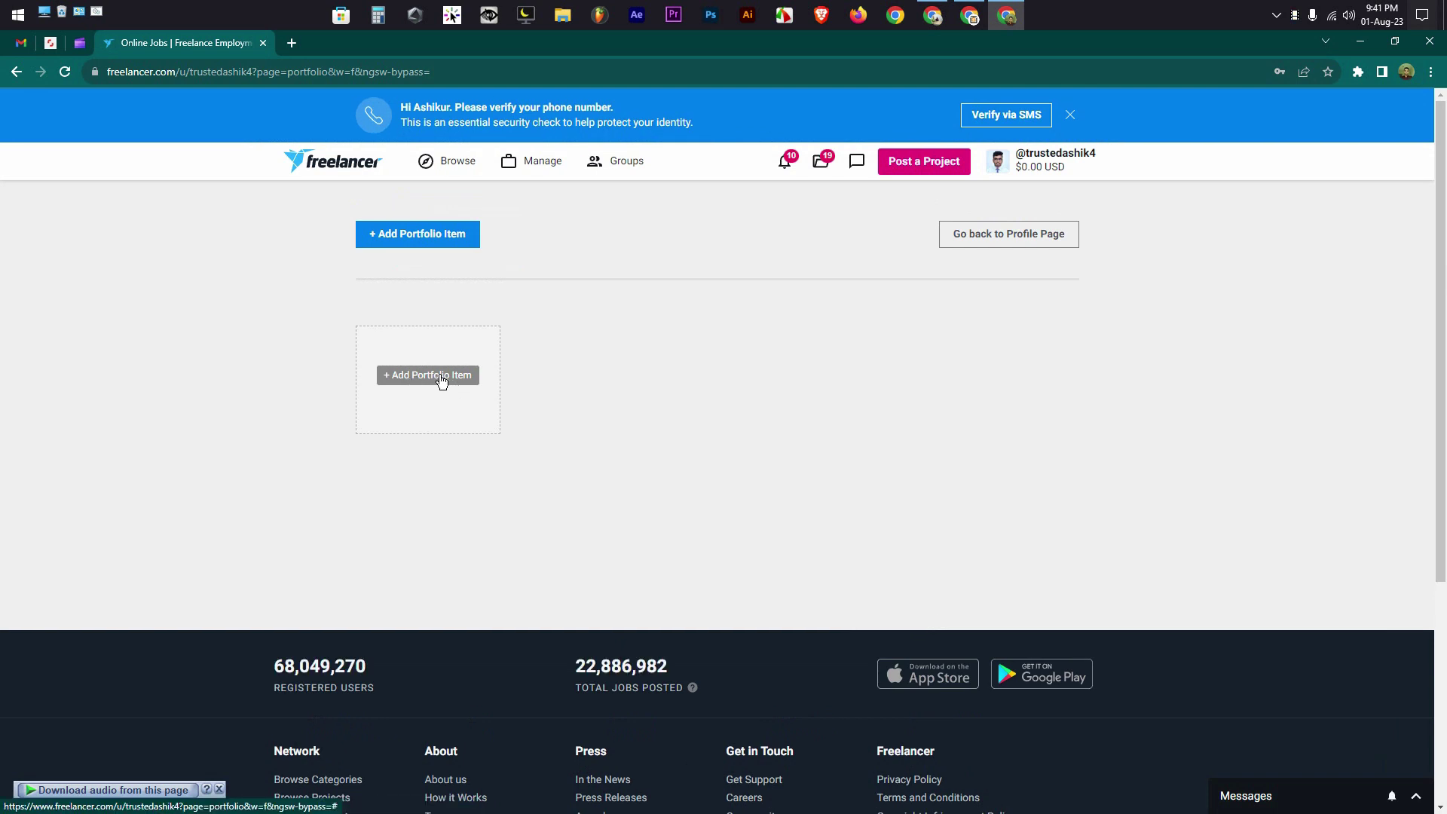
click(443, 379)
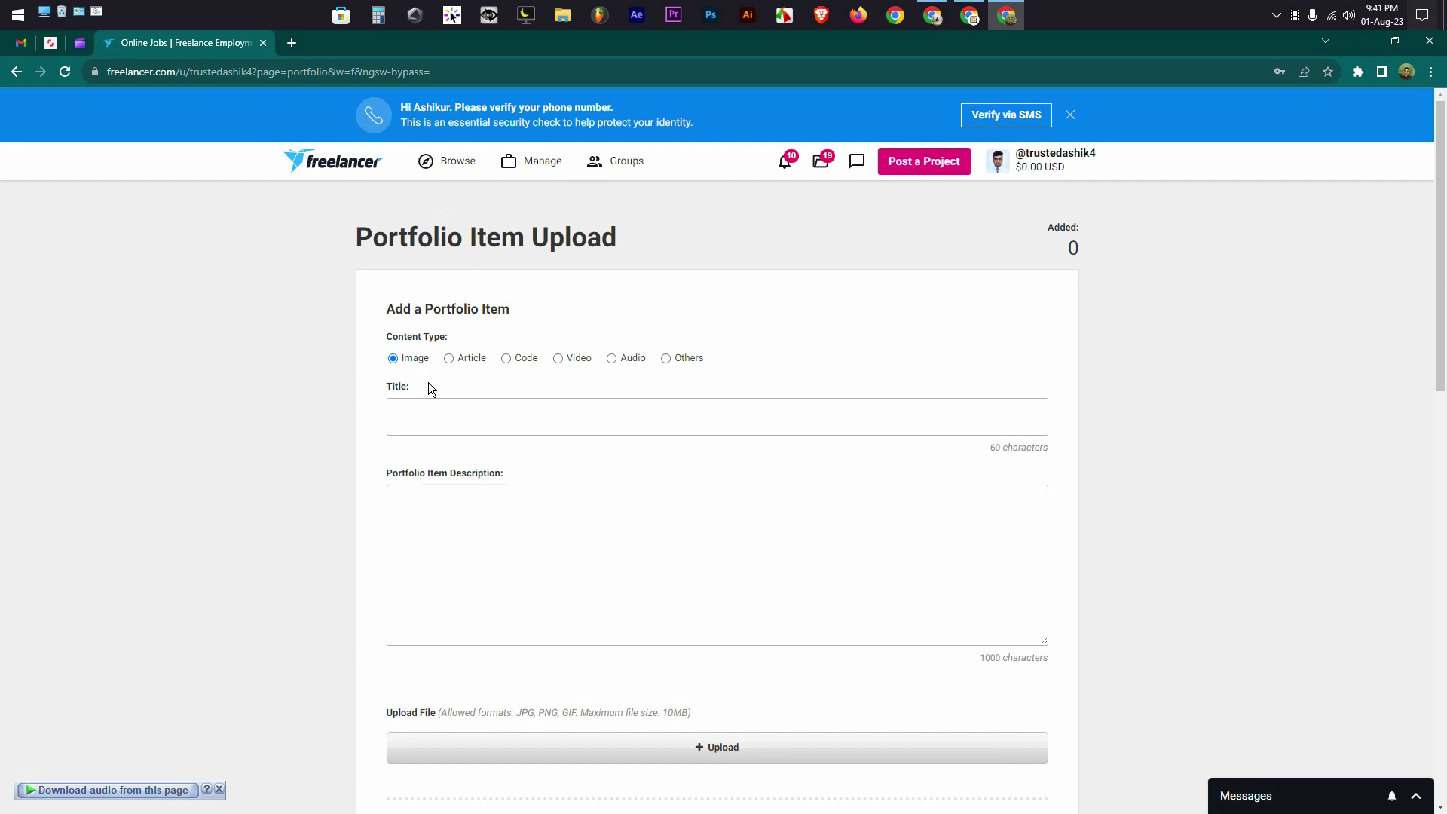
click(419, 420)
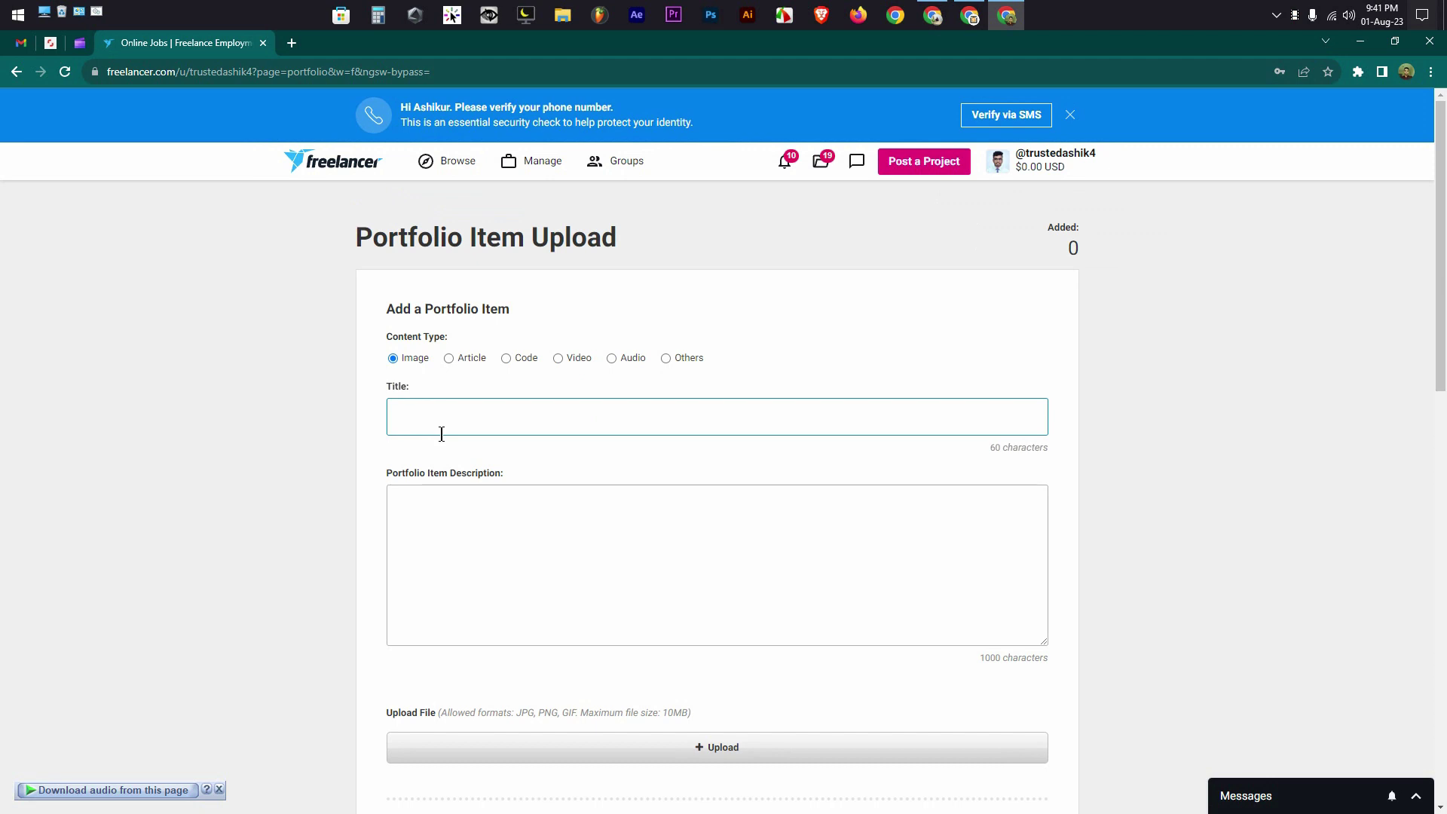
text(logo Design)
click(525, 531)
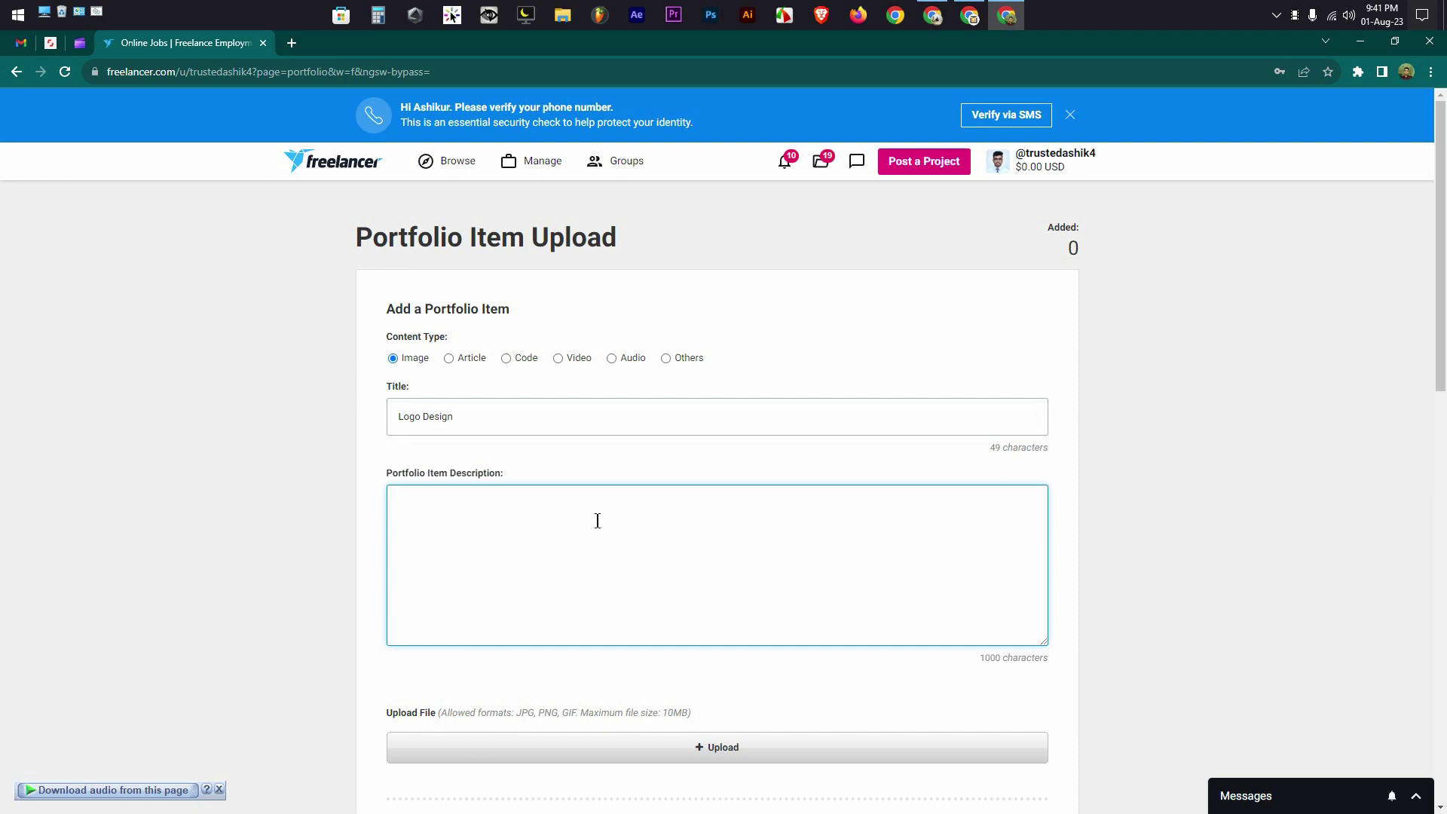
Step: Copy the line "I'm Profasonial Graphics & Expert Logo Designer" from Freelancher Account.txt on the desktop
click(1354, 34)
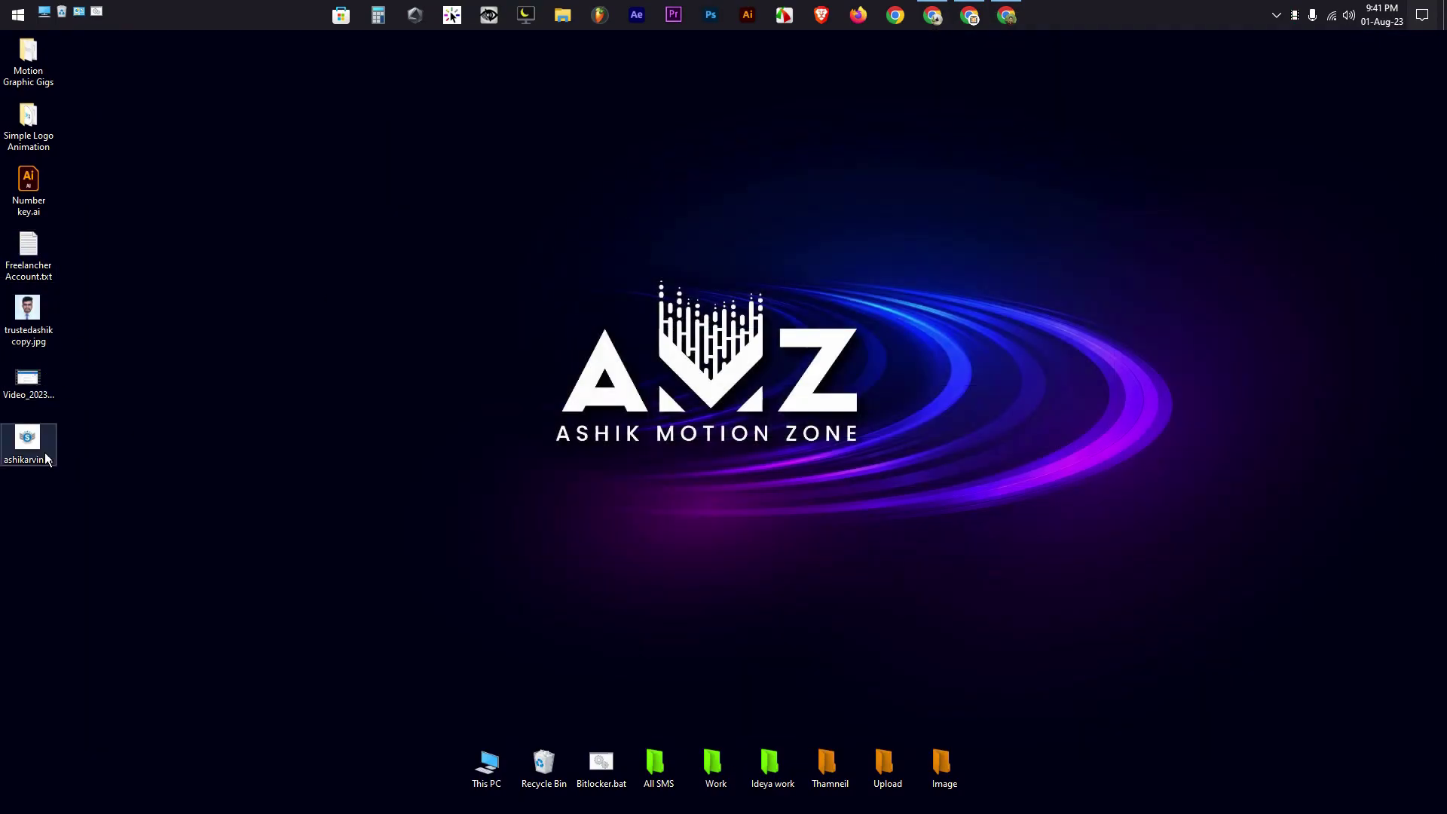
double_click(32, 251)
scroll(493, 448, down, 10)
drag(243, 446, 533, 463)
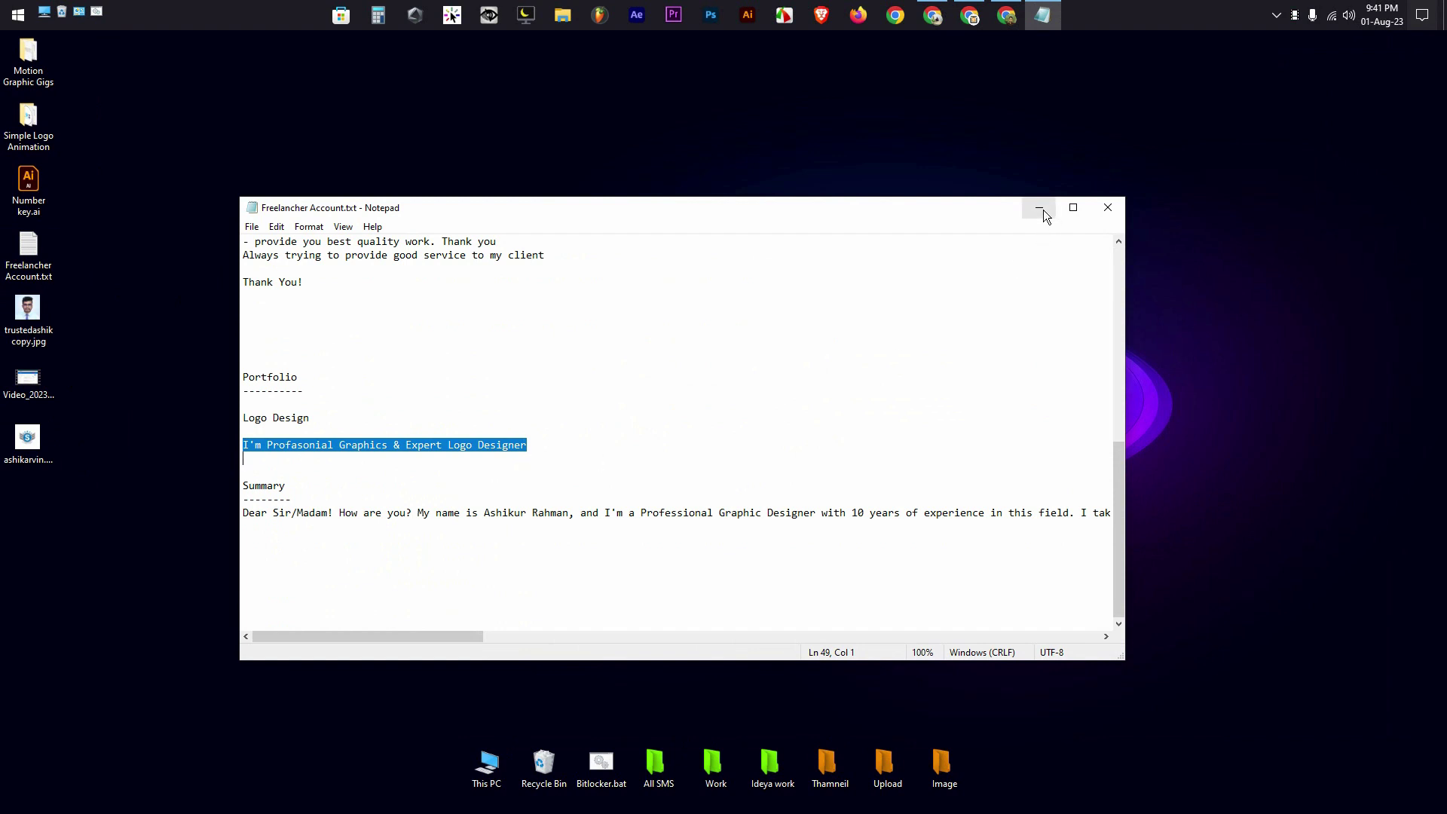
click(242, 446)
drag(242, 446, 568, 449)
key(ctrl+c)
click(1052, 208)
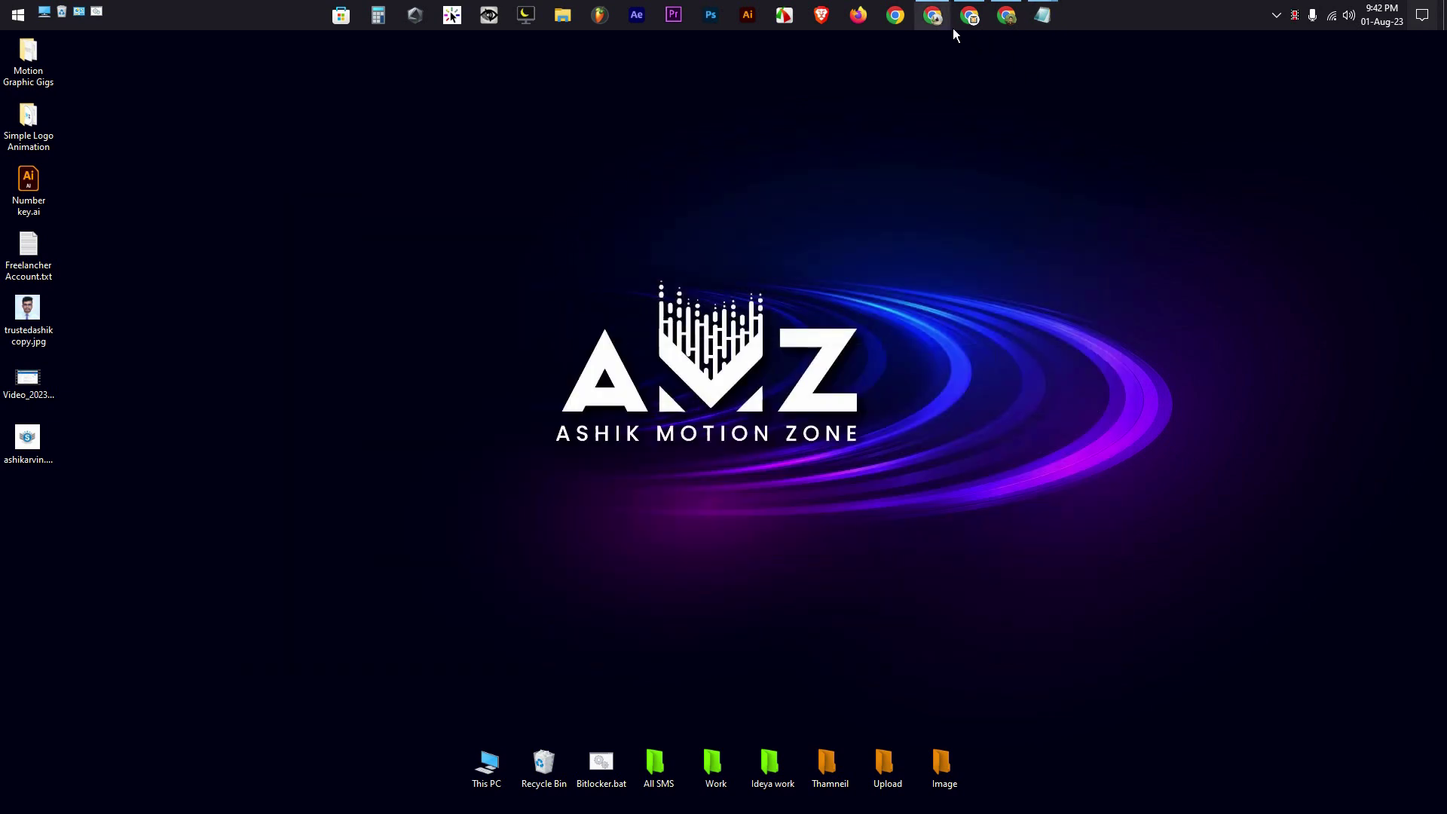
Step: Back in Chrome, paste the copied line as the portfolio item description and correct it to "I'm Professional Graphics & Expert Logo Designer."
click(1006, 15)
click(520, 544)
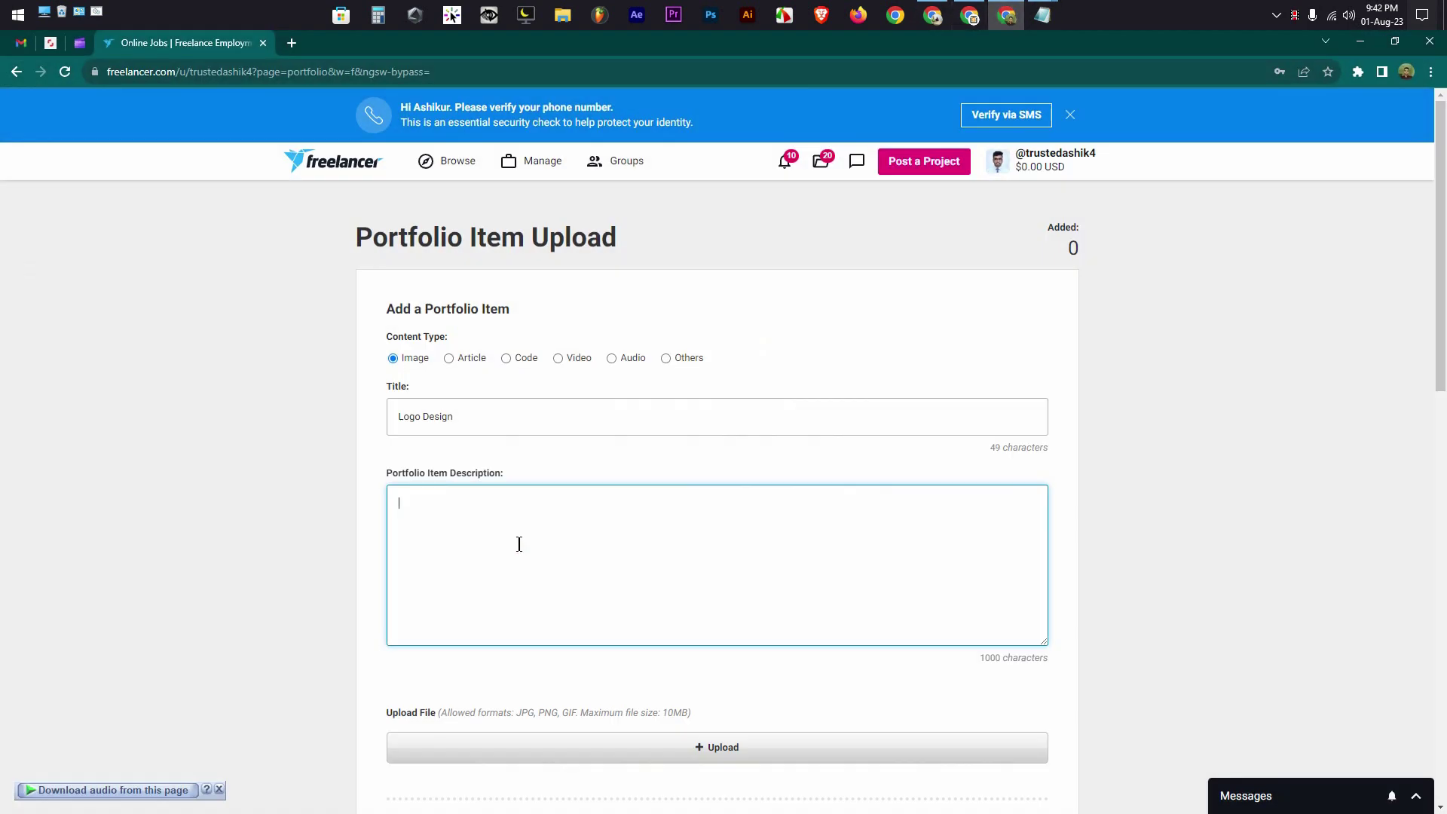
key(ctrl+v)
double_click(428, 504)
right_click(444, 505)
click(494, 516)
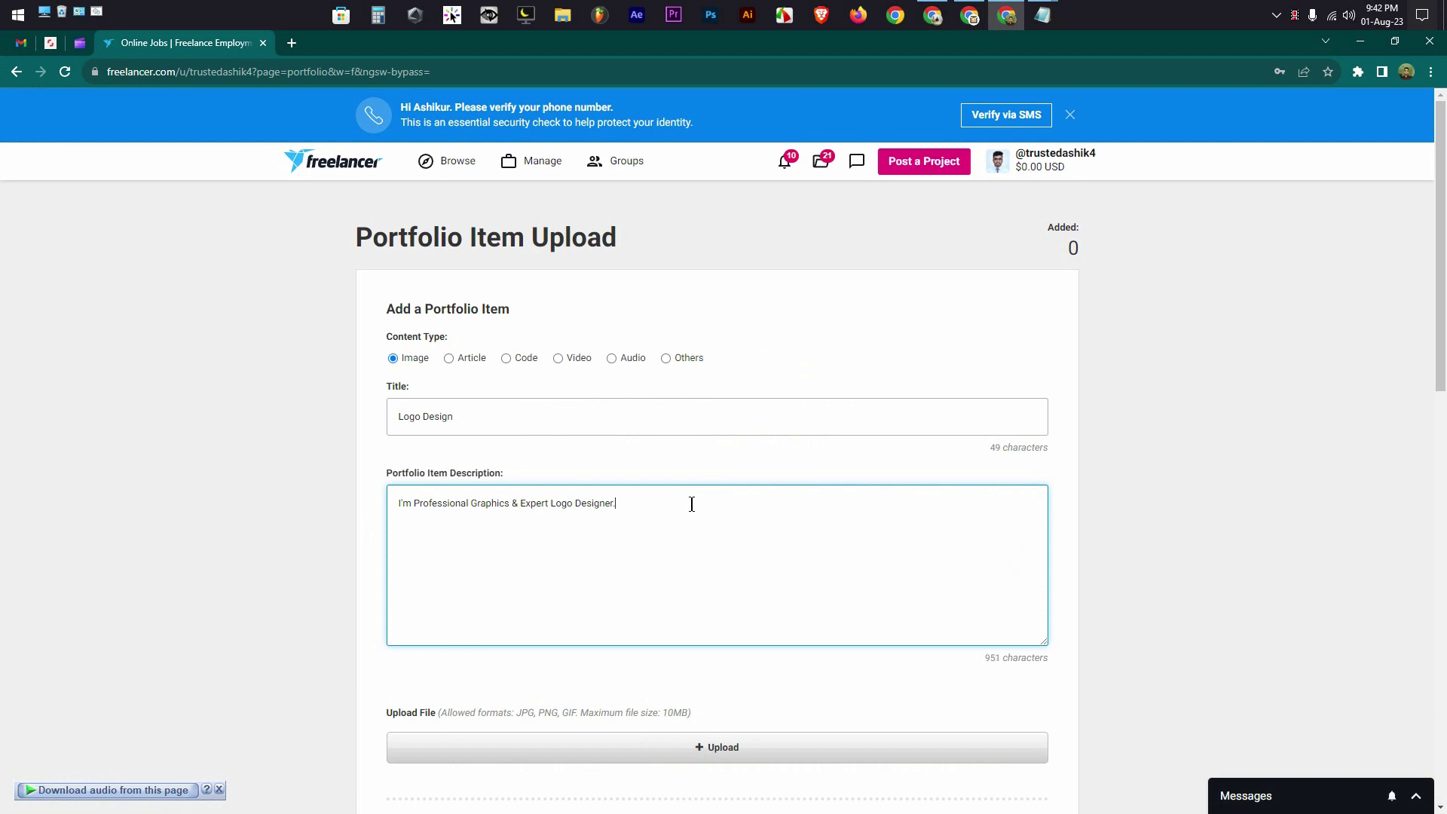
Step: Upload the winged S logo JPG from the Desktop as the portfolio item's image
scroll(751, 550, down, 3)
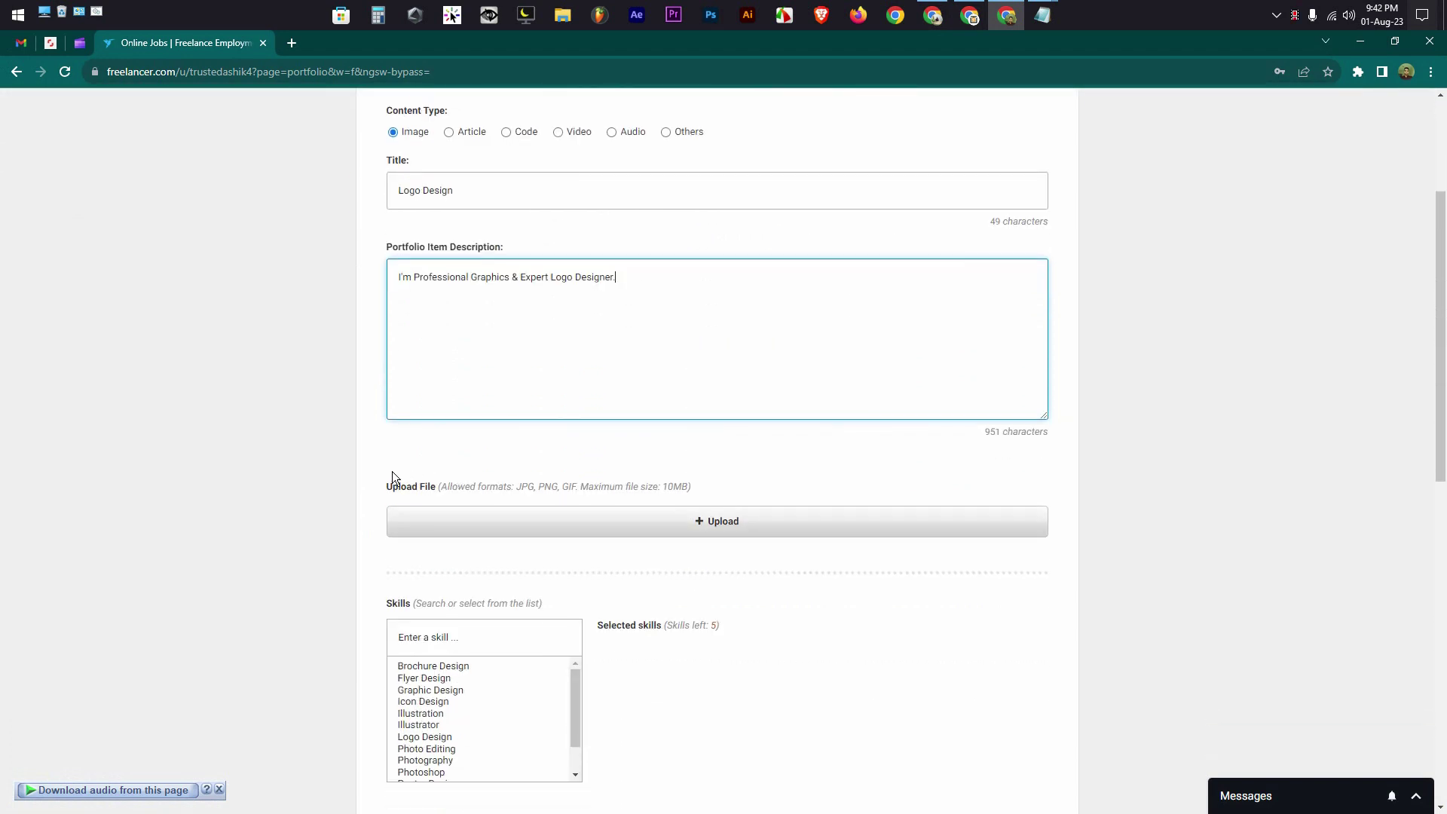
click(716, 528)
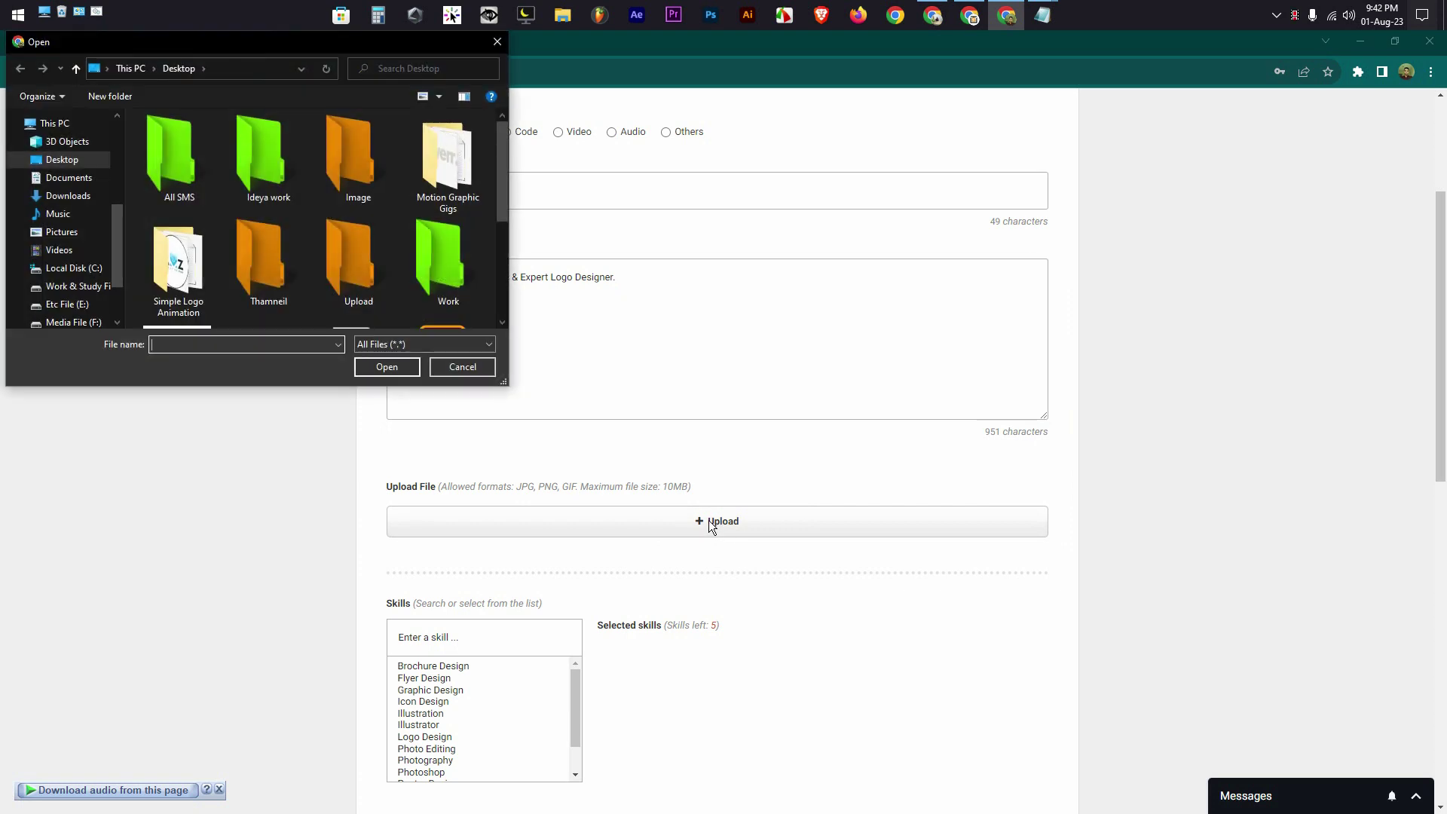
scroll(300, 241, down, 5)
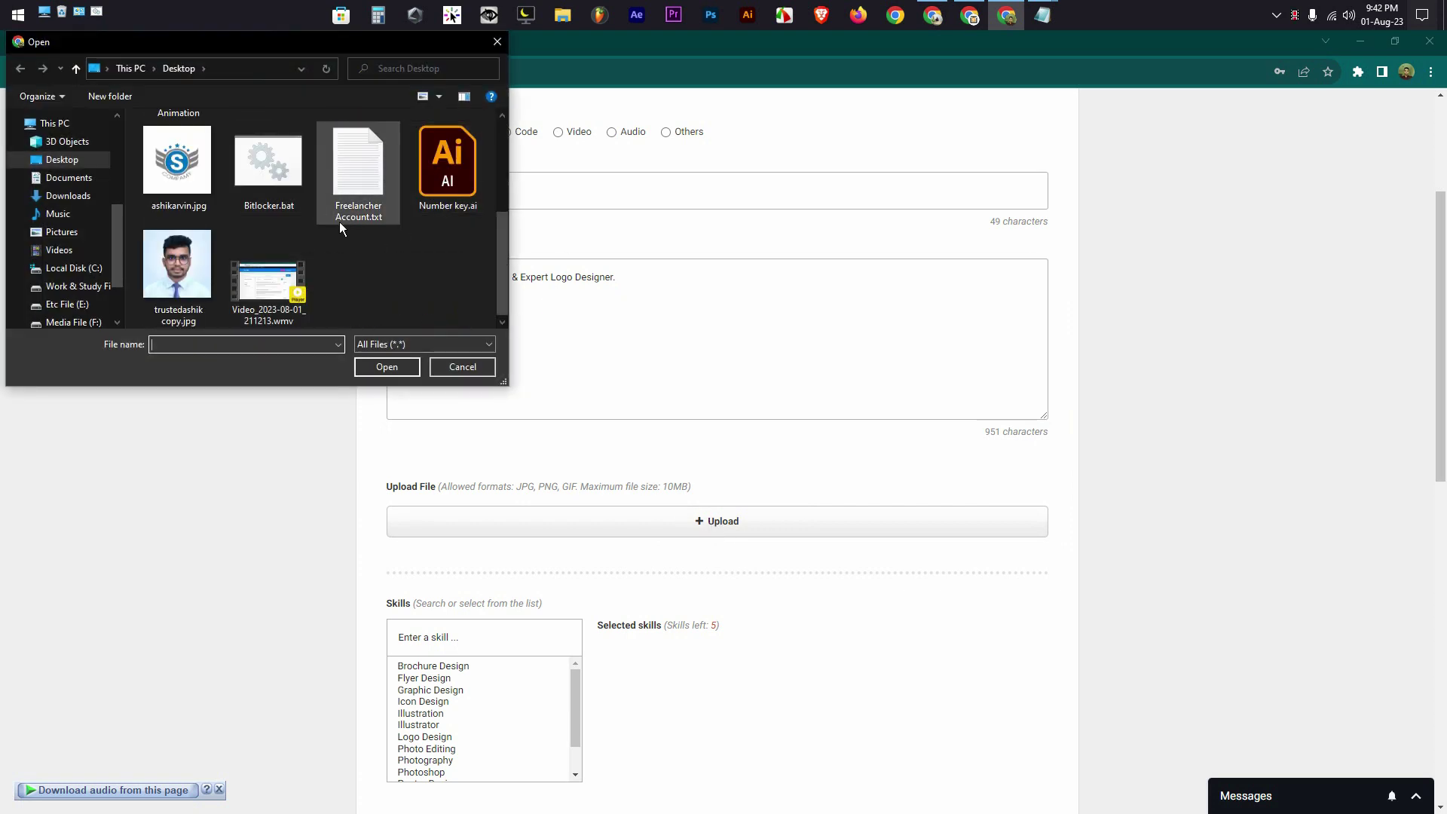
click(167, 162)
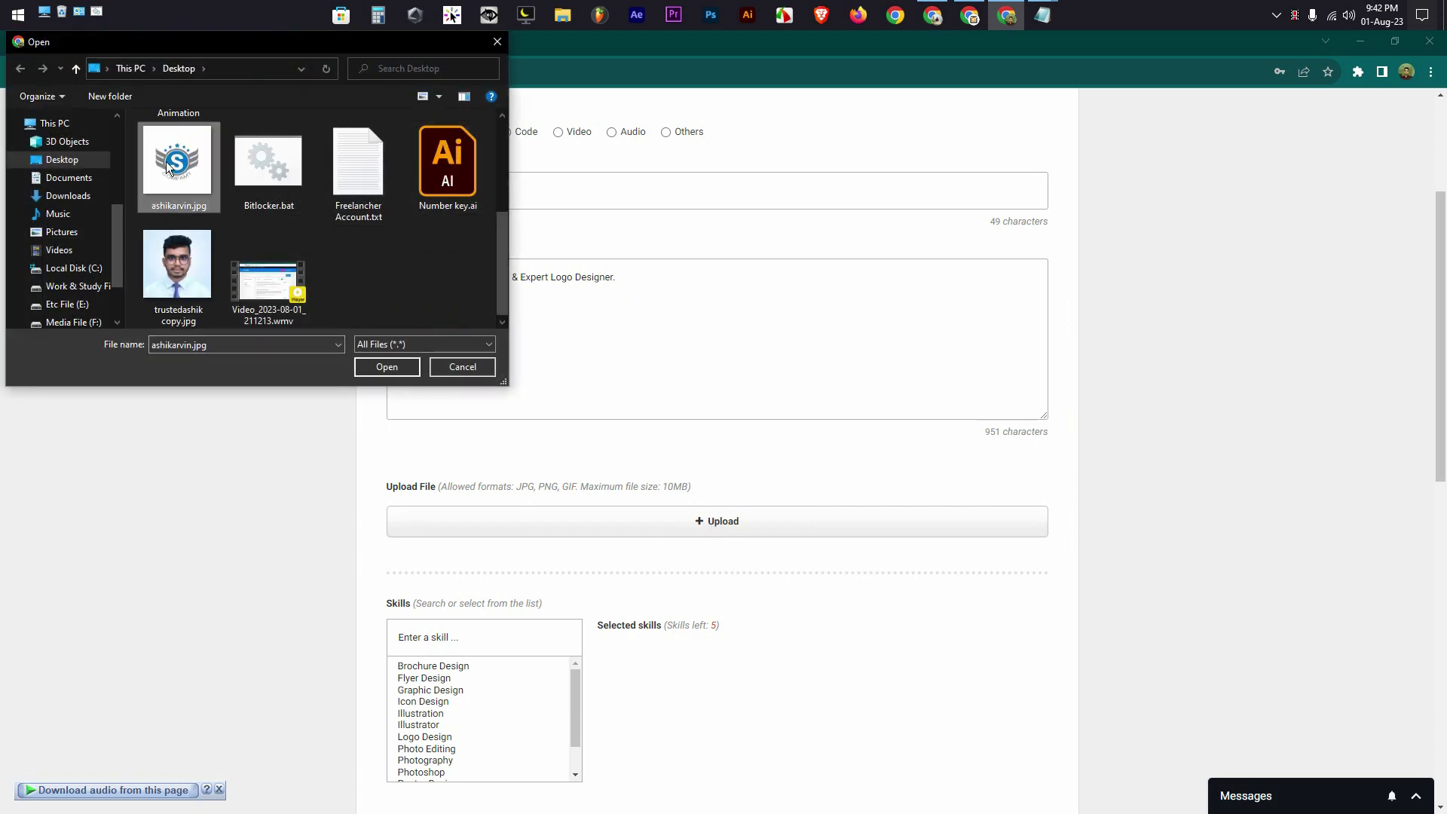
click(386, 367)
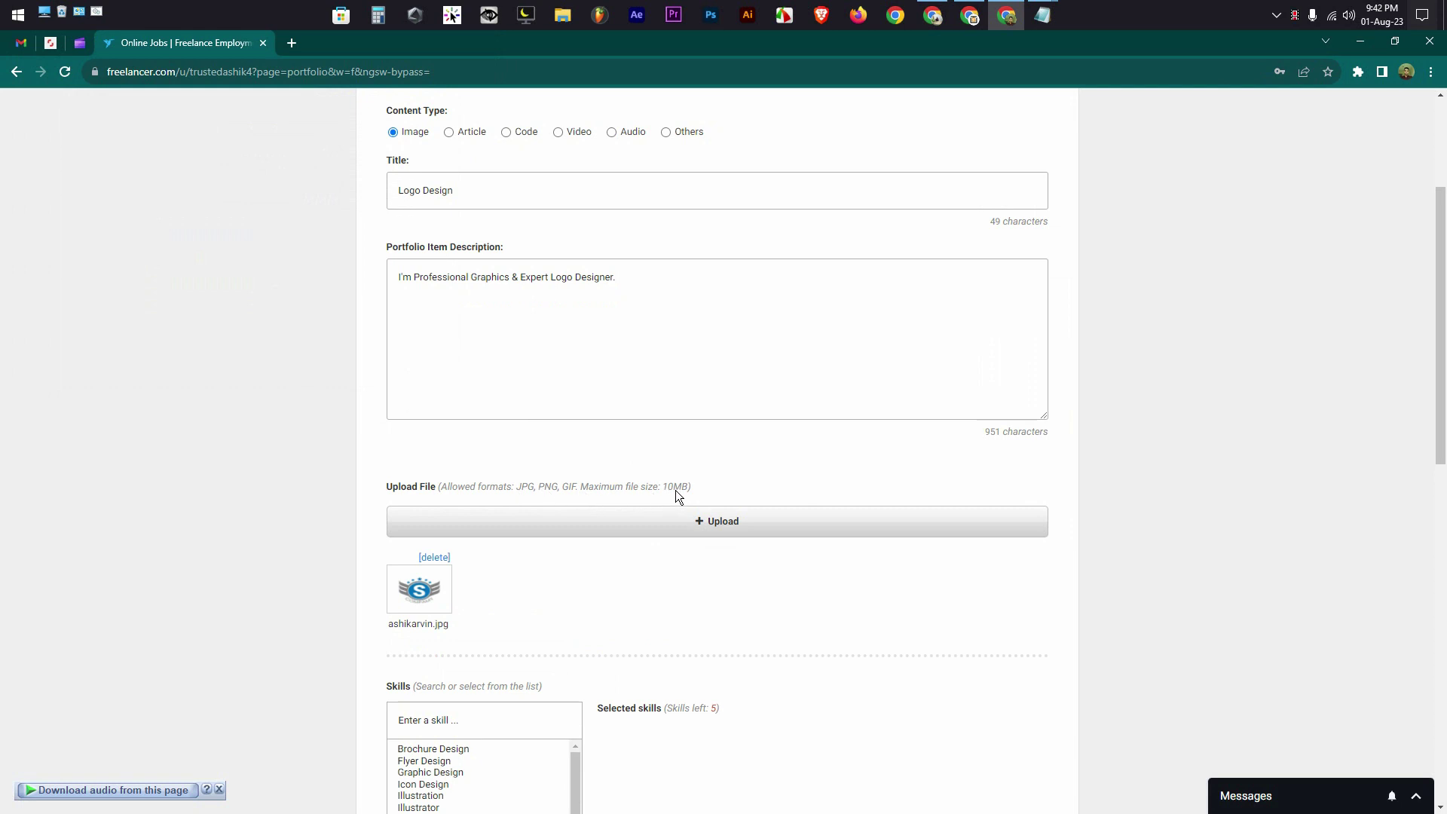
Step: Find and add the Logo Design and Graphic Design skills to the portfolio item
scroll(675, 490, down, 3)
click(462, 497)
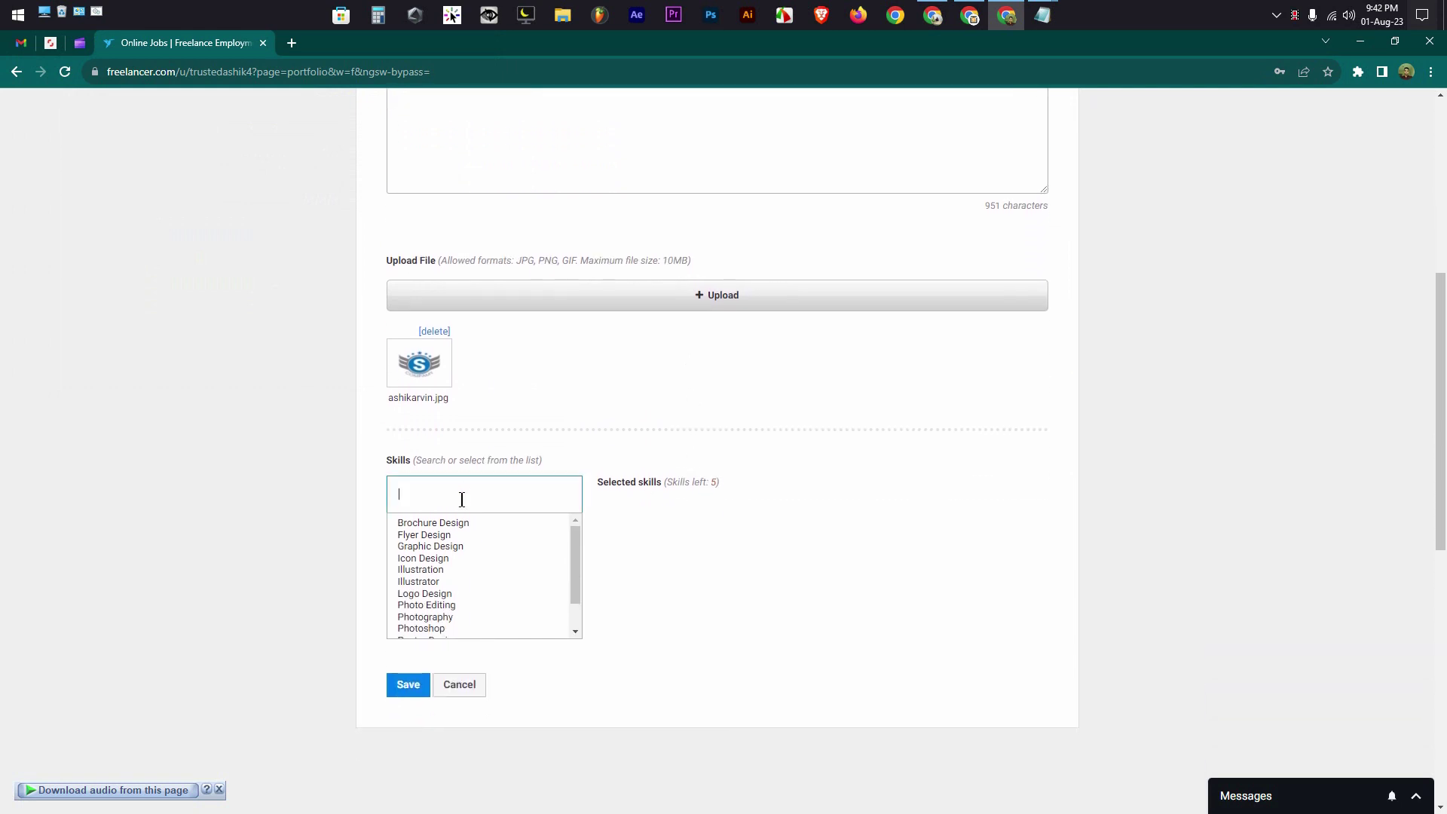
text(logo)
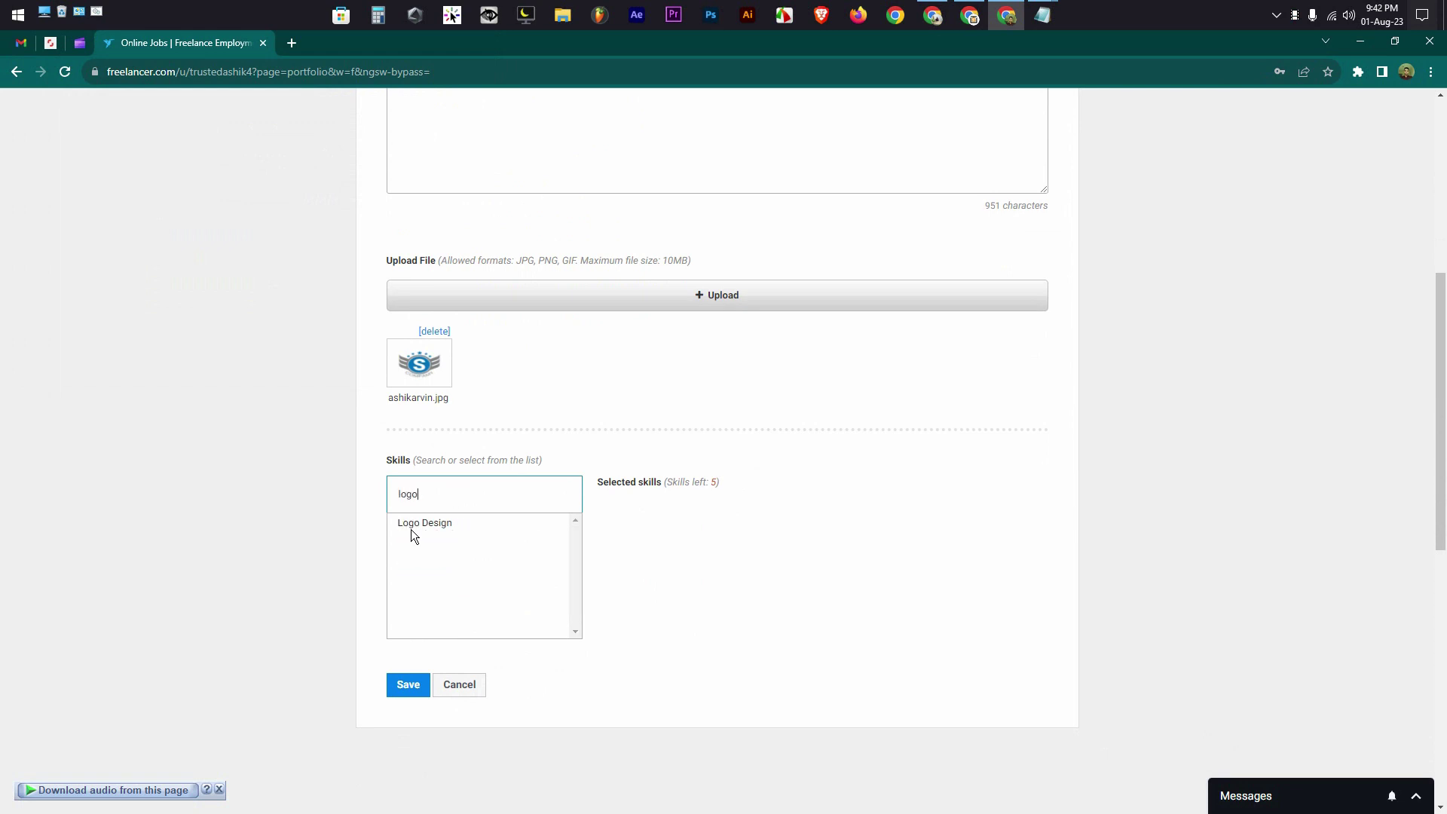
click(421, 524)
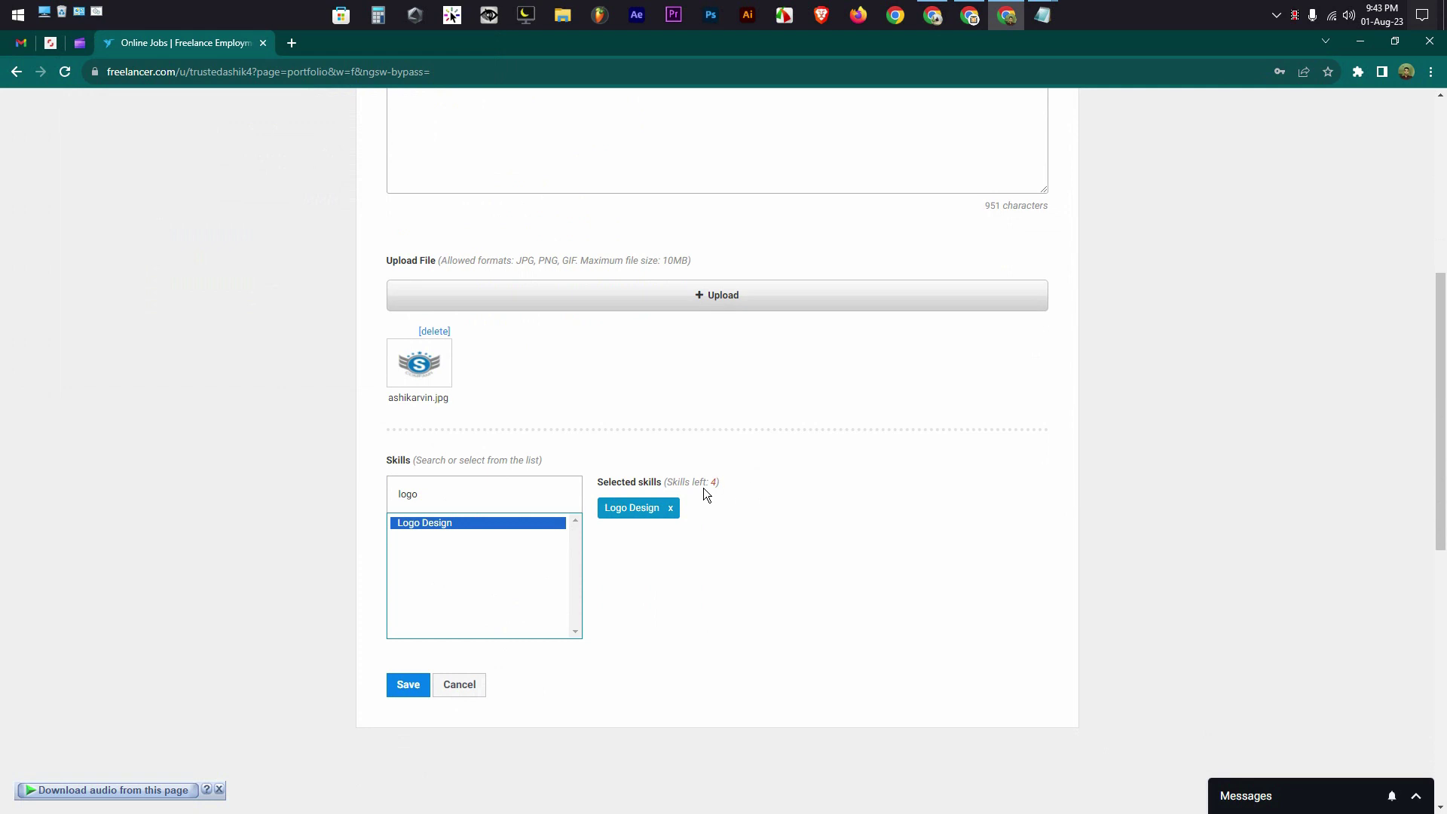
double_click(445, 508)
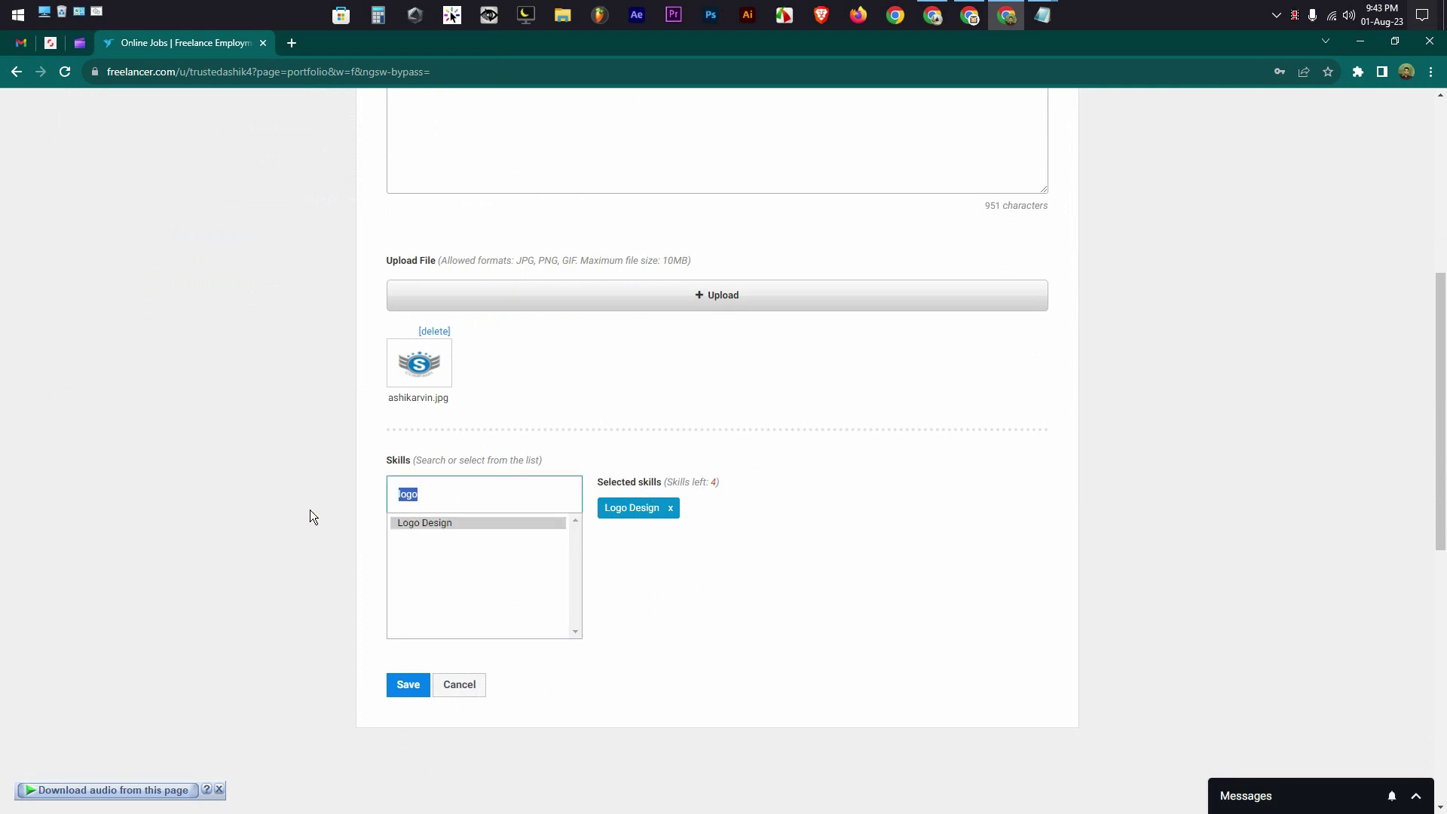
key(BackSpace)
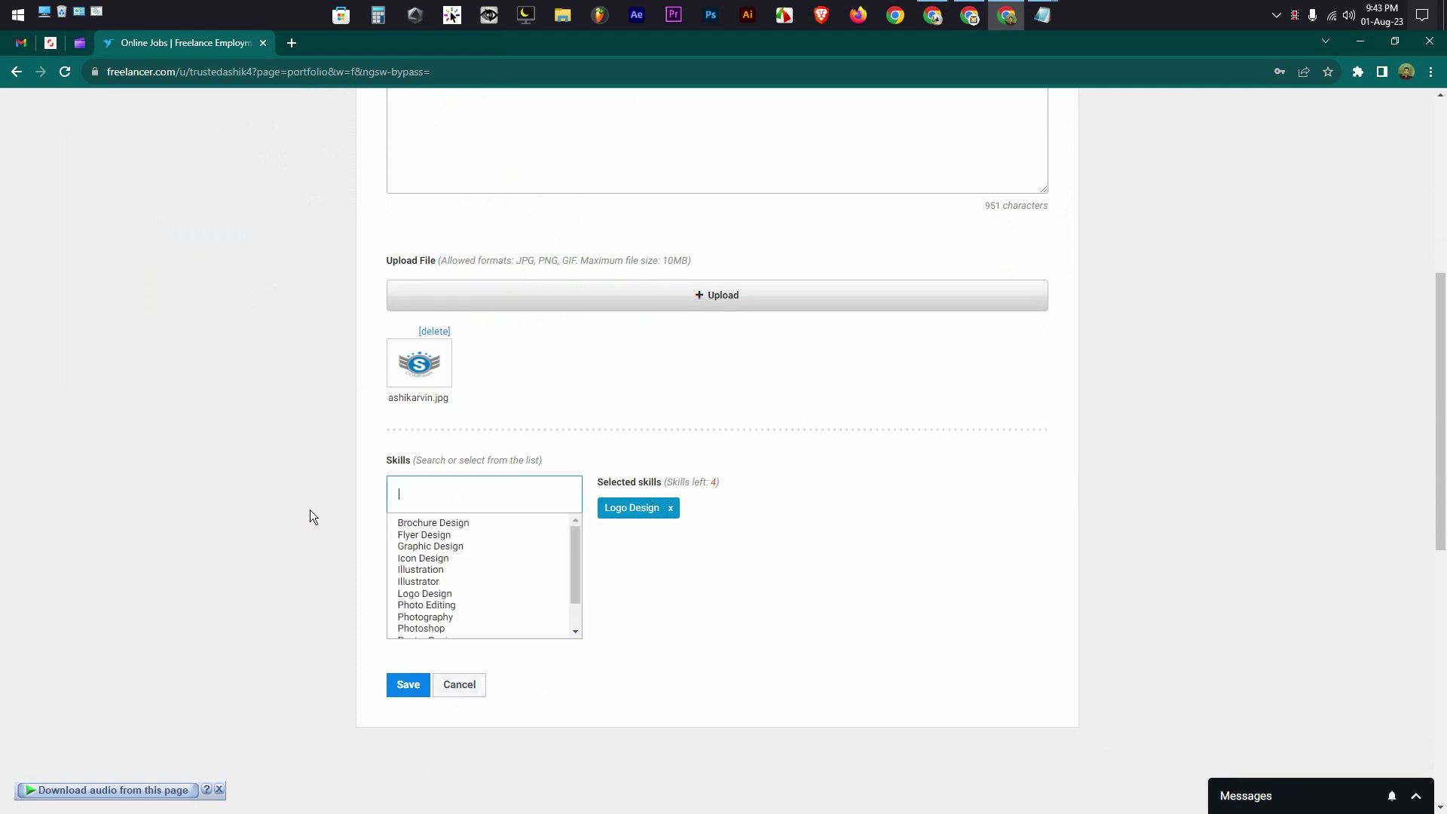
text(graph)
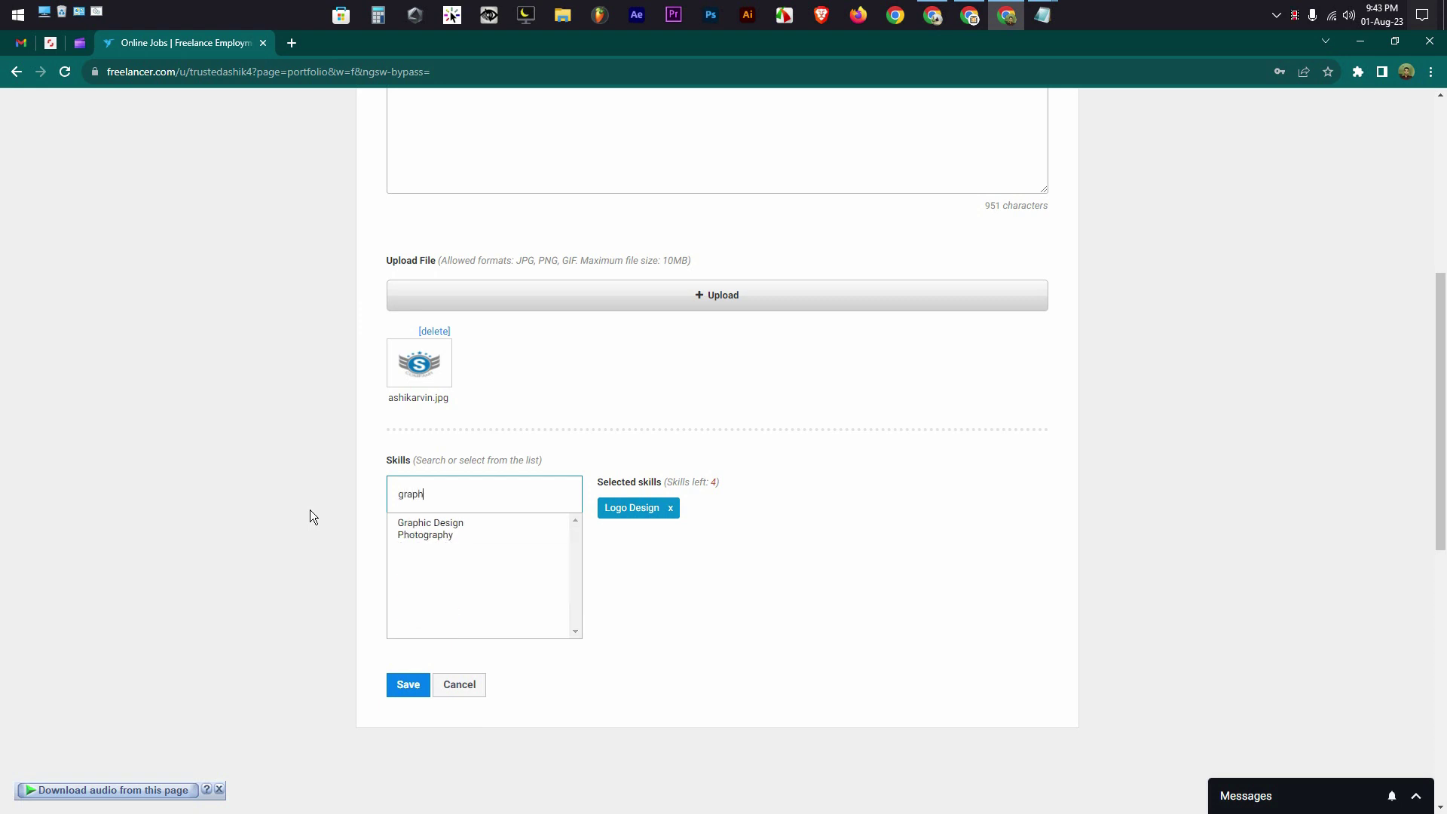
click(423, 525)
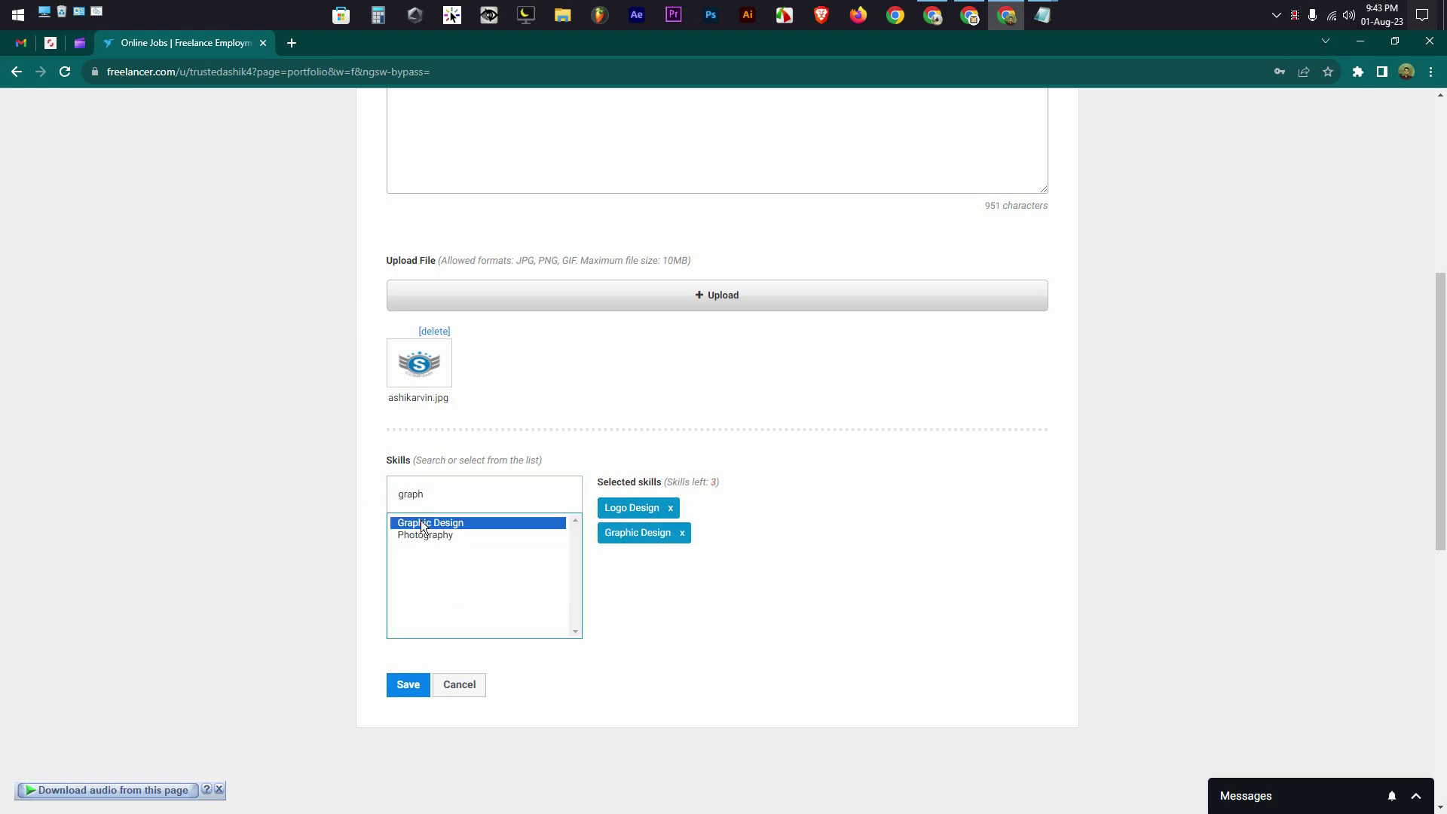
Step: Add the Brochure Design, T-Shirts and Photo Editing skills, and save the portfolio item
click(309, 499)
key(BackSpace)
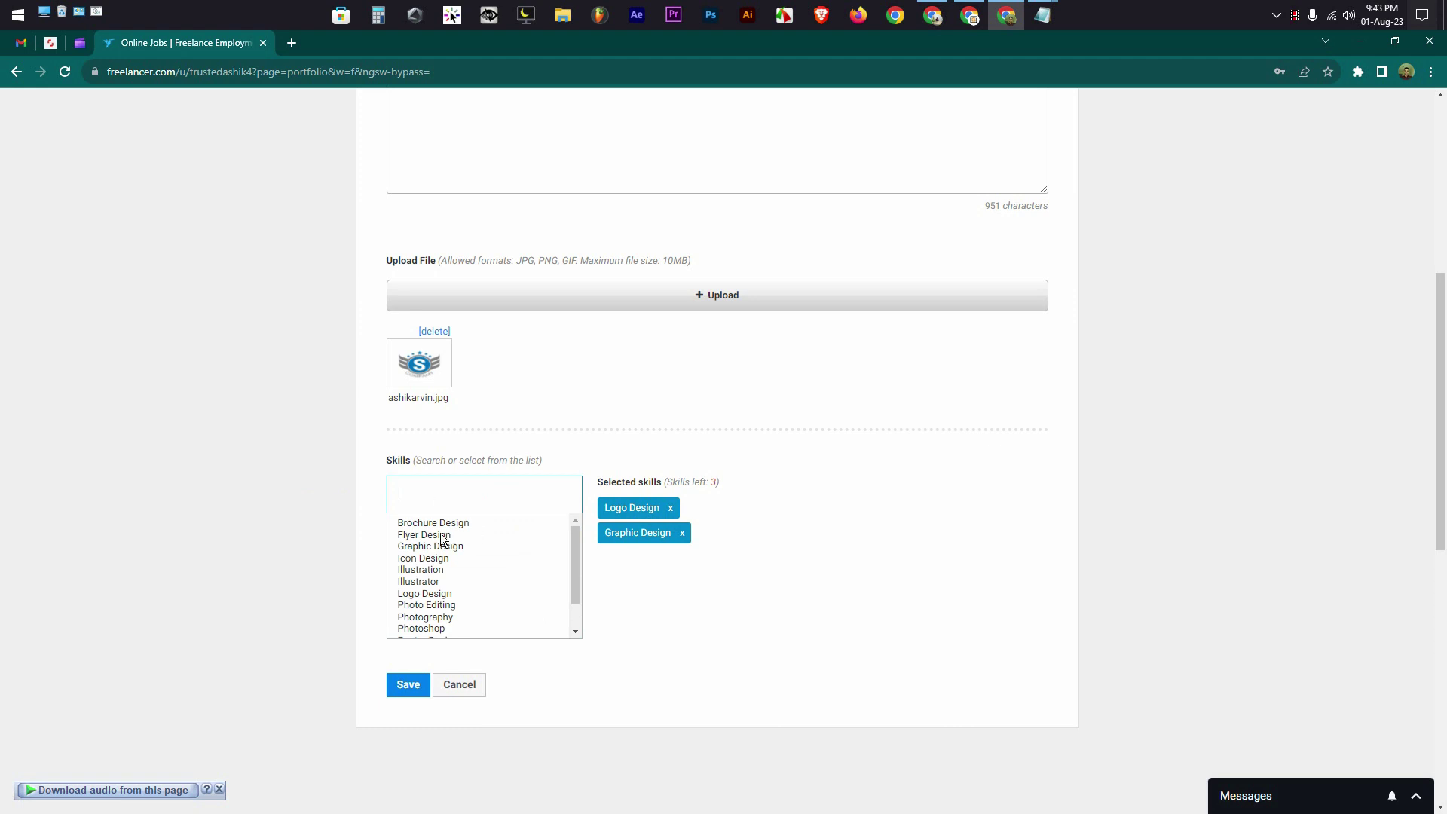
key(Down)
key(Return)
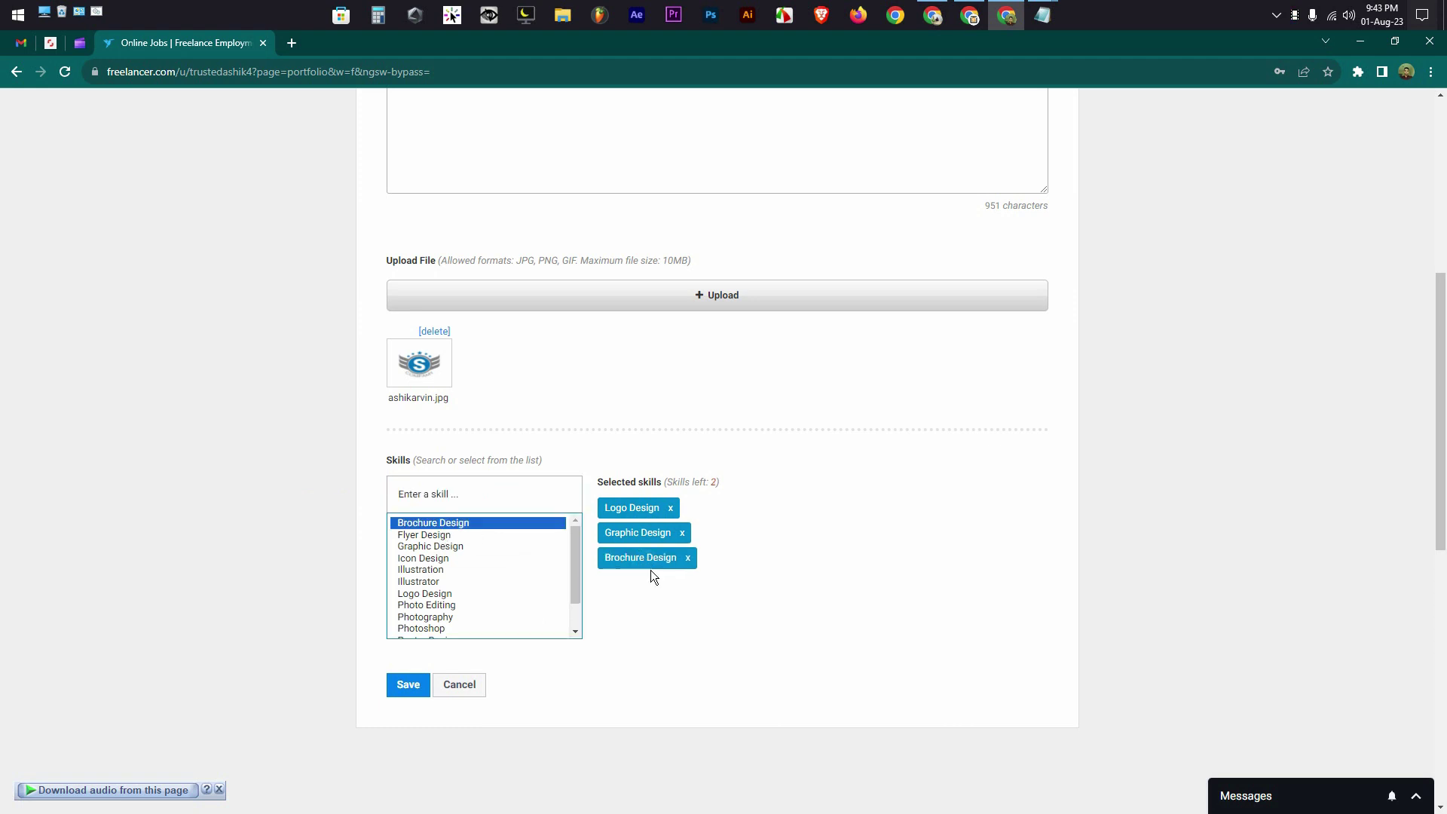
scroll(465, 573, down, 1)
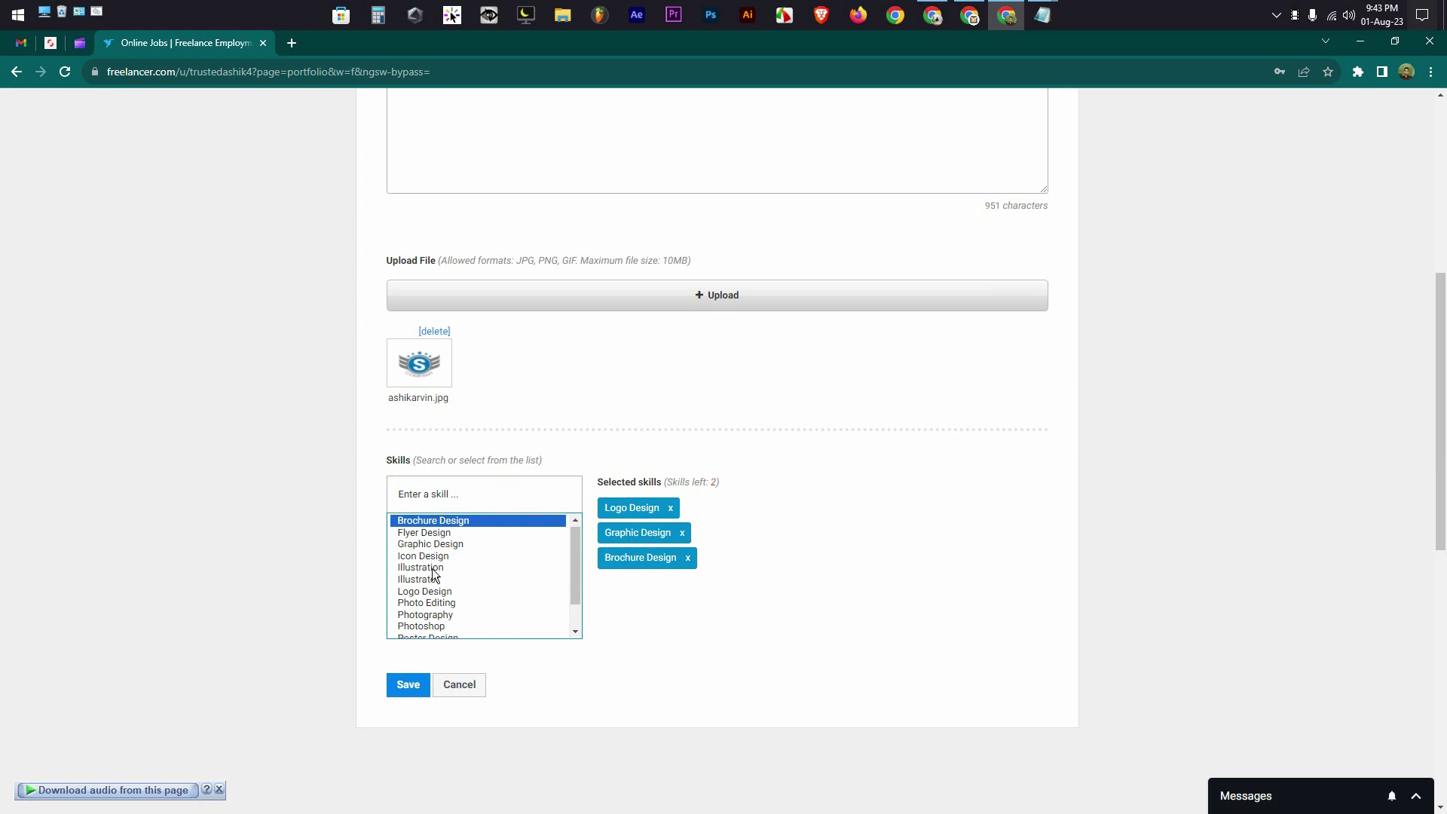
double_click(420, 617)
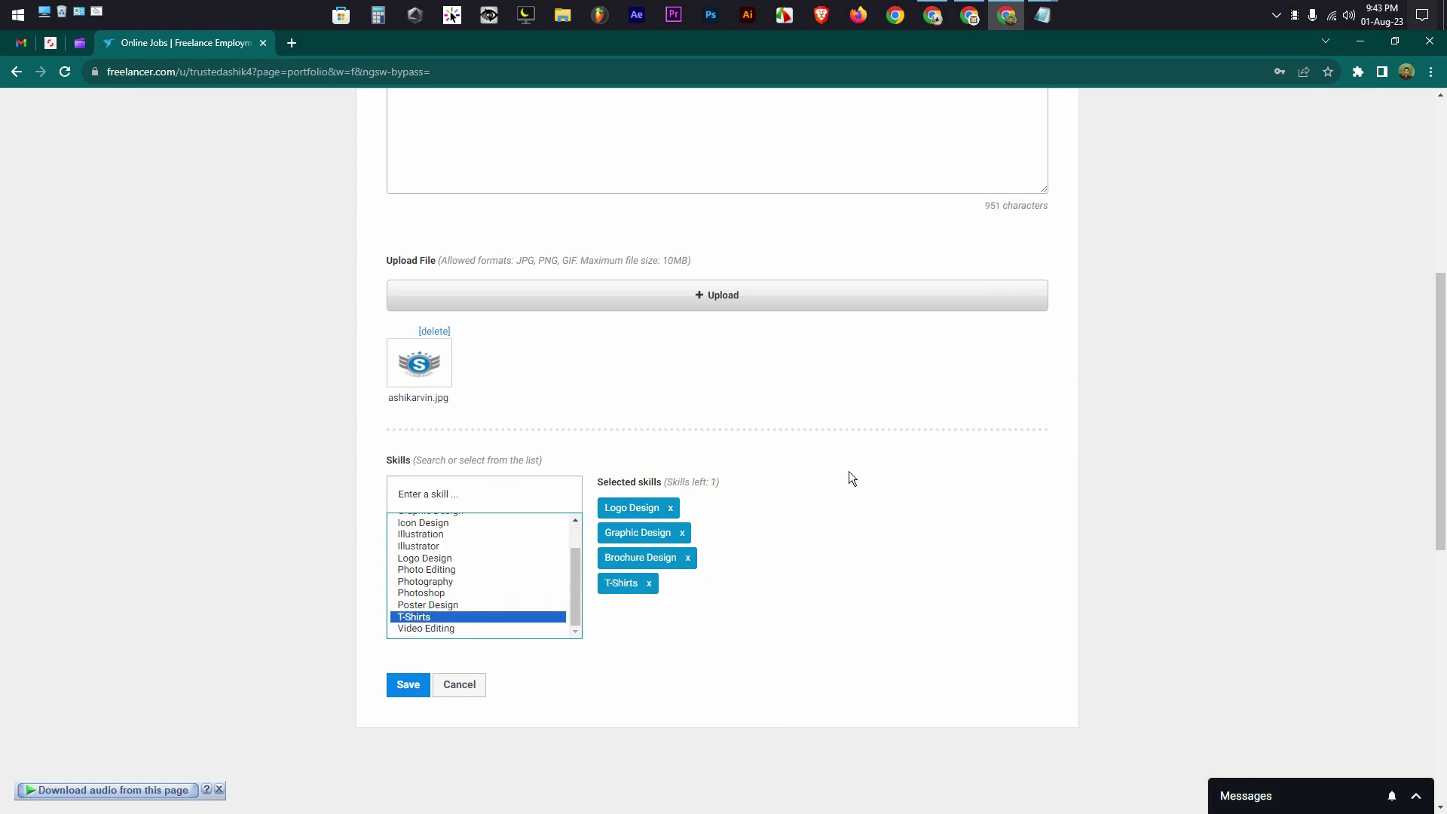
double_click(422, 571)
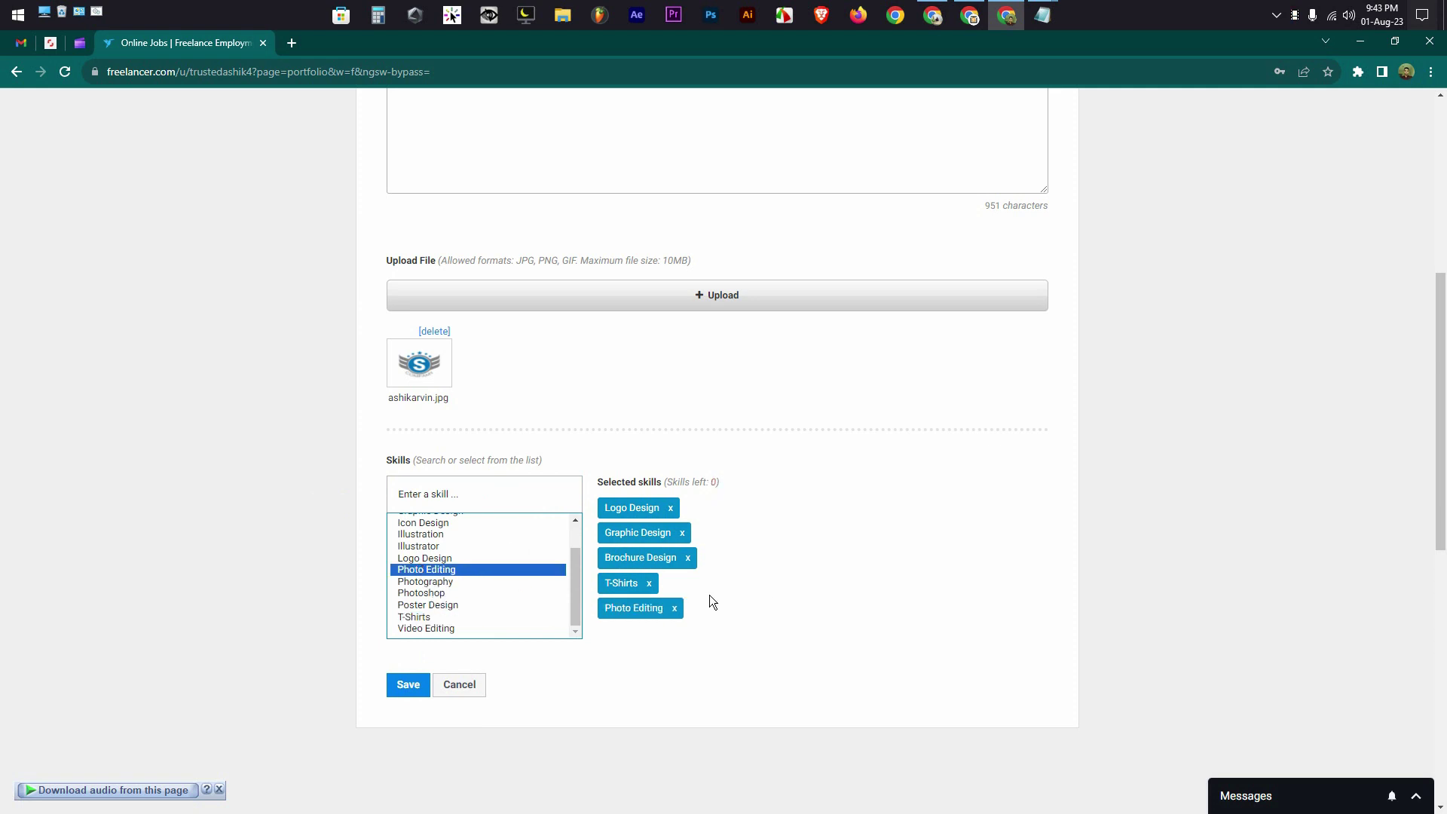
click(408, 686)
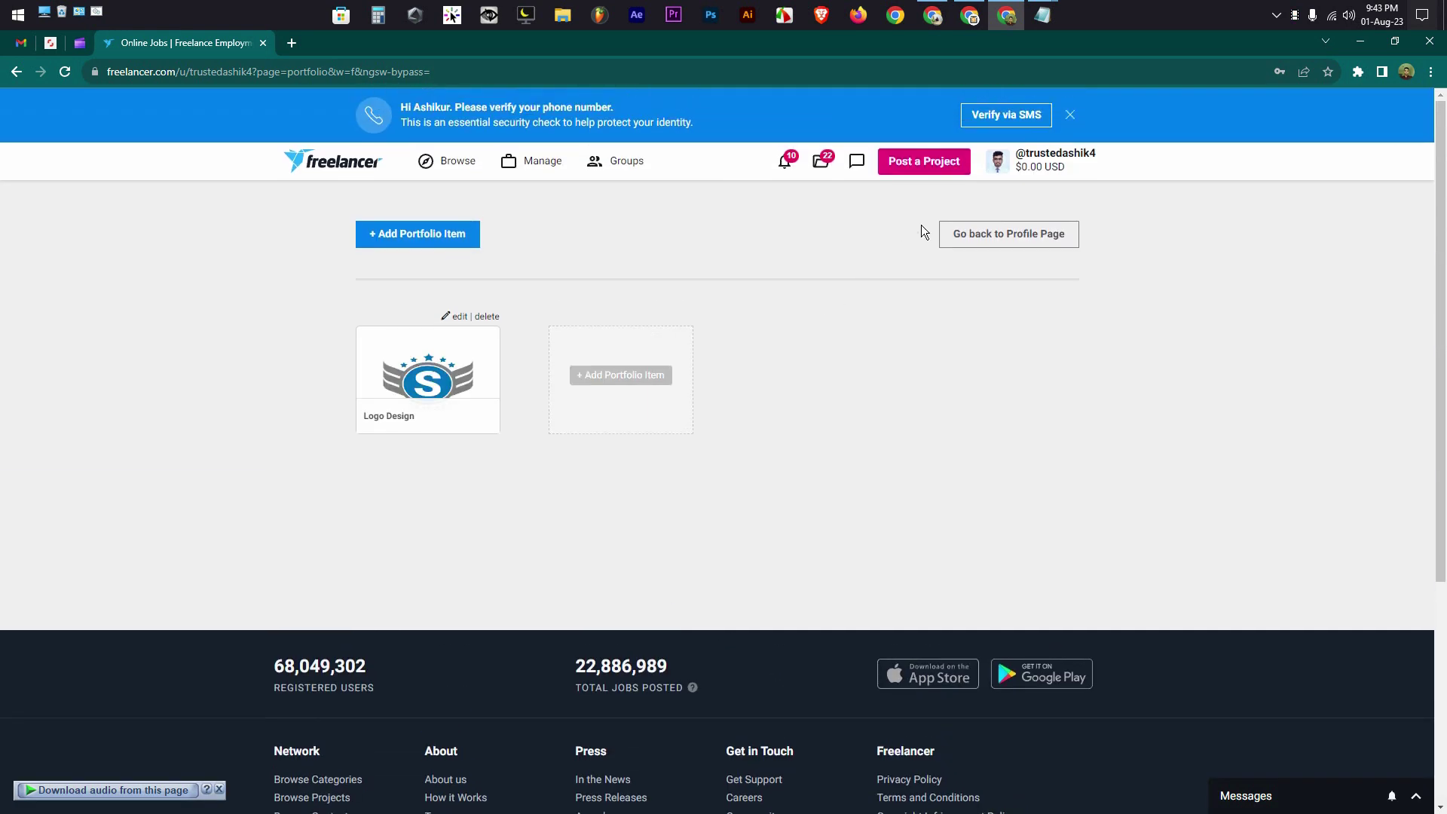
Step: Return to the profile page and examine the profile details and the Portfolio Items section
click(999, 245)
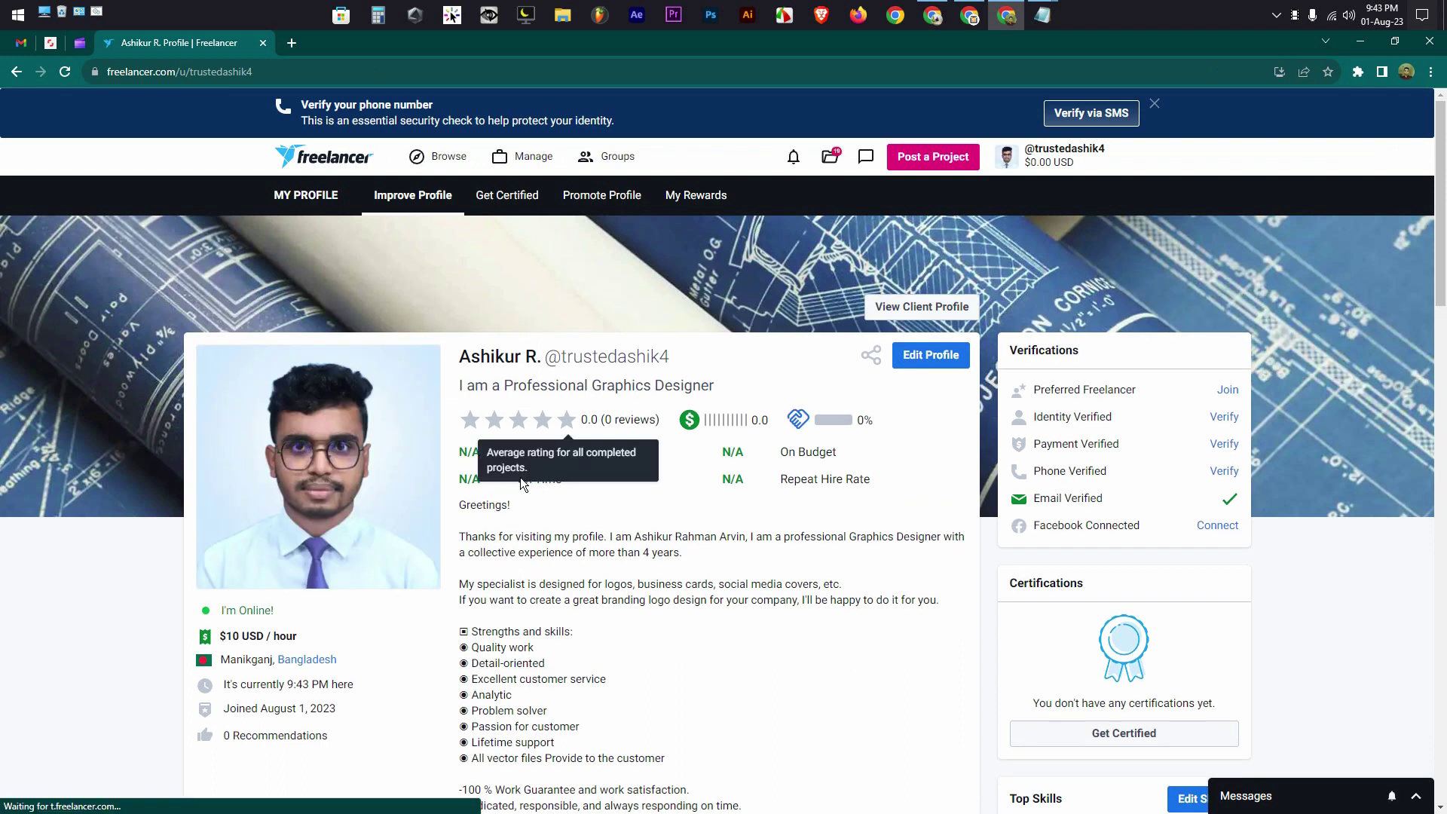
scroll(517, 478, down, 9)
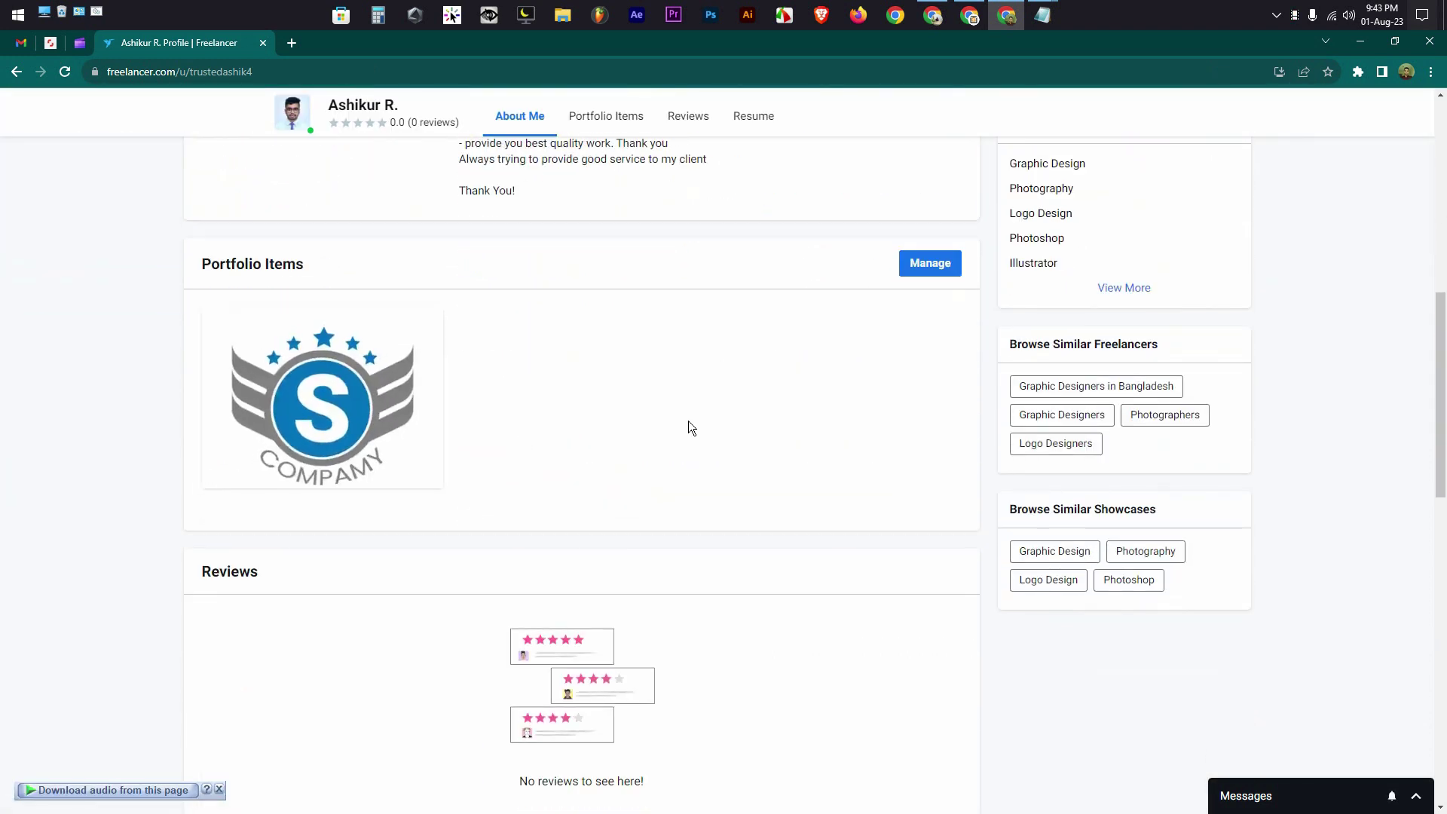
scroll(689, 421, up, 5)
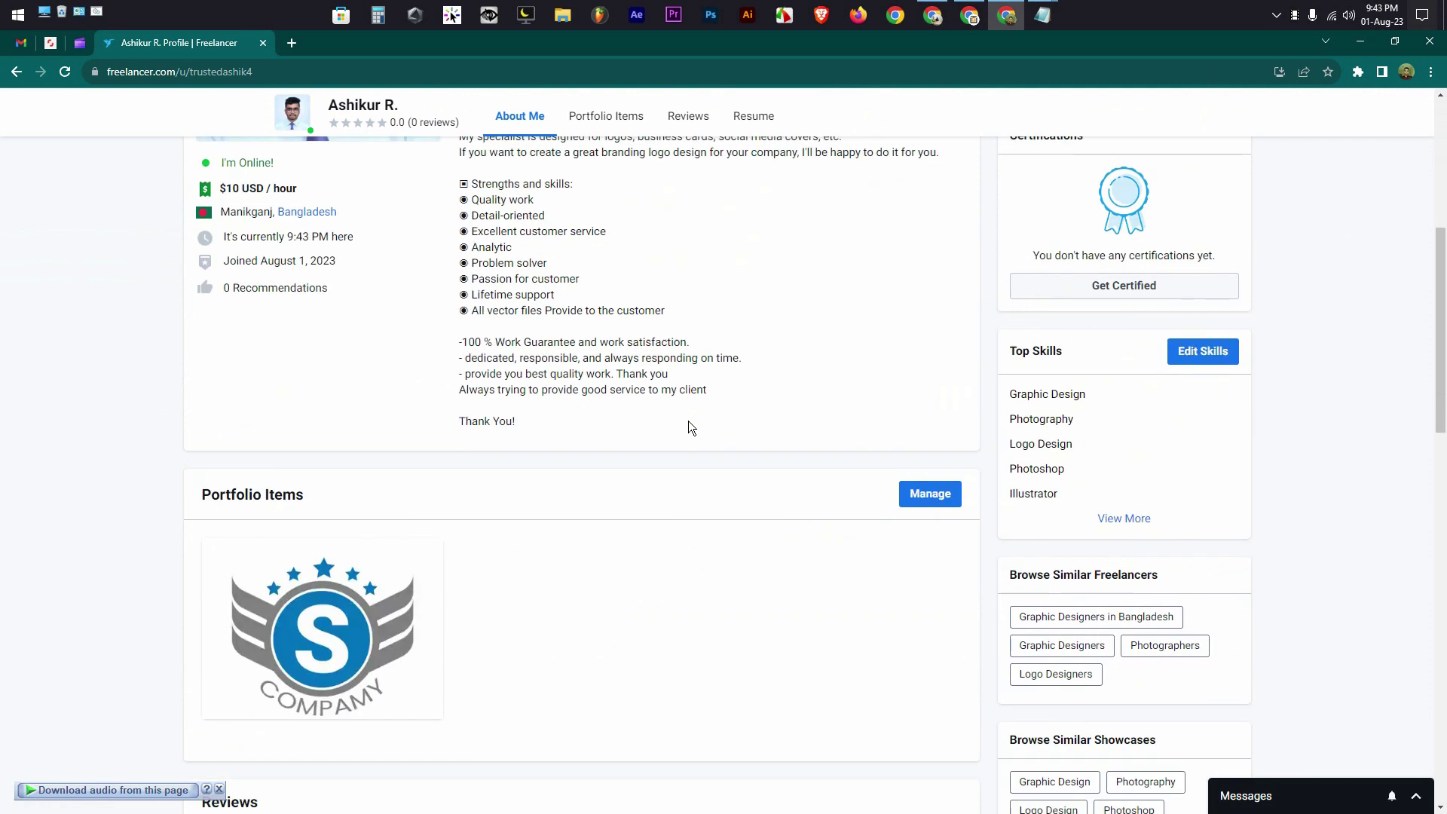
scroll(527, 395, up, 2)
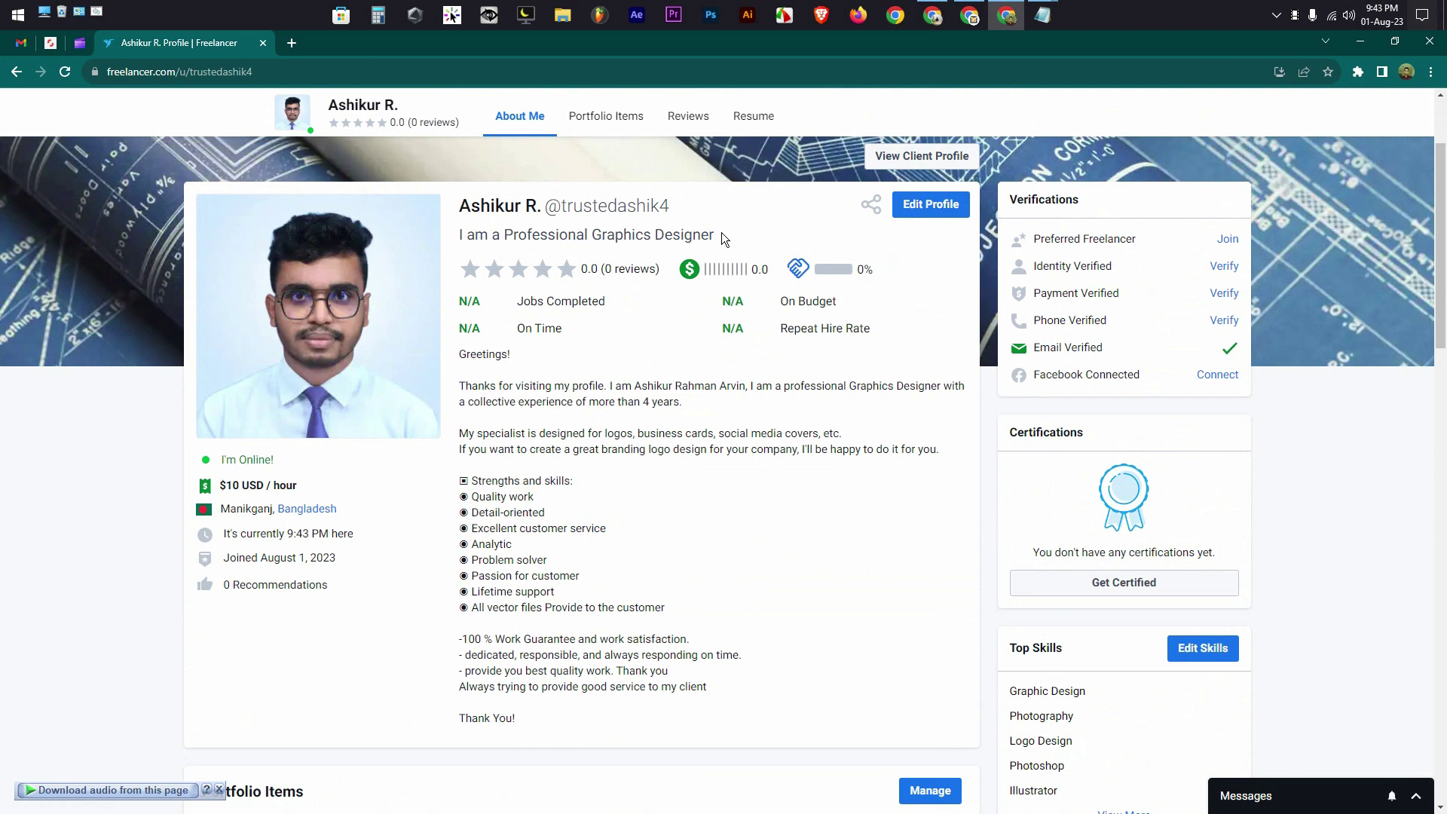
scroll(721, 234, down, 1)
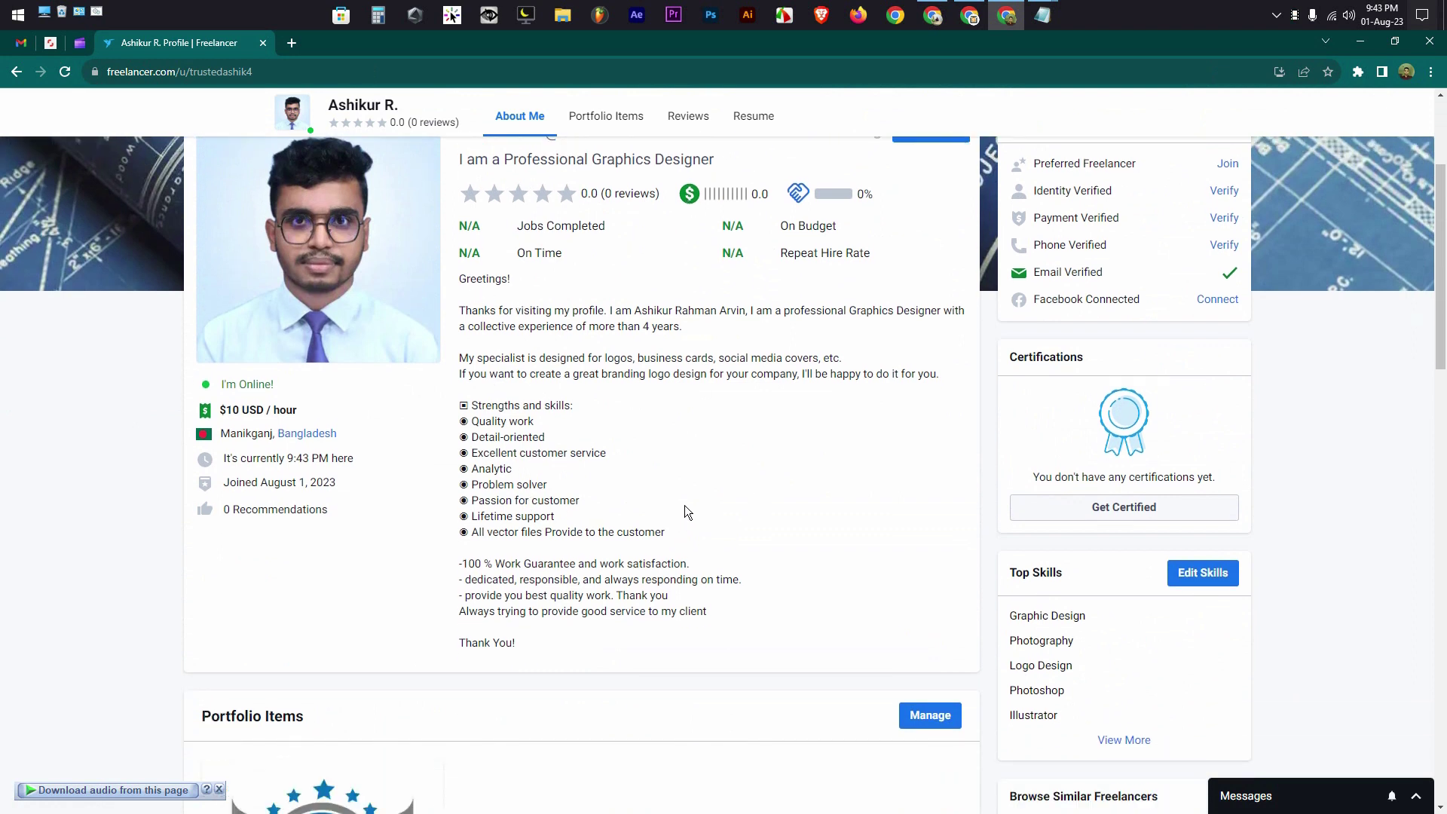
scroll(763, 405, down, 5)
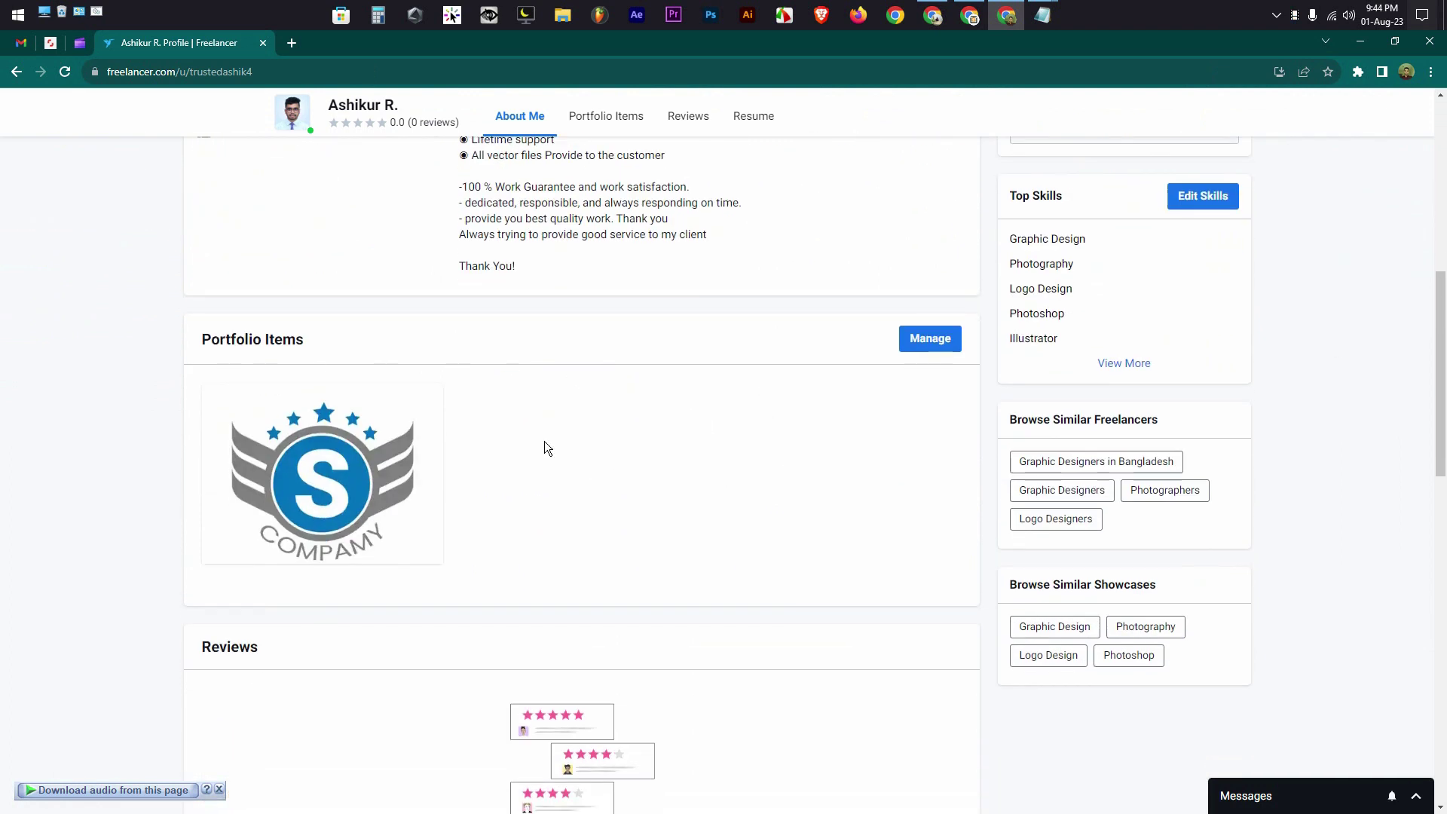
click(942, 340)
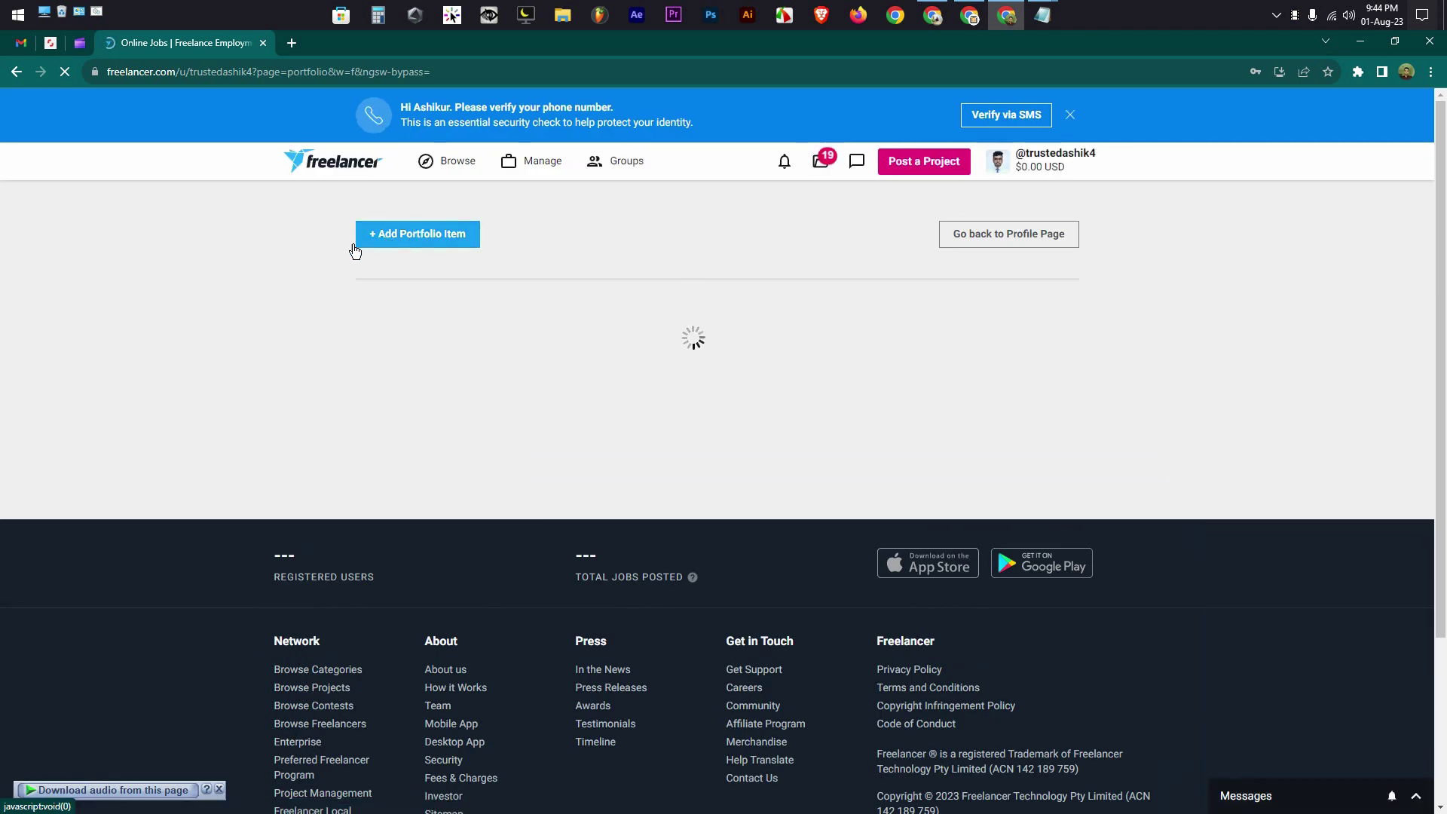
click(658, 376)
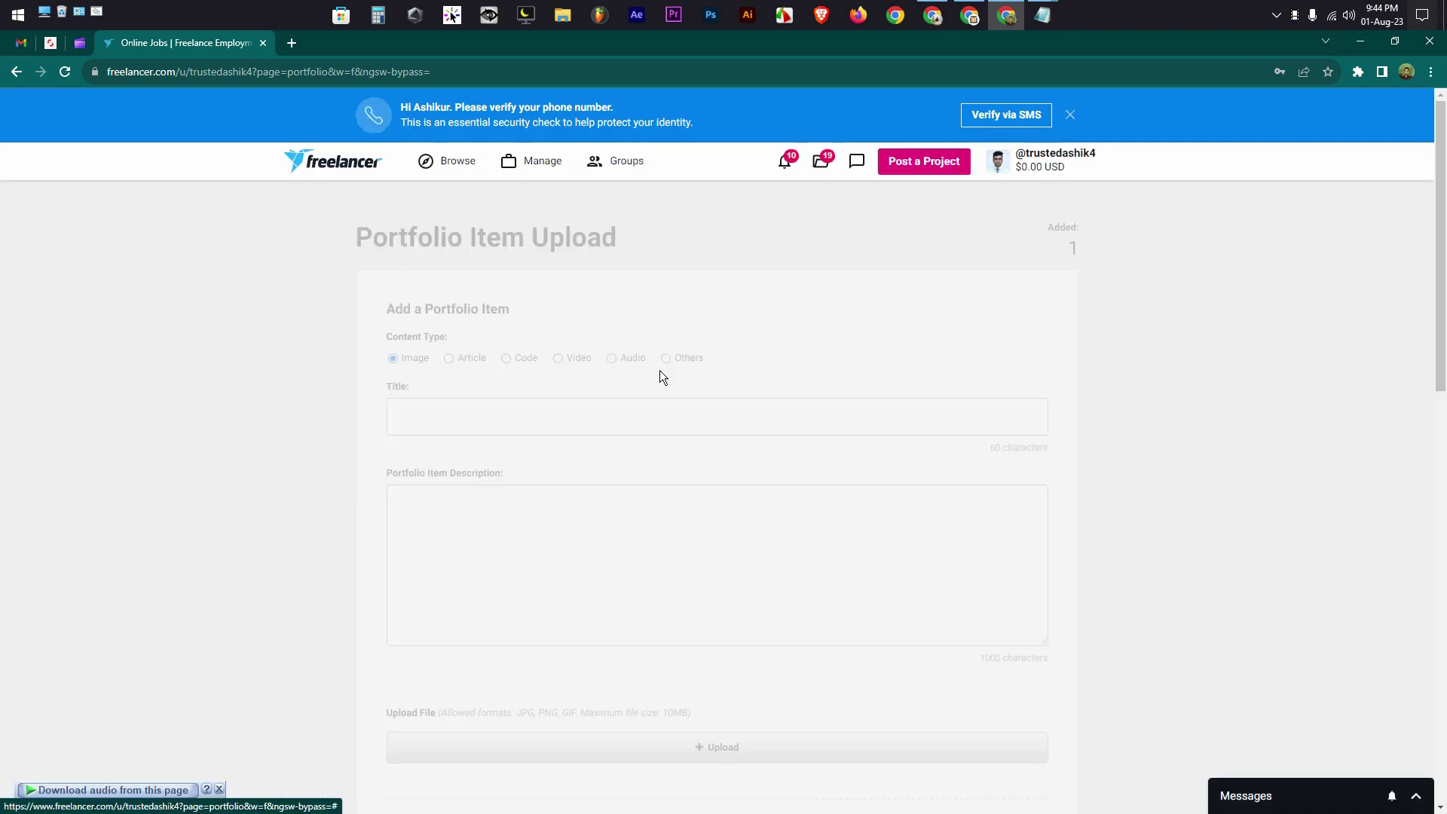
click(18, 71)
Step: Start a new Experience entry on the profile with the title "Graphic Designer" and the company "Trusted It Institute"
scroll(640, 452, down, 10)
scroll(659, 460, down, 3)
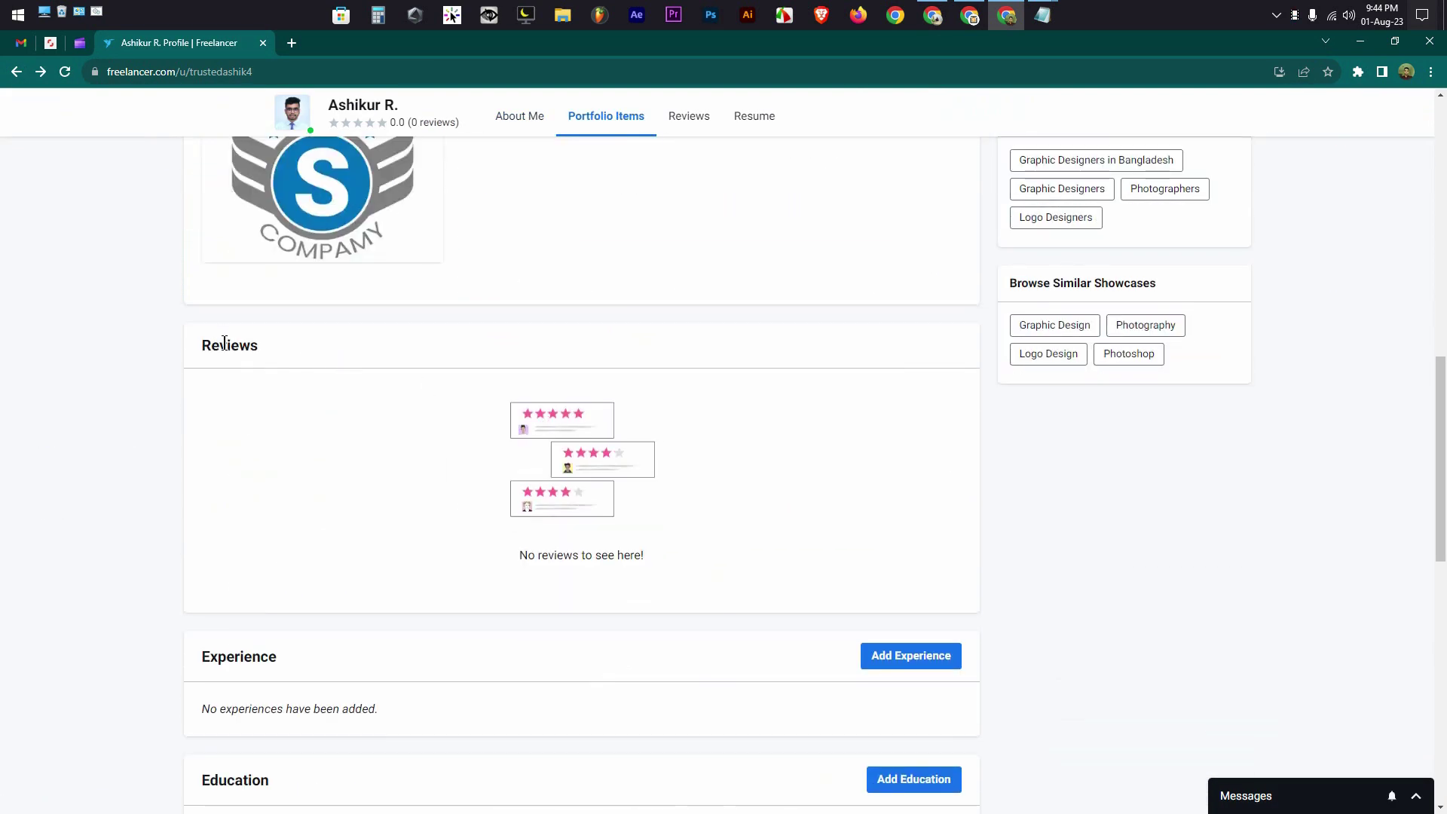
right_click(707, 455)
click(341, 455)
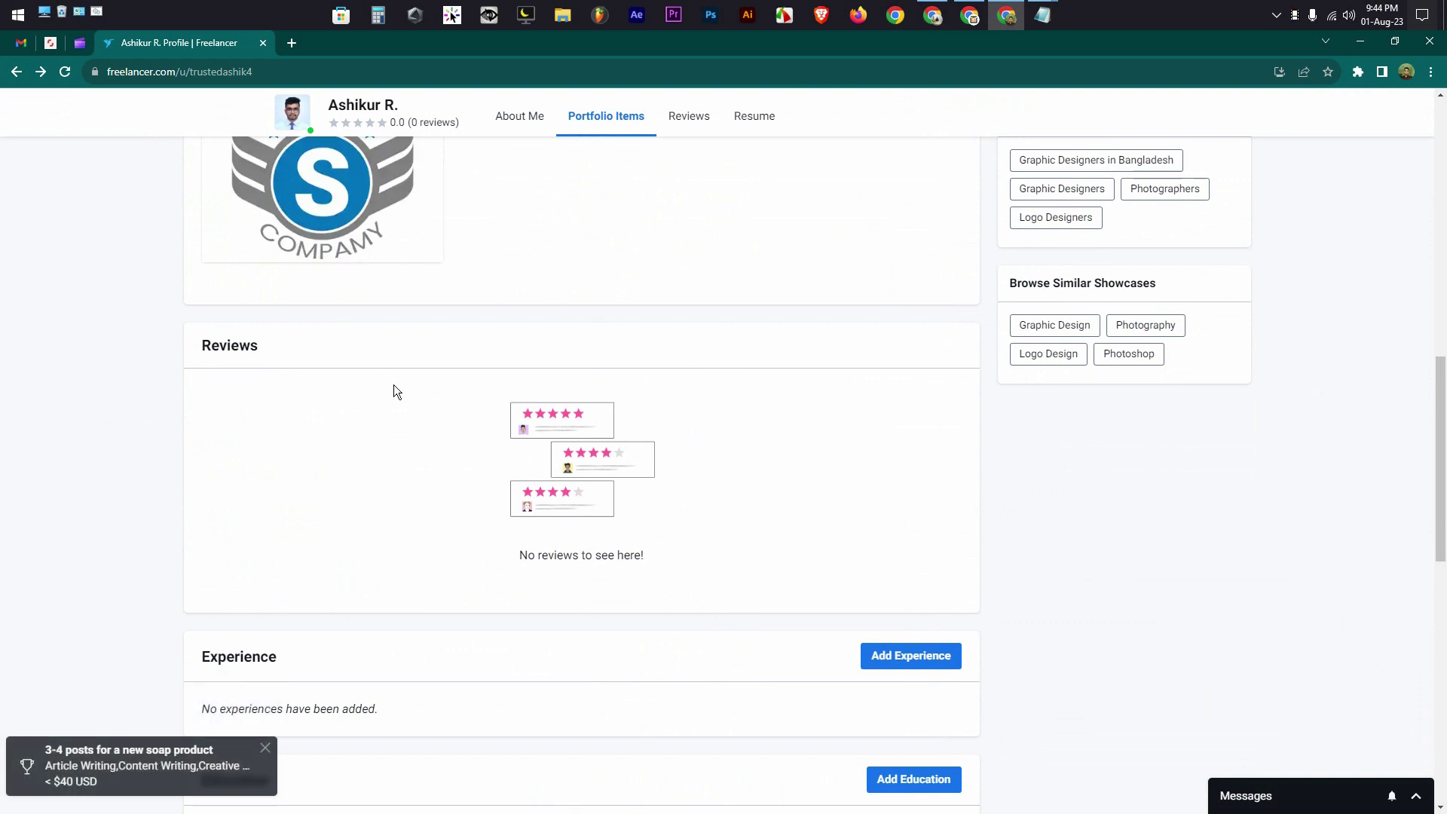
scroll(469, 417, down, 2)
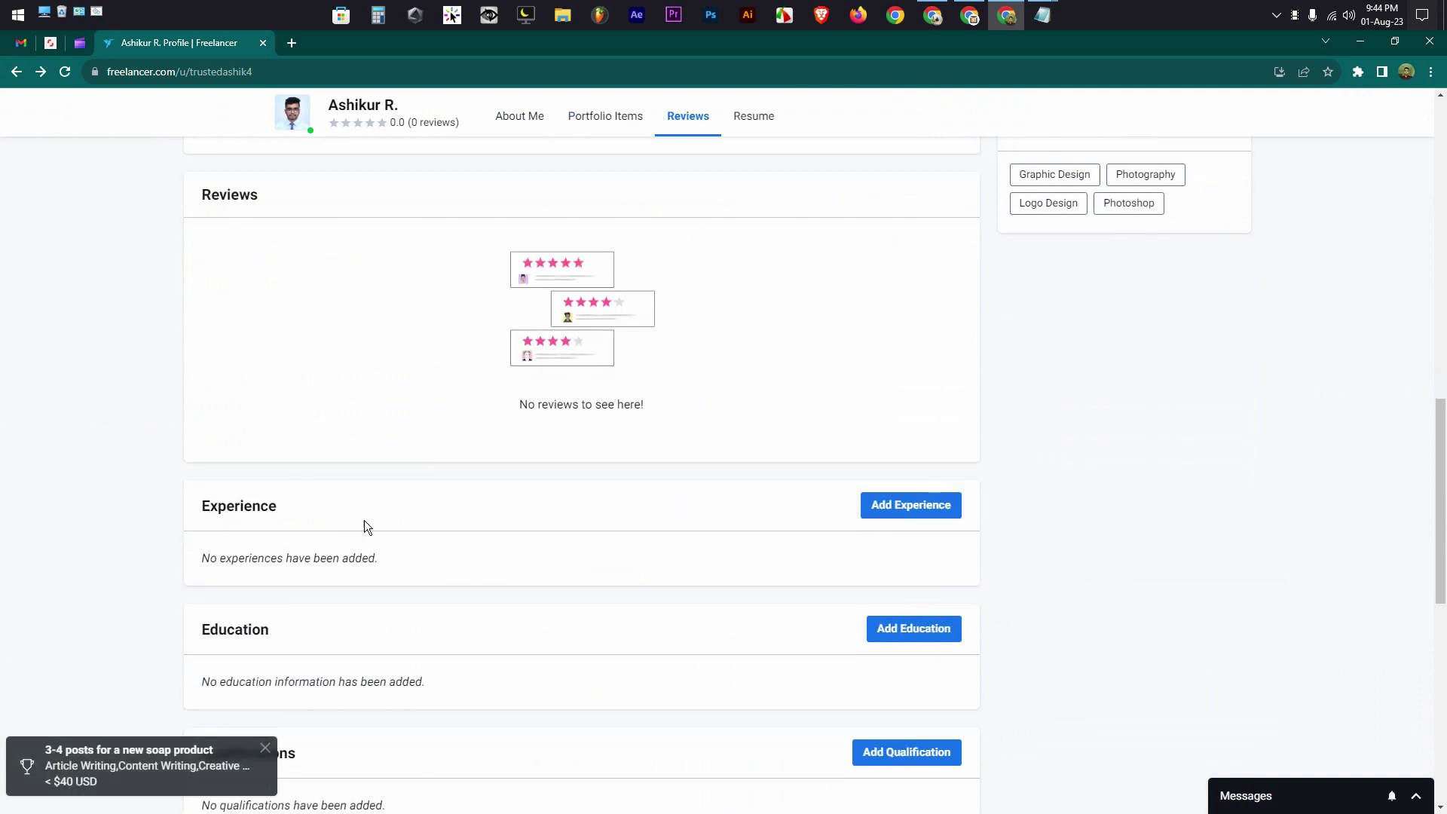
click(897, 510)
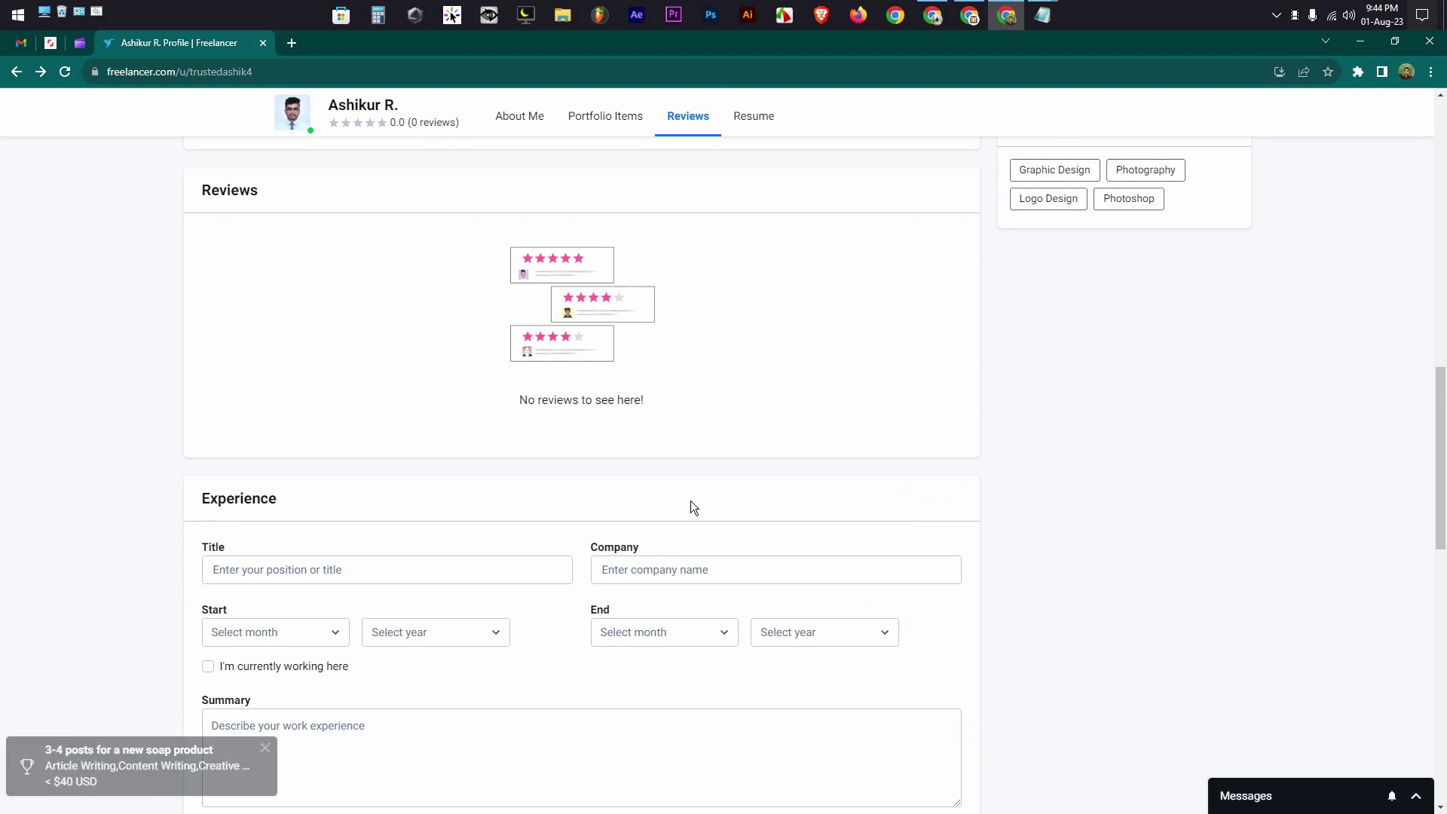
scroll(281, 458, down, 2)
click(304, 420)
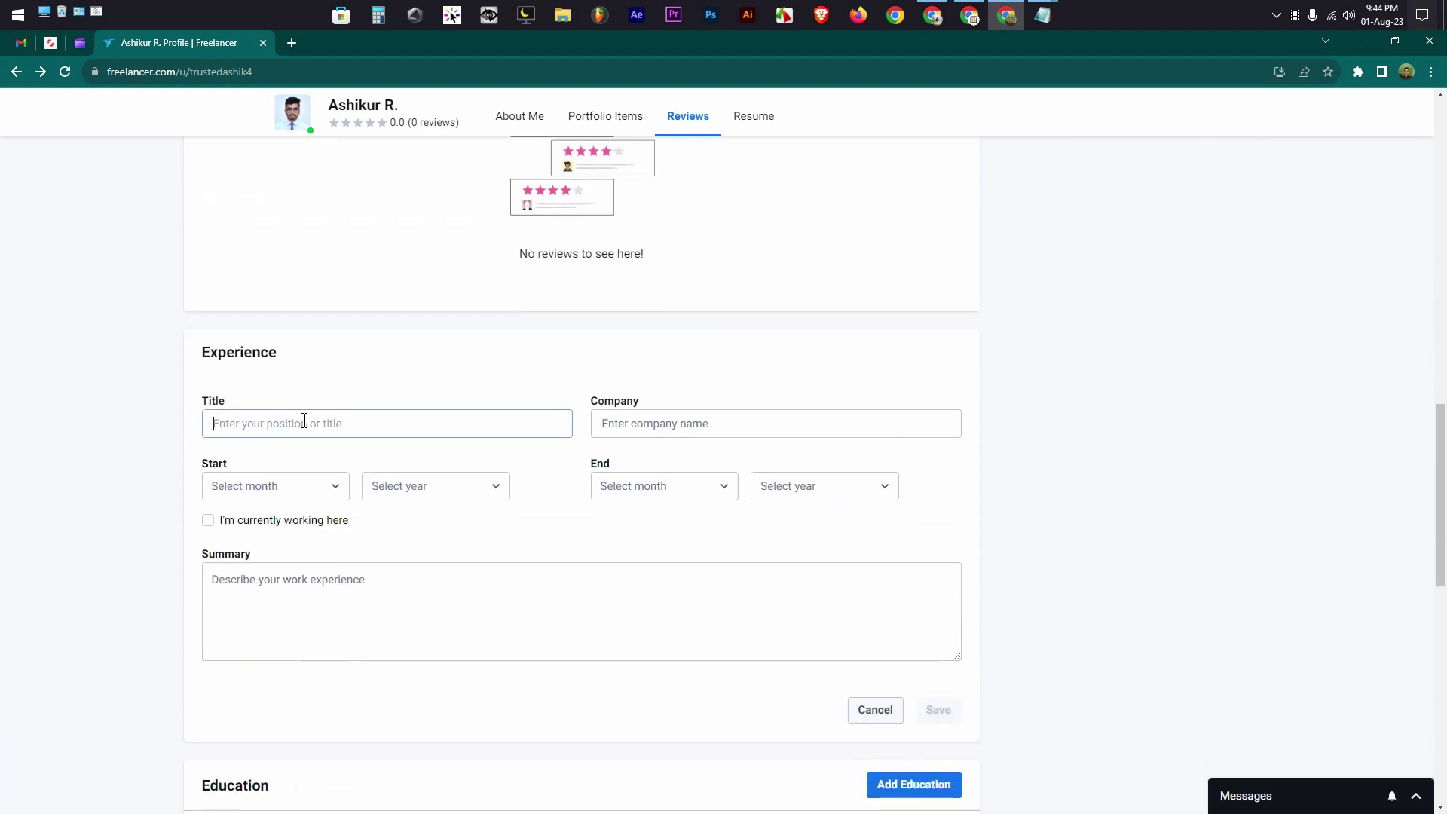
text(Graphic Designer)
click(656, 427)
text(Trusted It Institute)
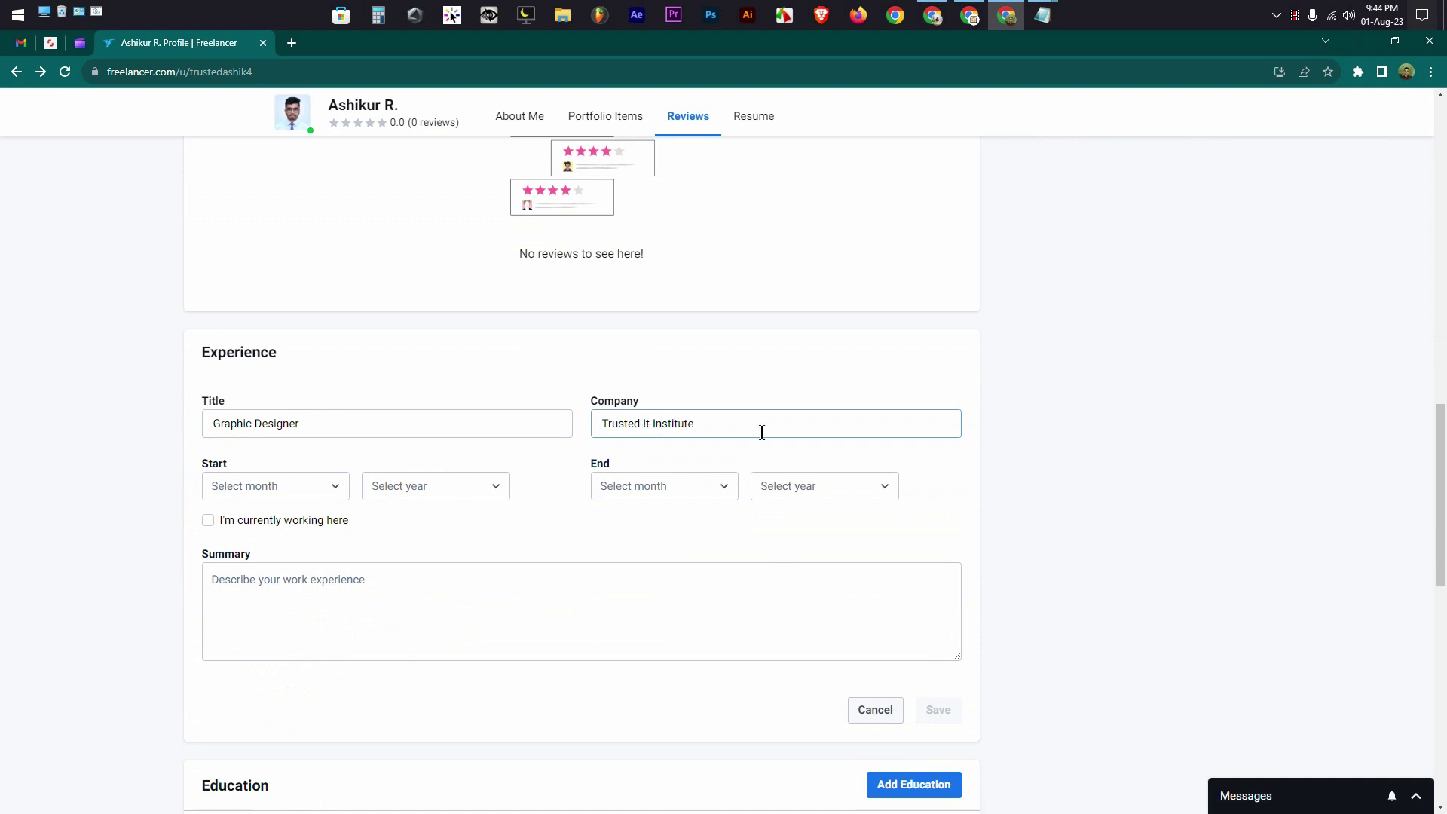
Step: Set the experience entry's start date to February 2020 and mark it as the current job
scroll(782, 430, down, 1)
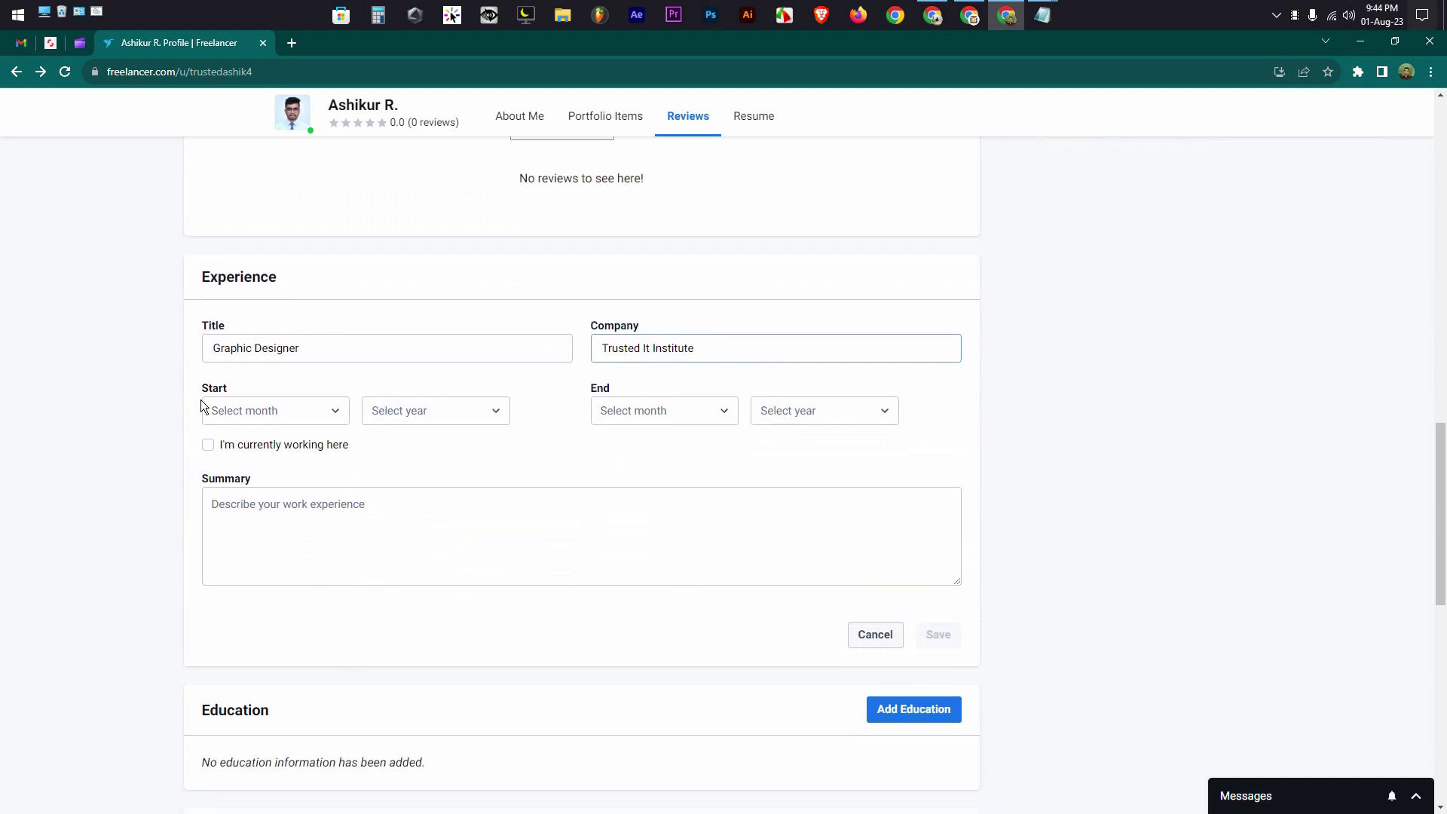
click(300, 414)
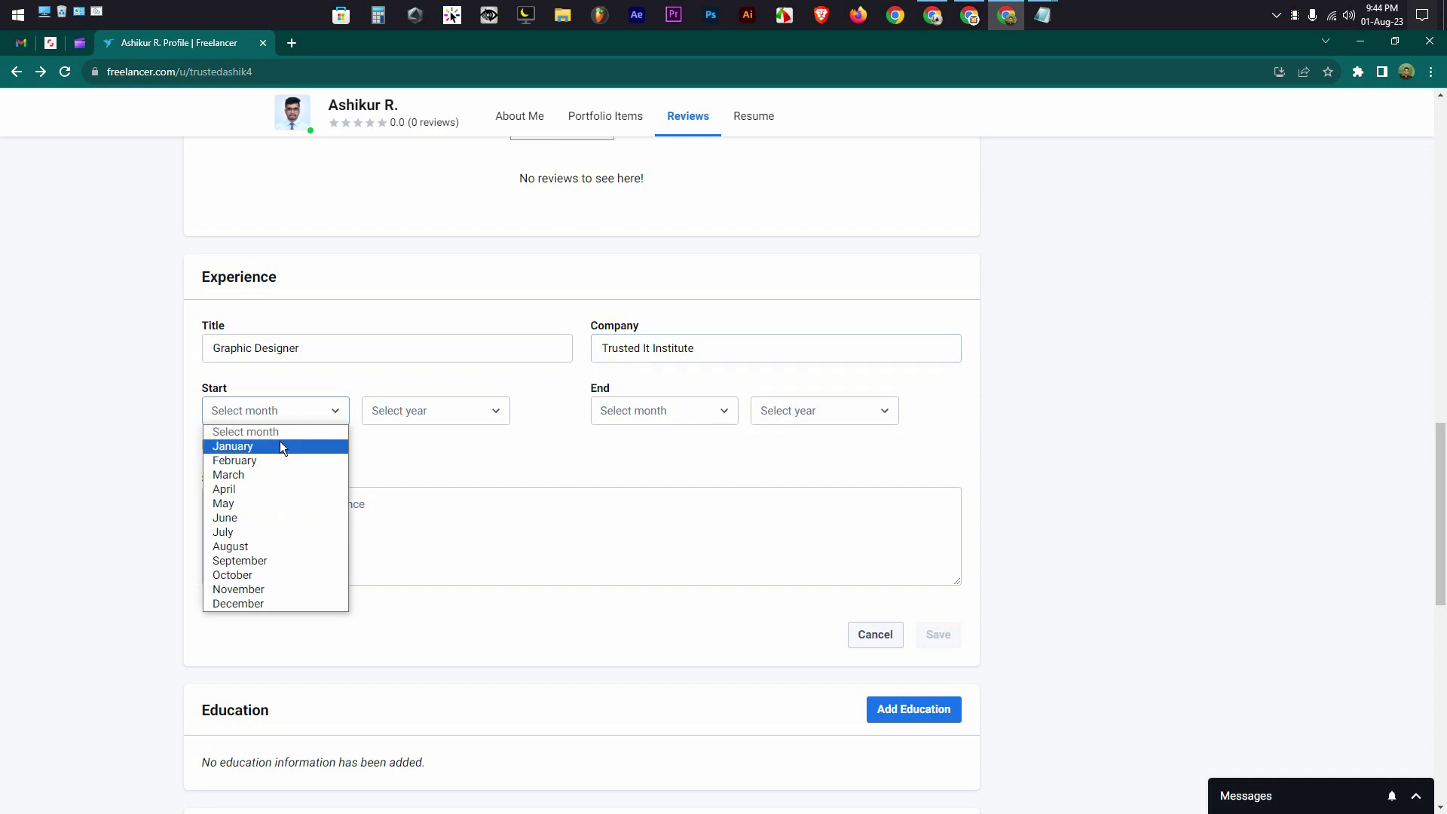
click(266, 462)
click(424, 417)
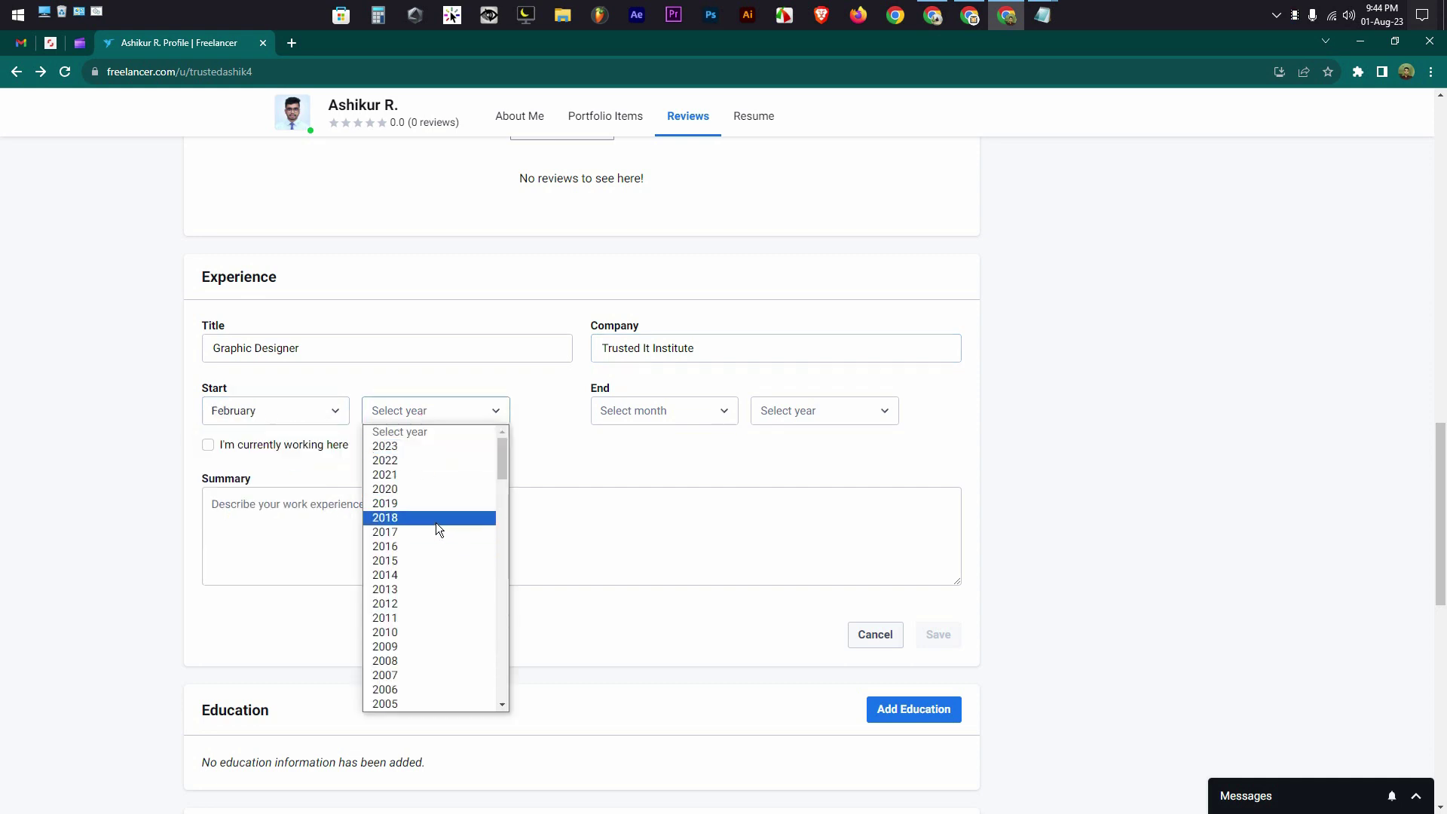
click(405, 489)
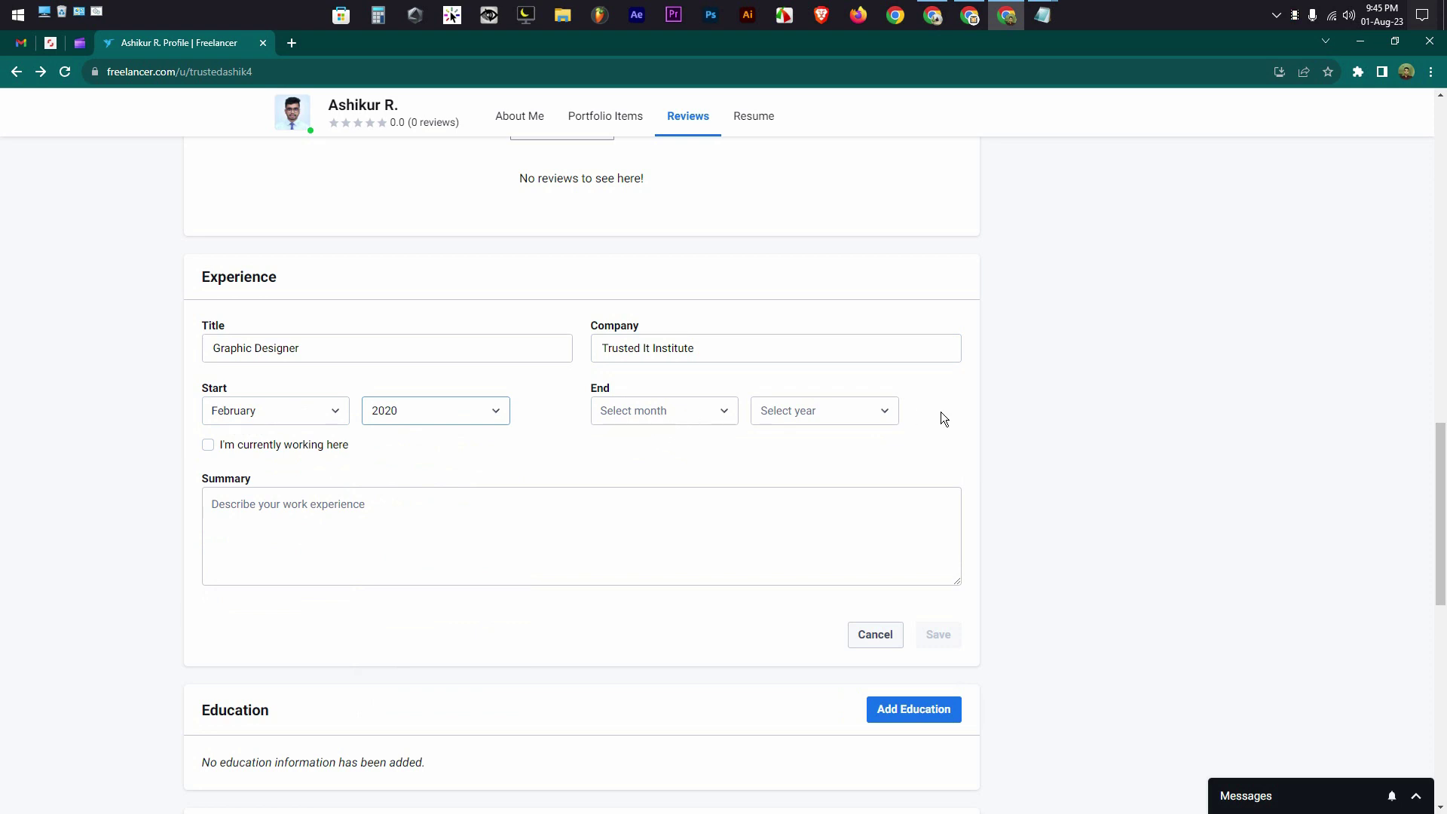
click(209, 447)
Step: Copy the prepared Summary paragraph from the Freelancher Account.txt notes in Notepad into the experience entry's Summary on the Freelancer page
mouse_move(1043, 15)
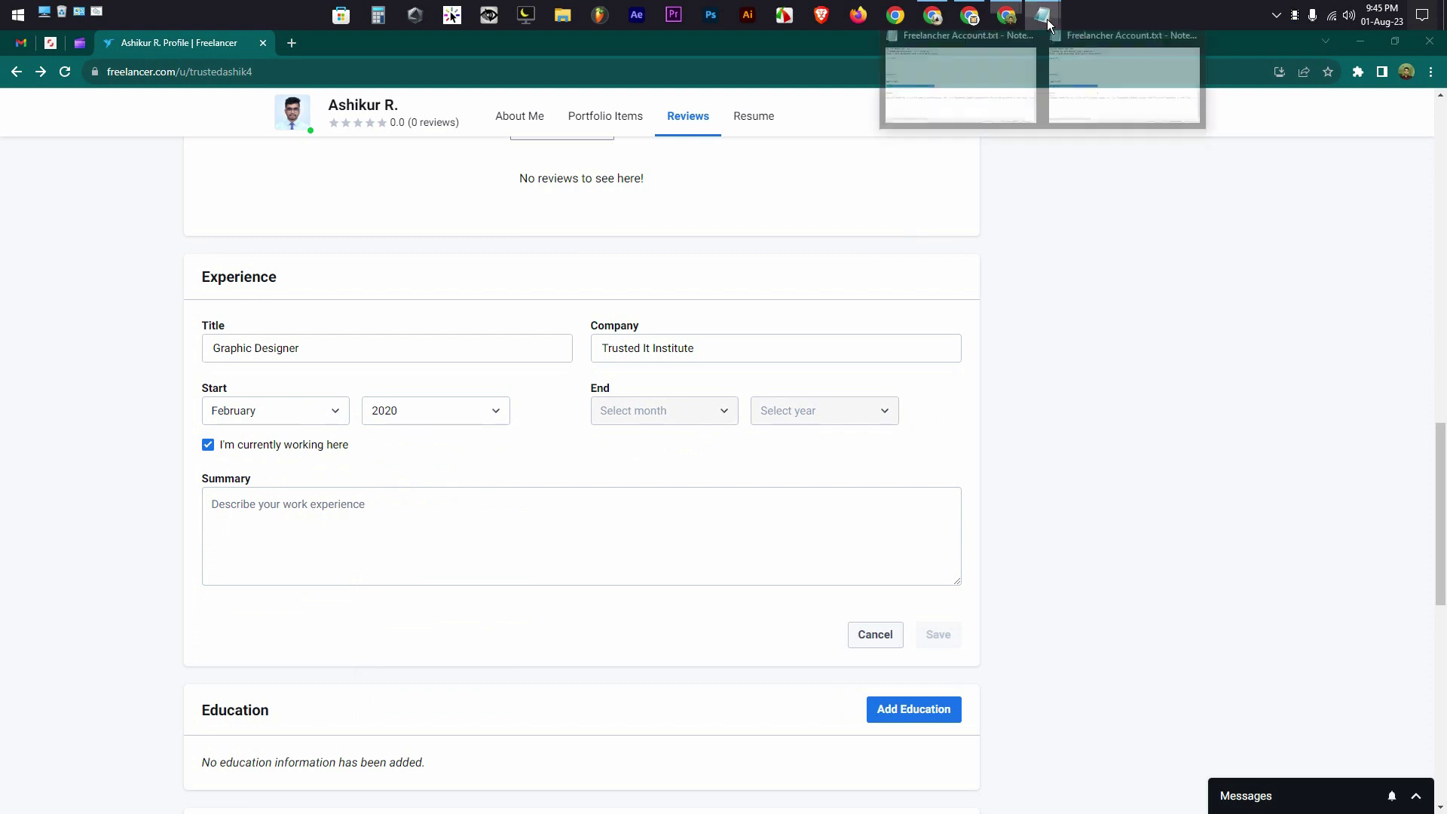
click(1072, 84)
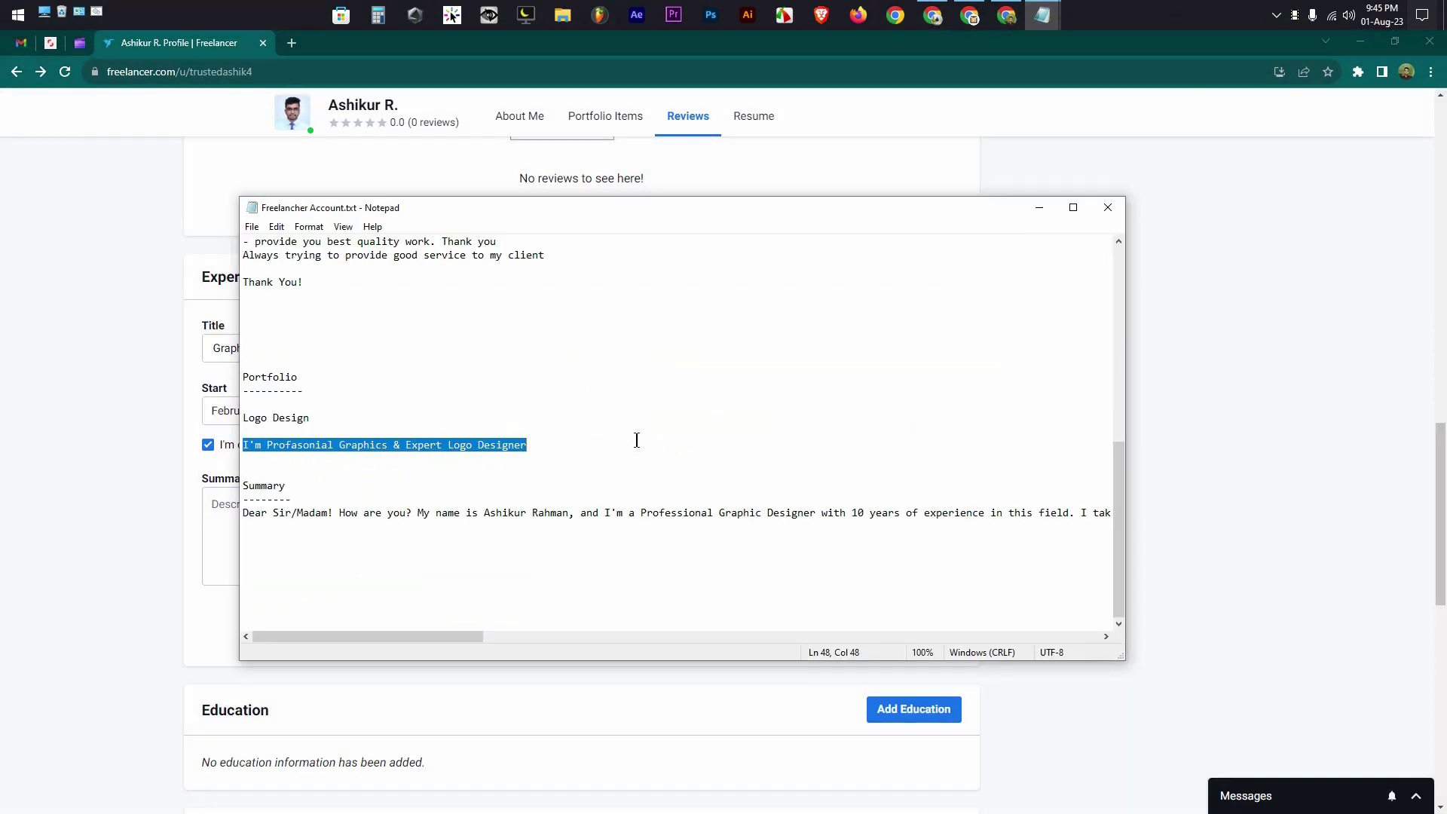
triple_click(242, 519)
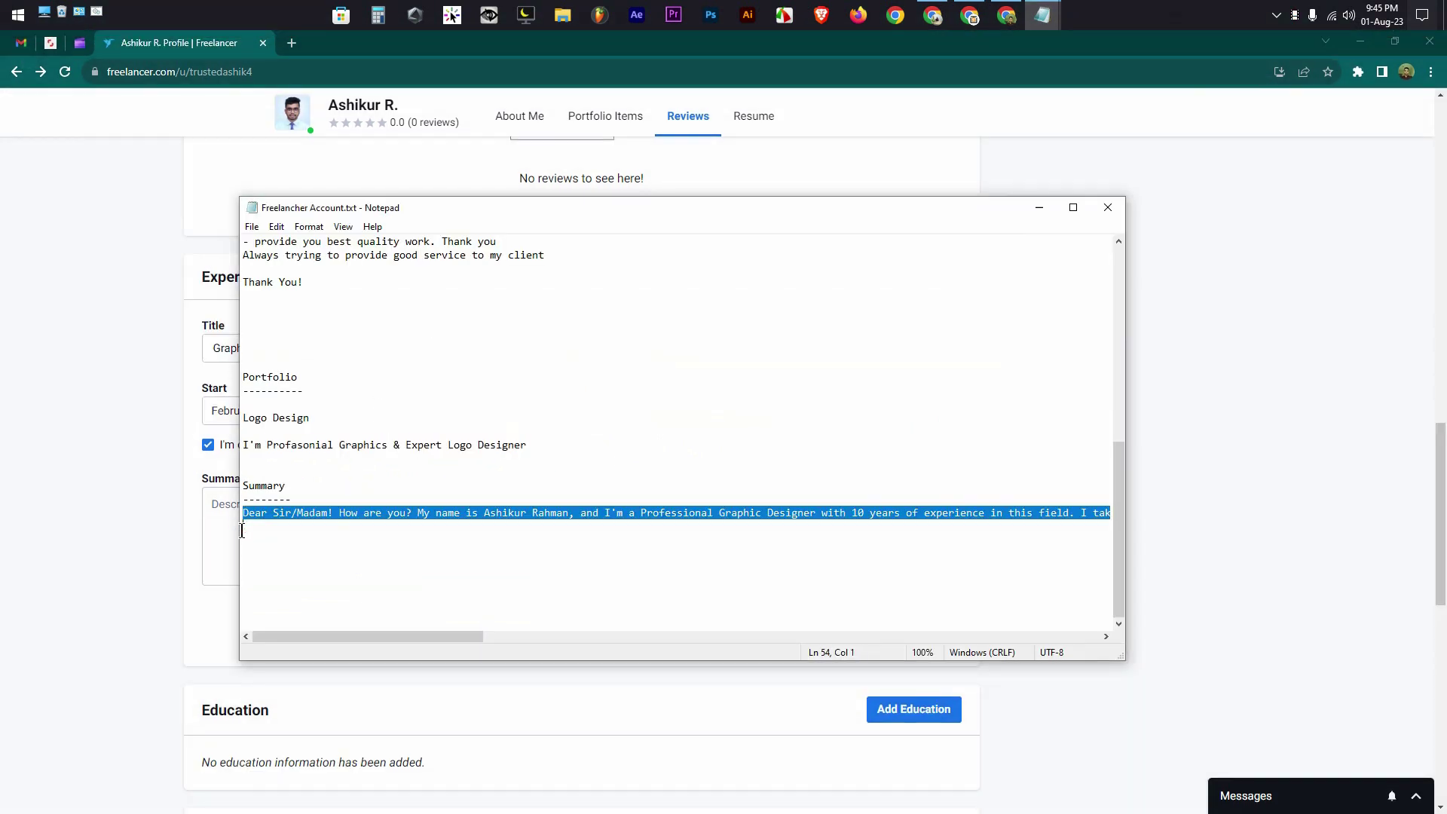
click(1039, 214)
click(404, 532)
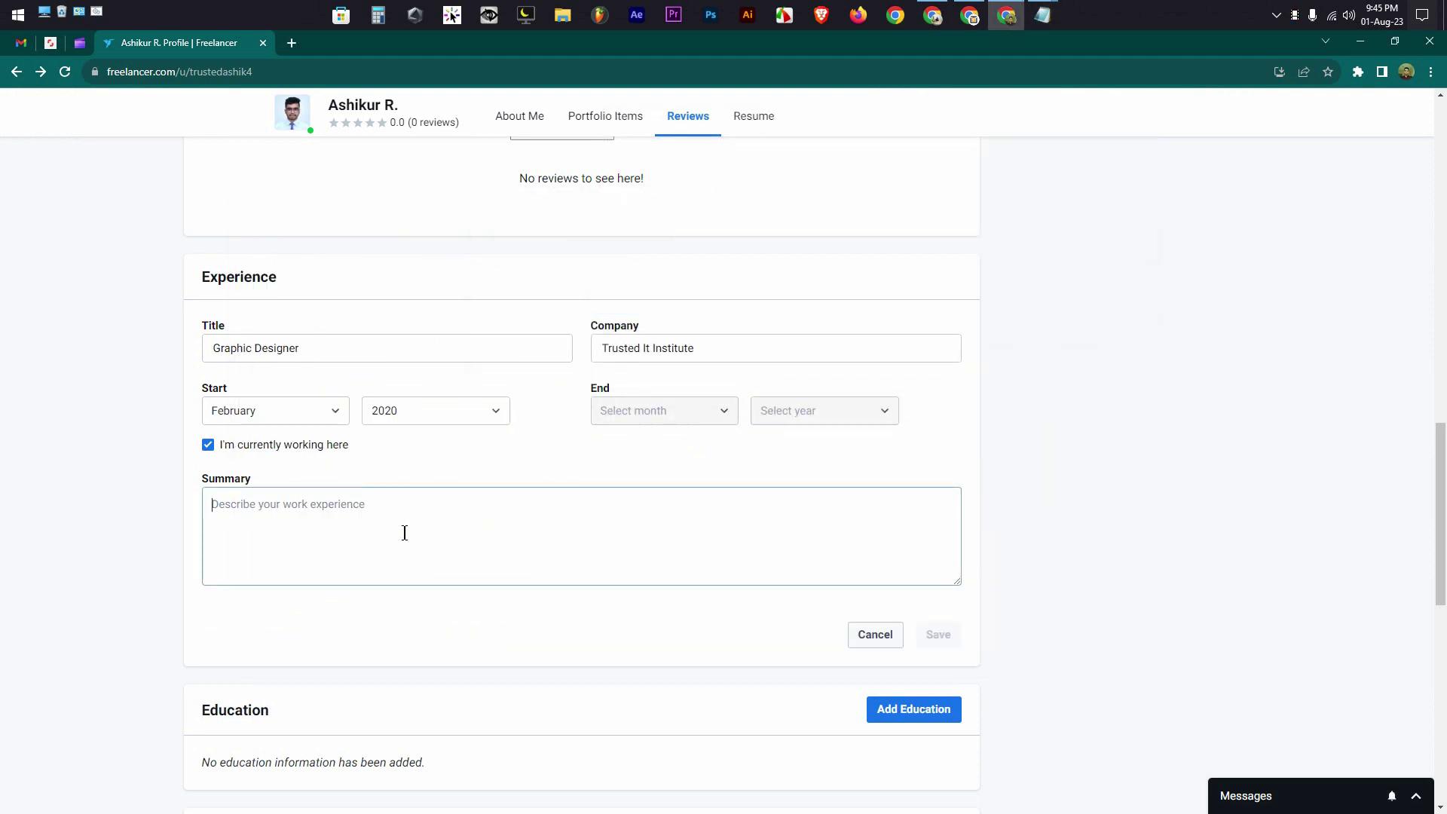
text(Dear Sir/Madam! How are you? My name is Ashikur Rahman, and I'm a Professional Graphic Designer with 10 years of experience in this field. I take every project to heart and provide the best quality work that satisfies my clients' needs. I pay attention to my client's requirements and value their time, opinion, and money. If you want any photoshop job to be done, please contact me. I will be there for you. I will definitely help until you are delighted. Your satisfaction is 100% guaranteed. Thank you for visiting my profile.)
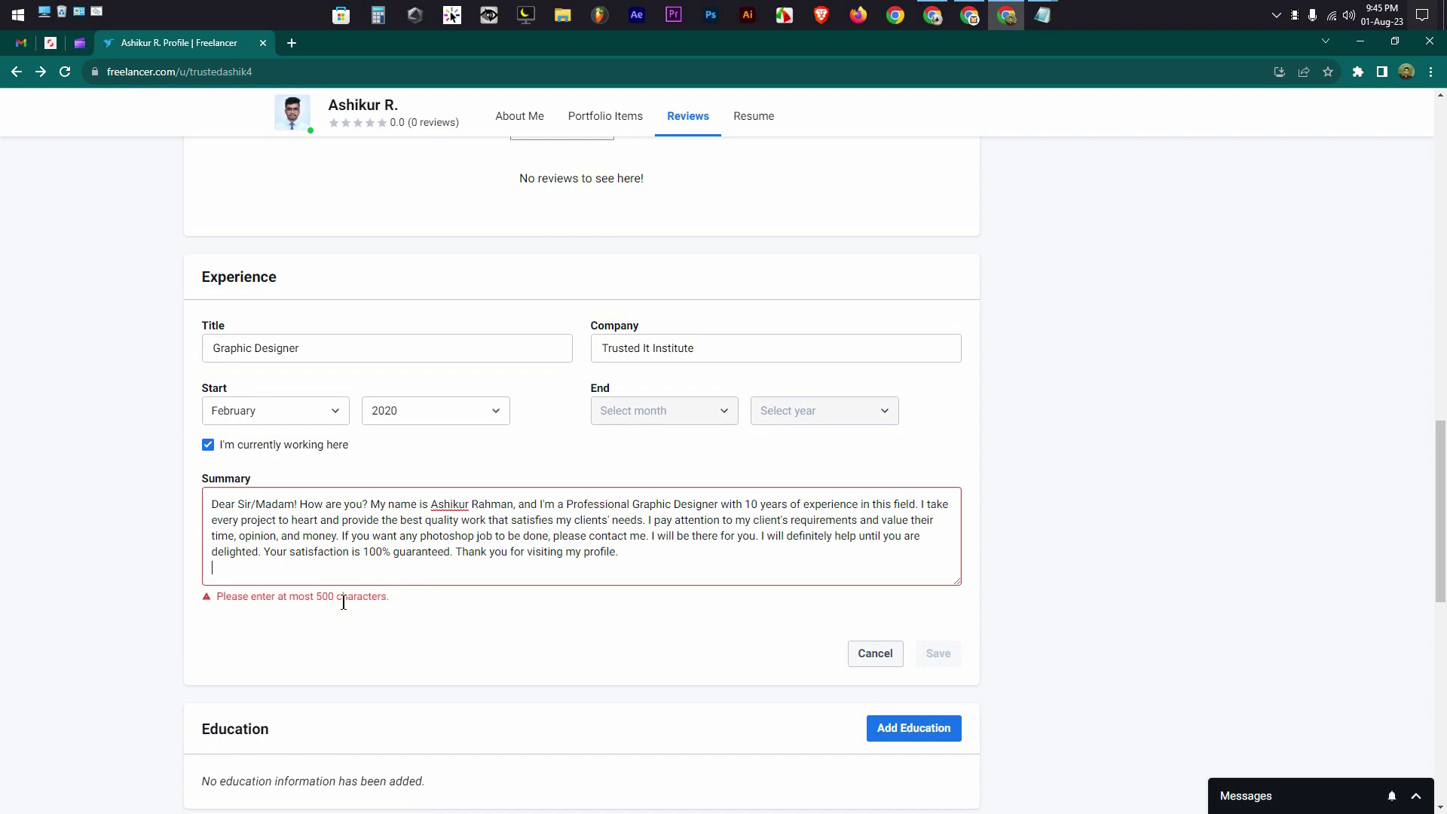
Step: Shorten the experience summary by deleting everything after "photoshop job to be done," and save the entry
scroll(674, 539, up, 1)
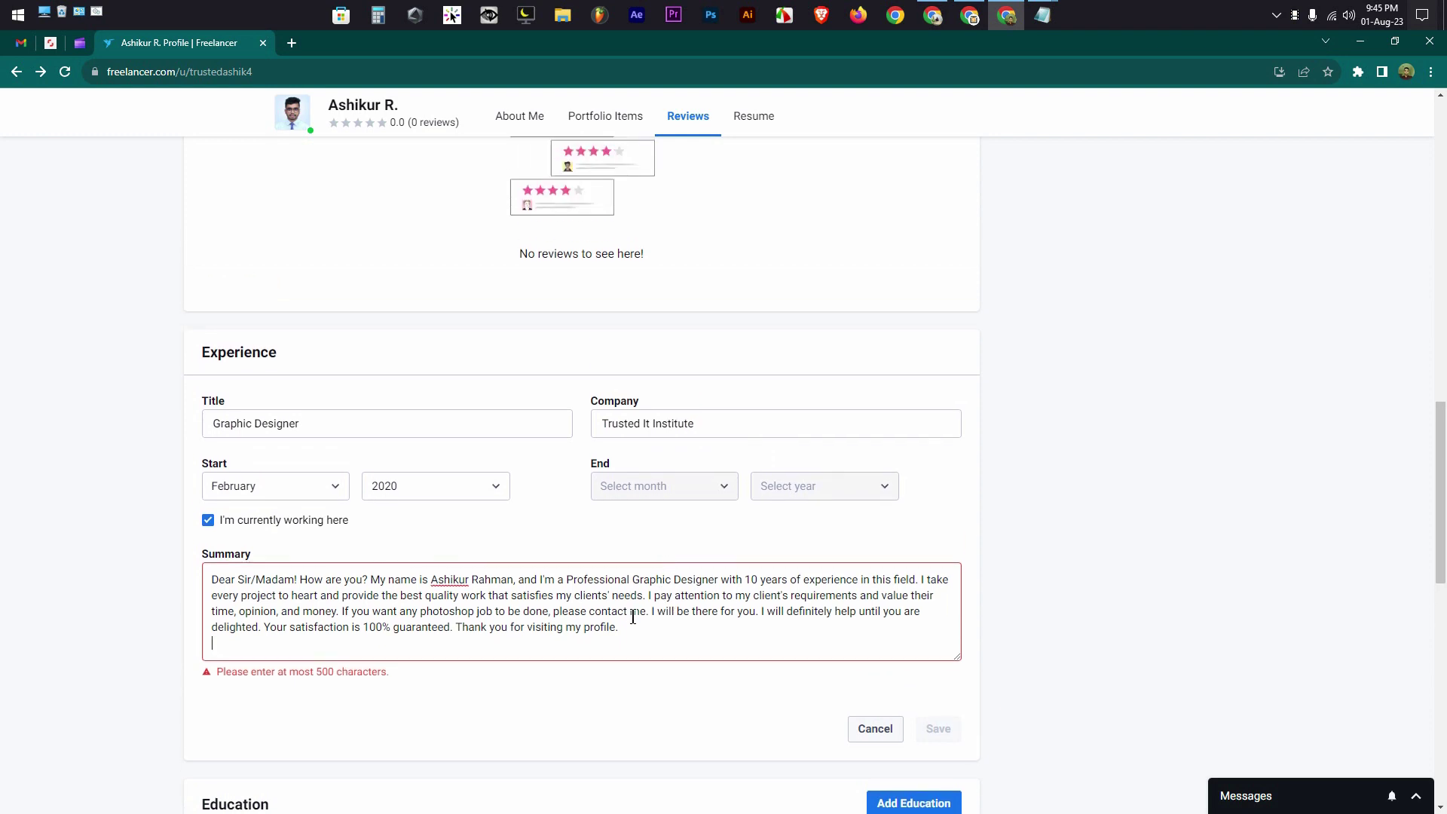
drag(622, 629, 551, 617)
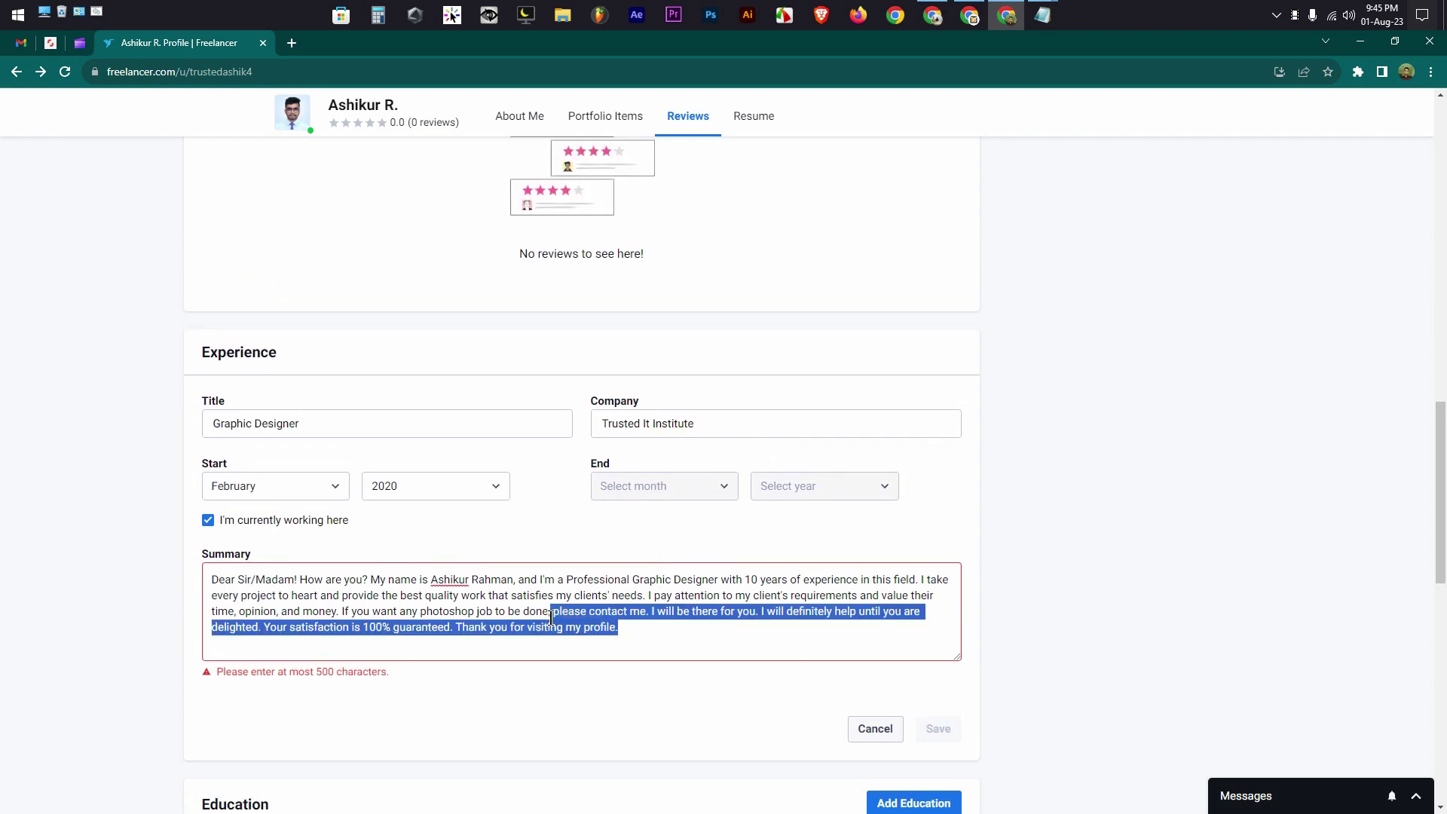
key(BackSpace)
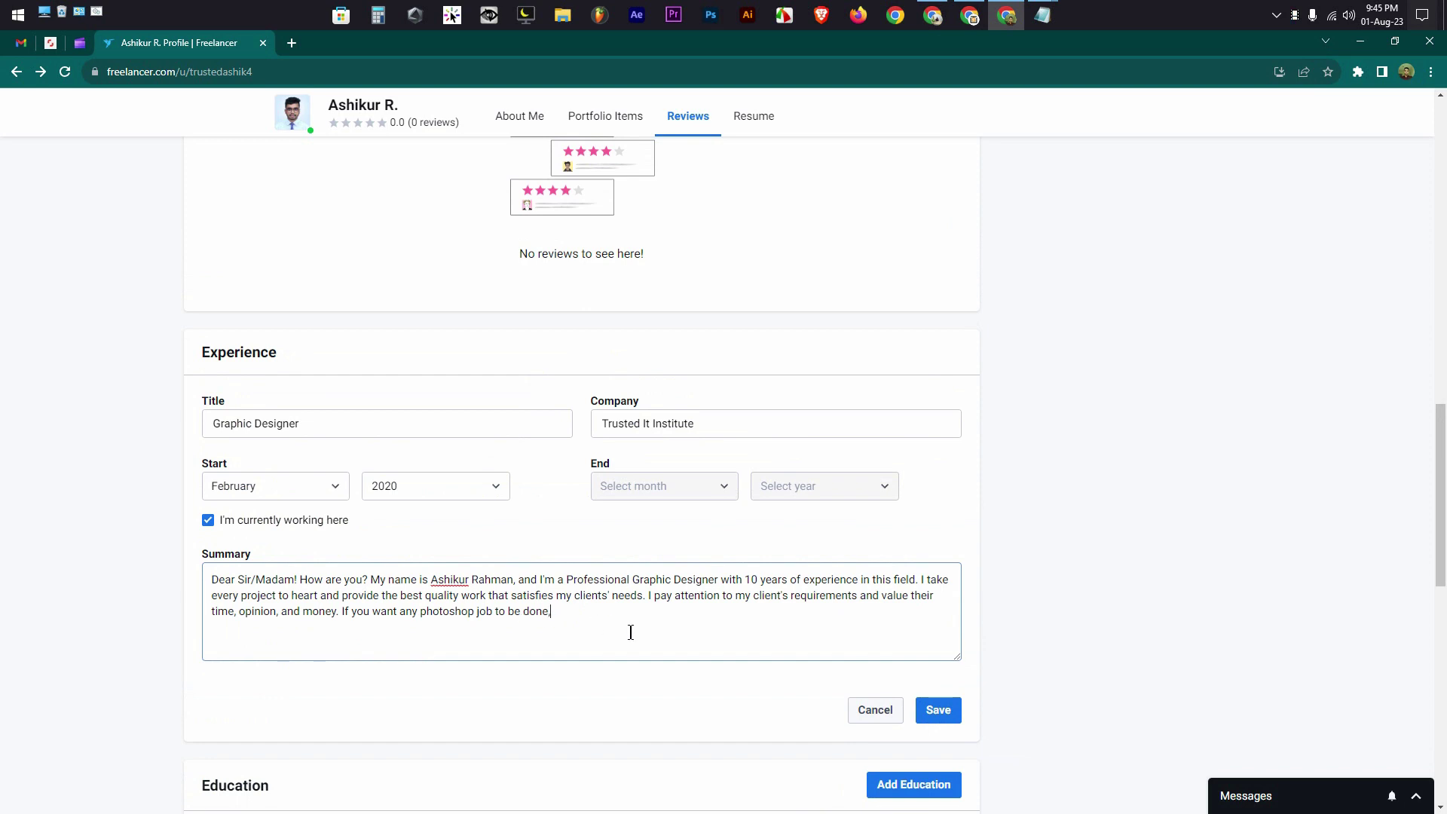
click(935, 712)
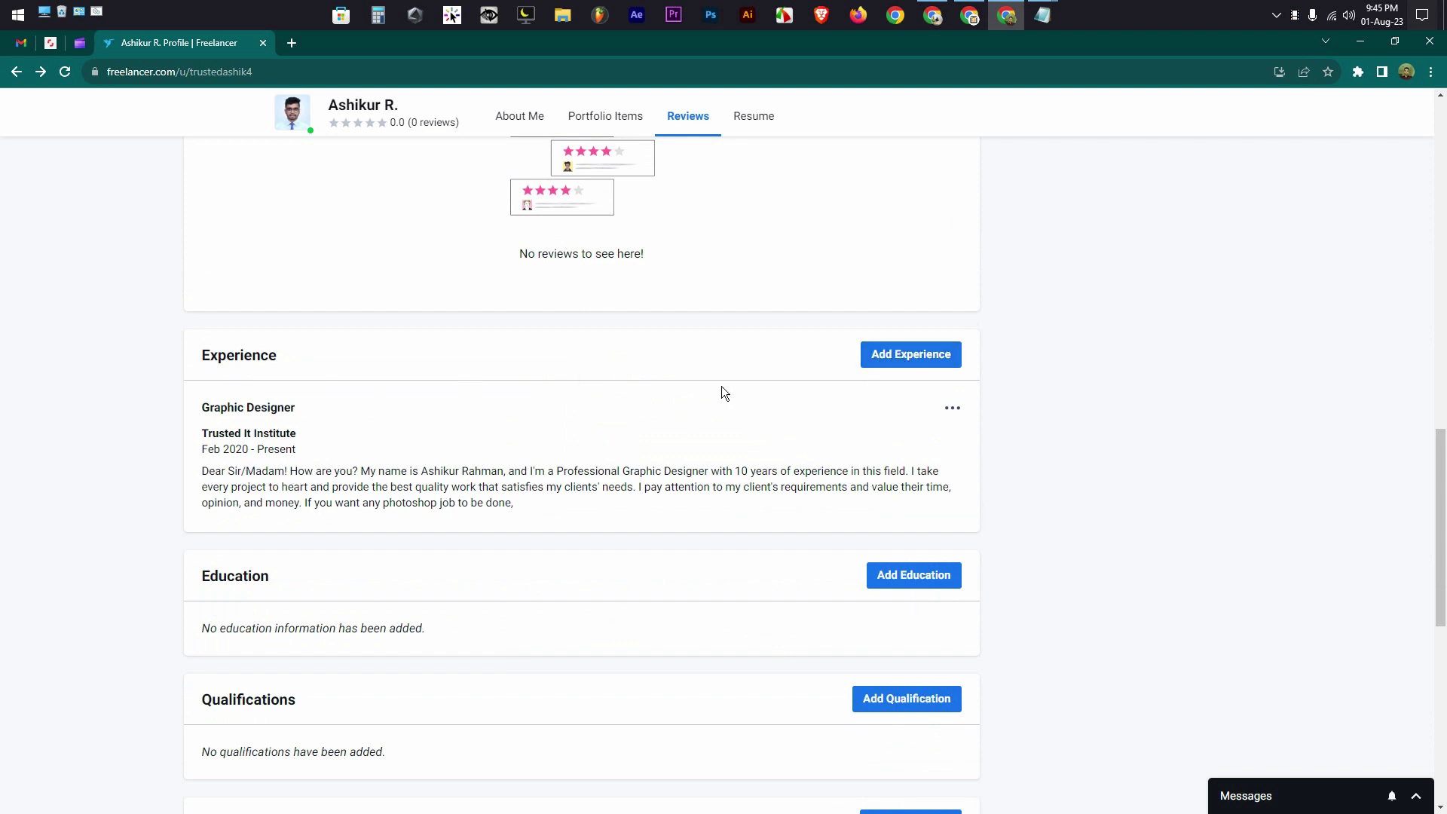
Step: Start a new Education entry on the profile with Bangladesh as the country
scroll(722, 387, down, 1)
scroll(721, 386, down, 1)
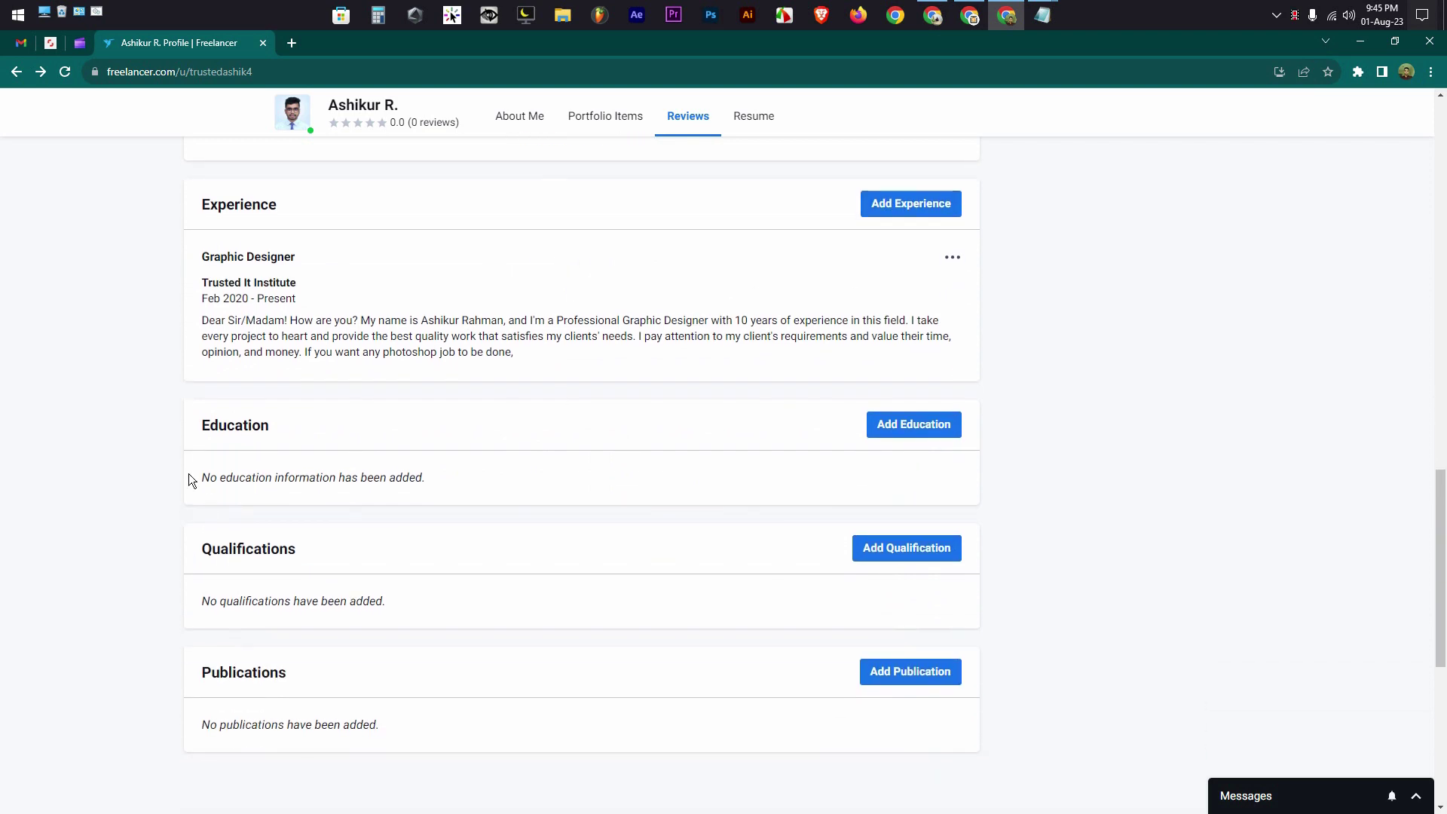
click(921, 429)
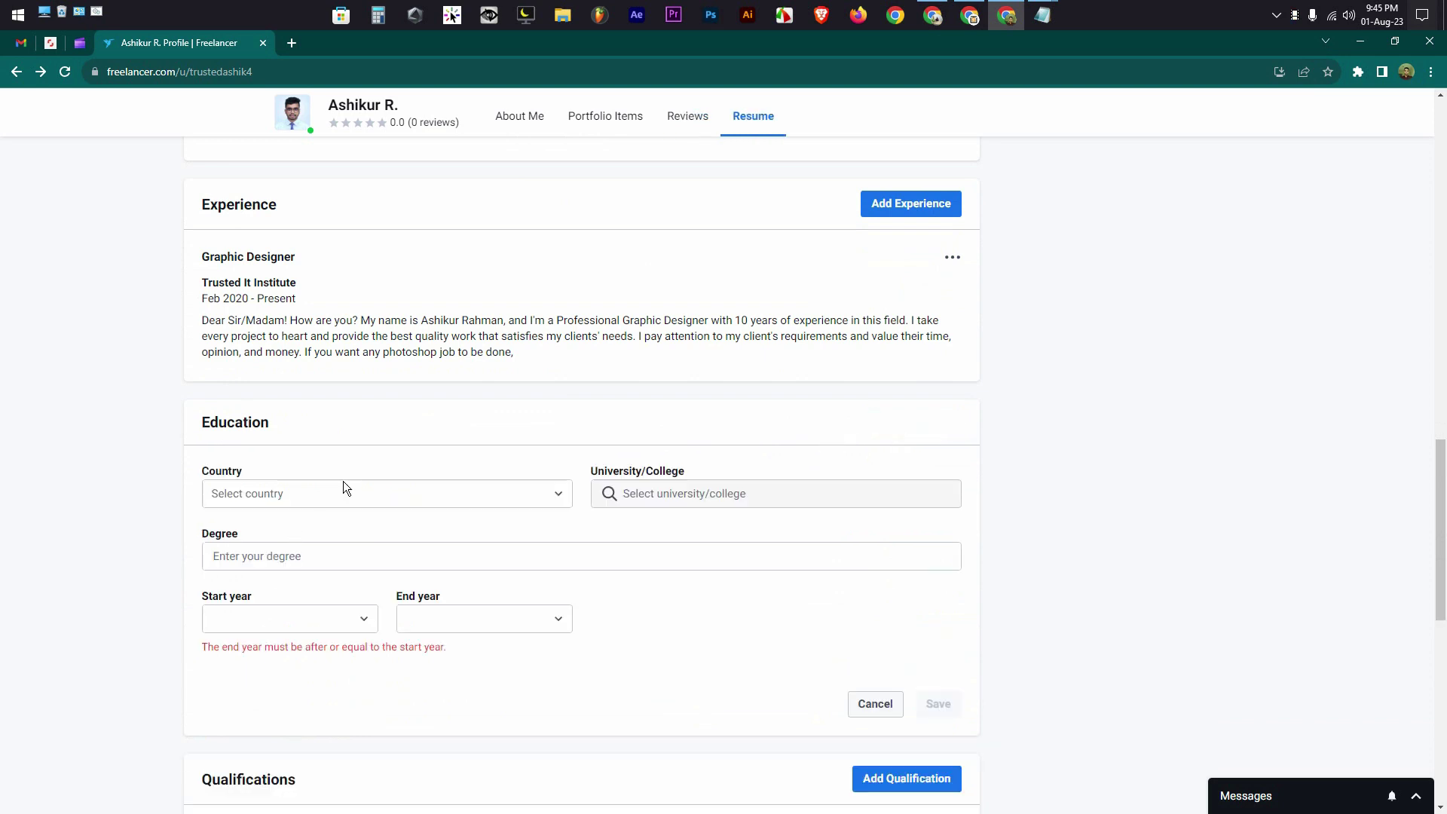
click(326, 494)
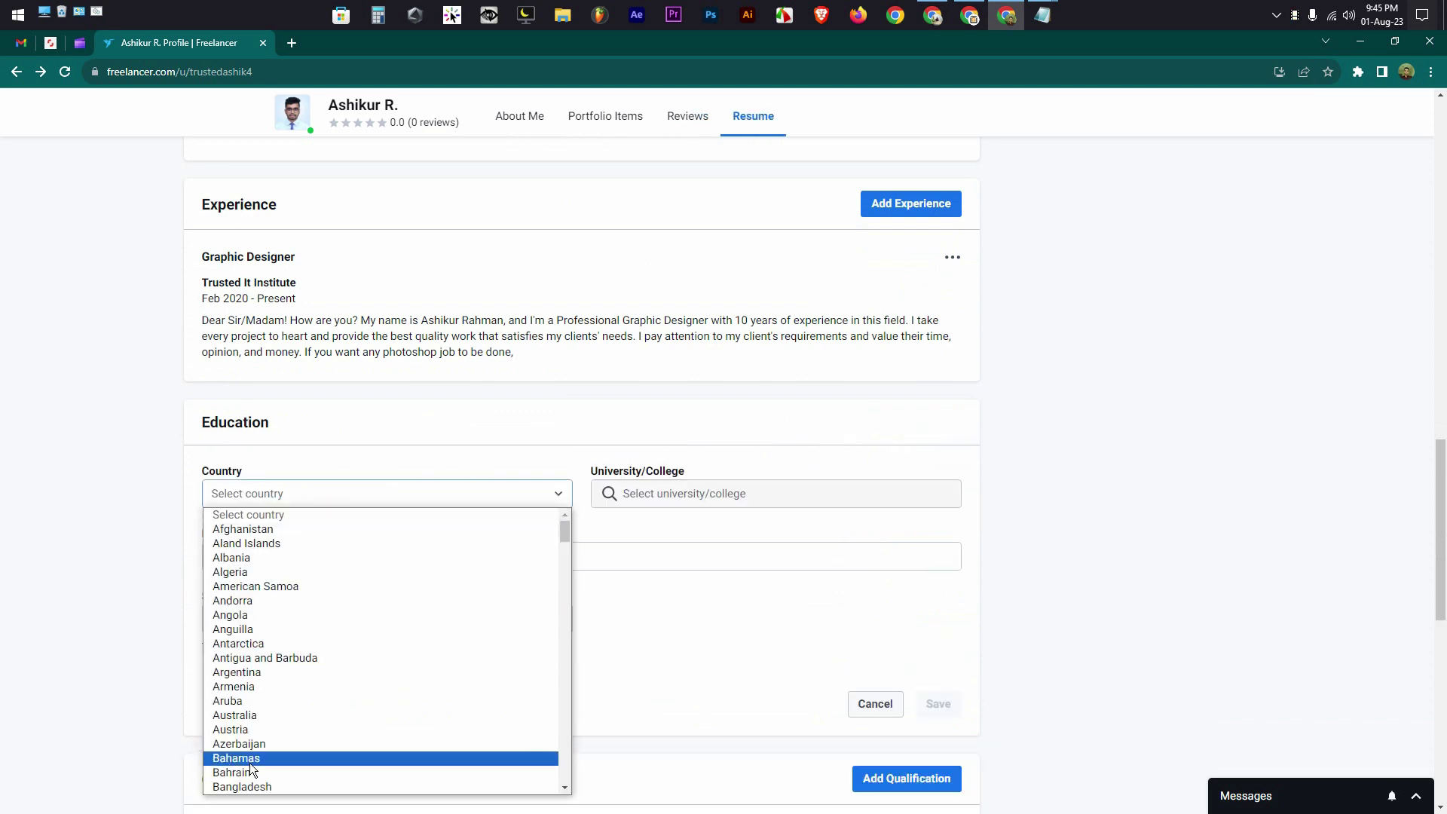
click(252, 787)
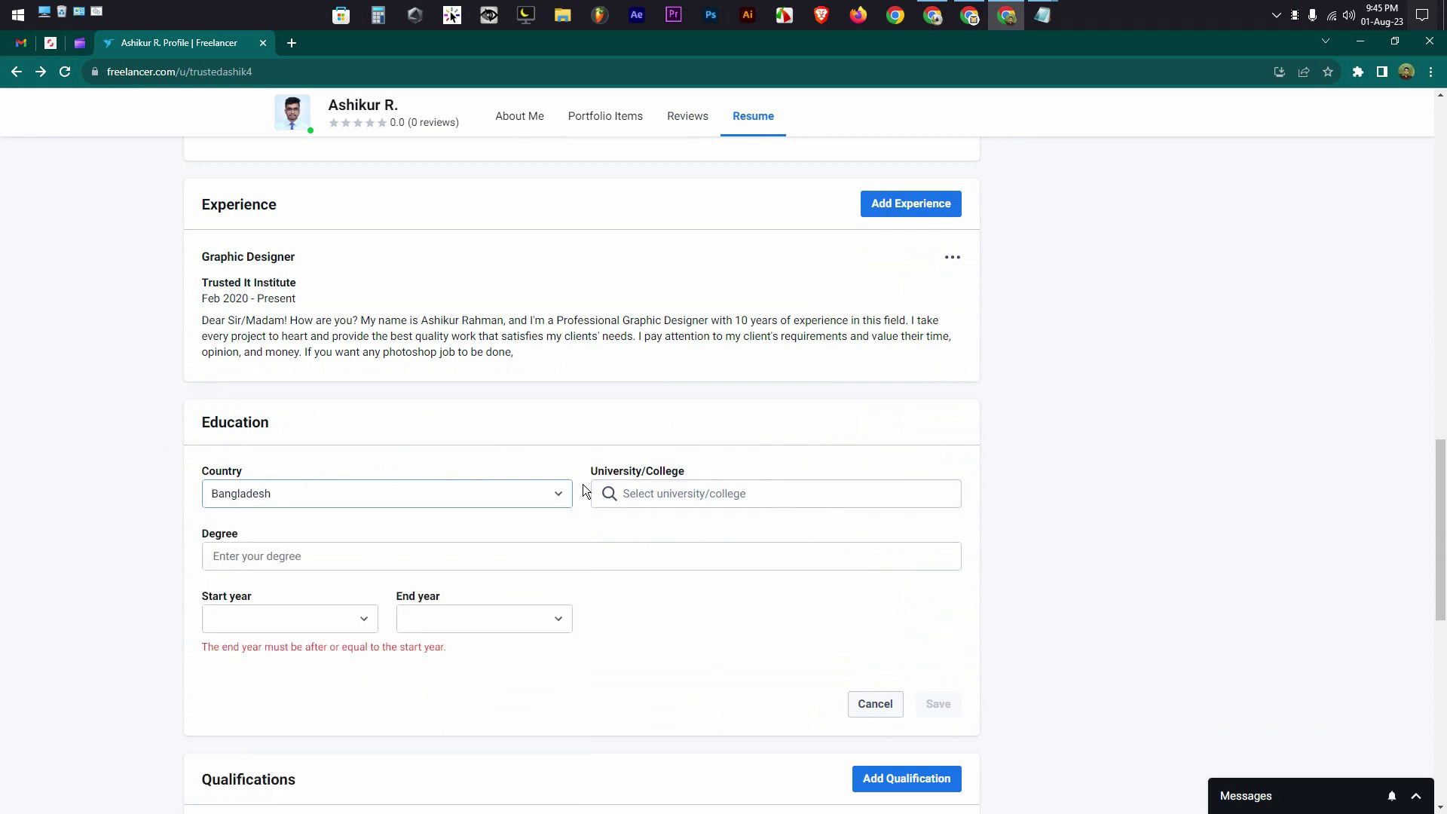
Step: Try to enter "Faridpur Polytecnic Institute" as the university or college
click(673, 495)
text(Fa)
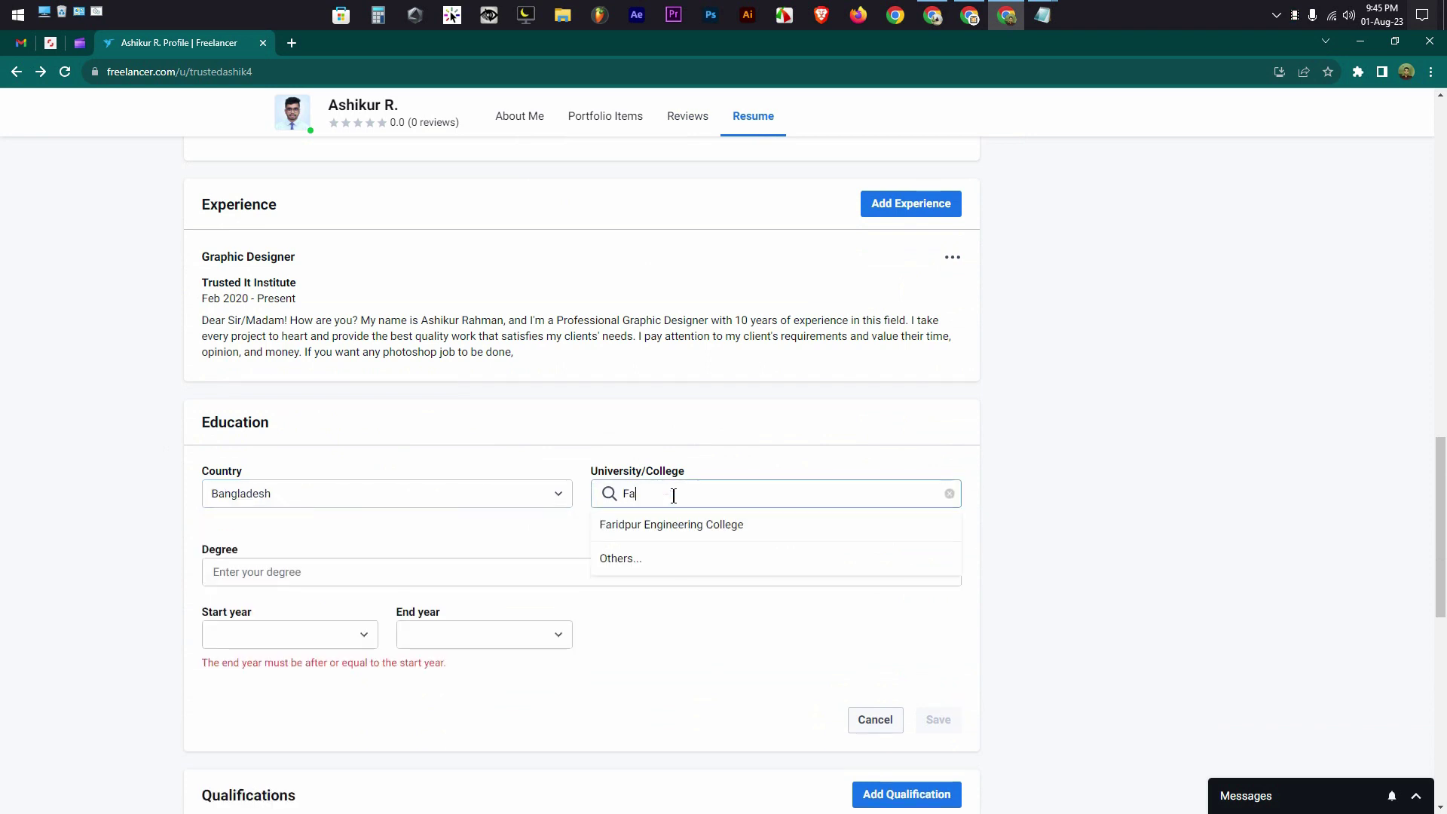
text(ridpur Polytecnic Institute)
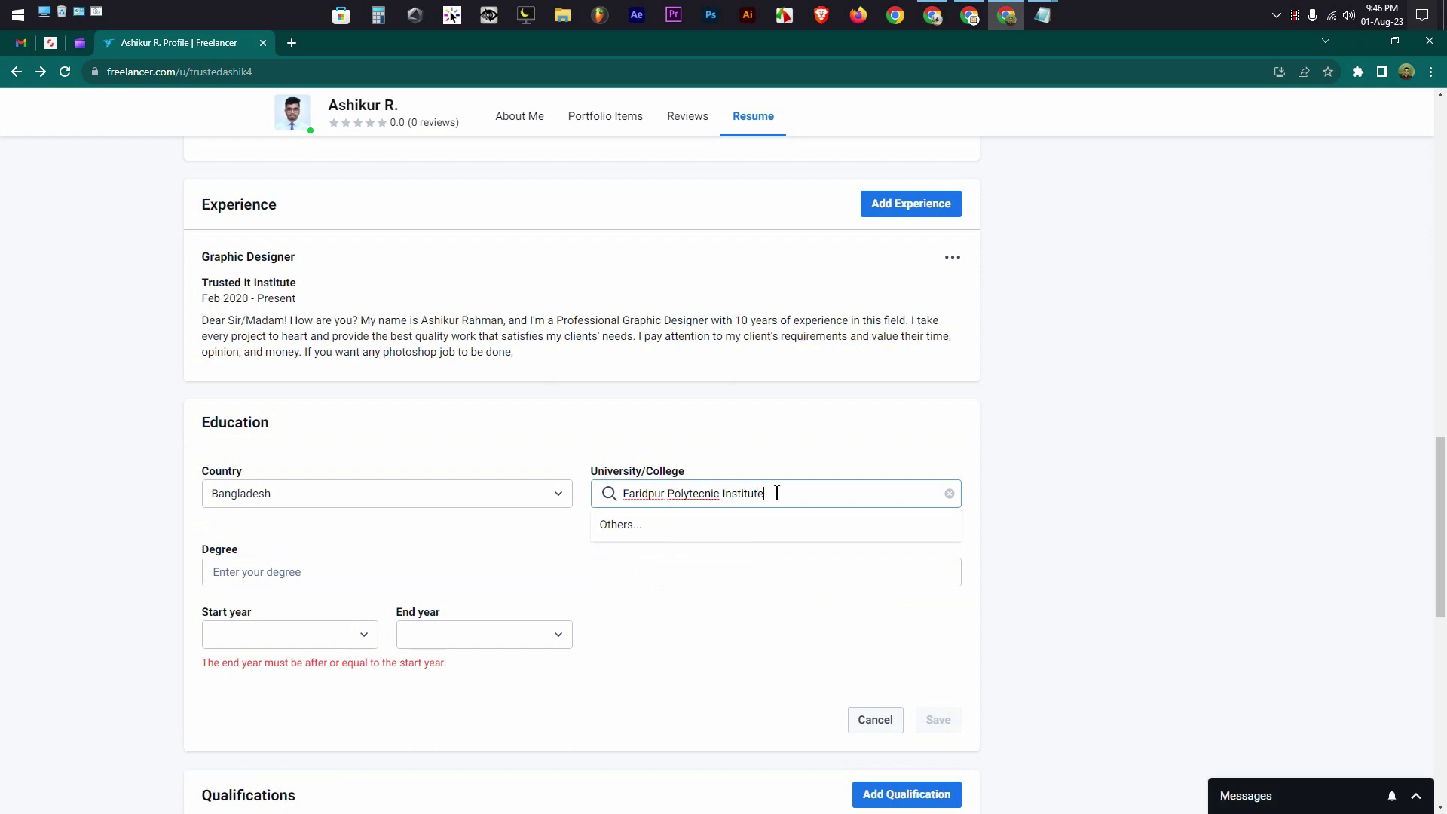
click(514, 547)
Step: Enter "Diploma" as the degree and set the education period from 2017 to 2022
click(217, 554)
click(248, 569)
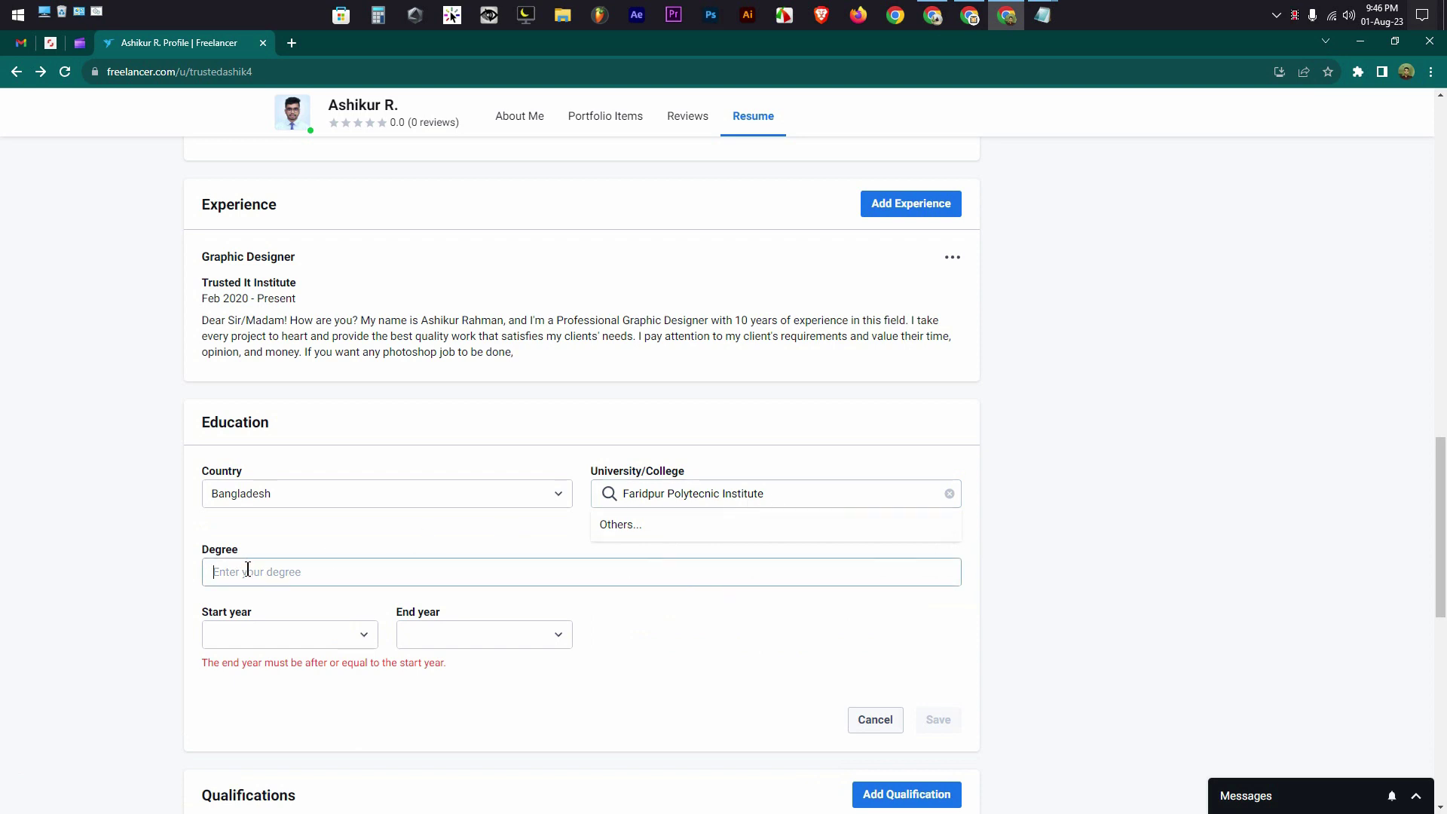
text(Diploma)
scroll(285, 576, down, 1)
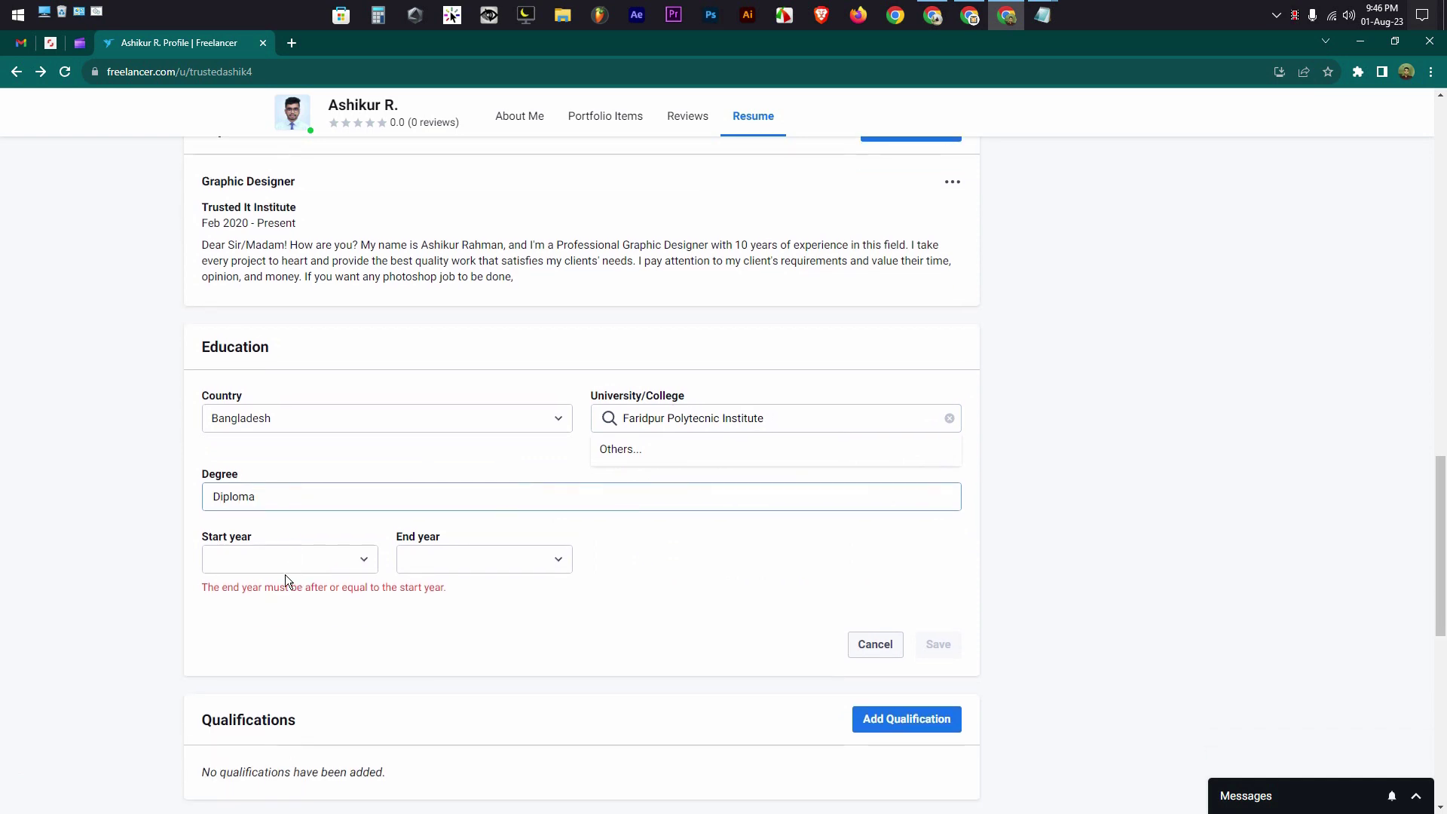
click(274, 558)
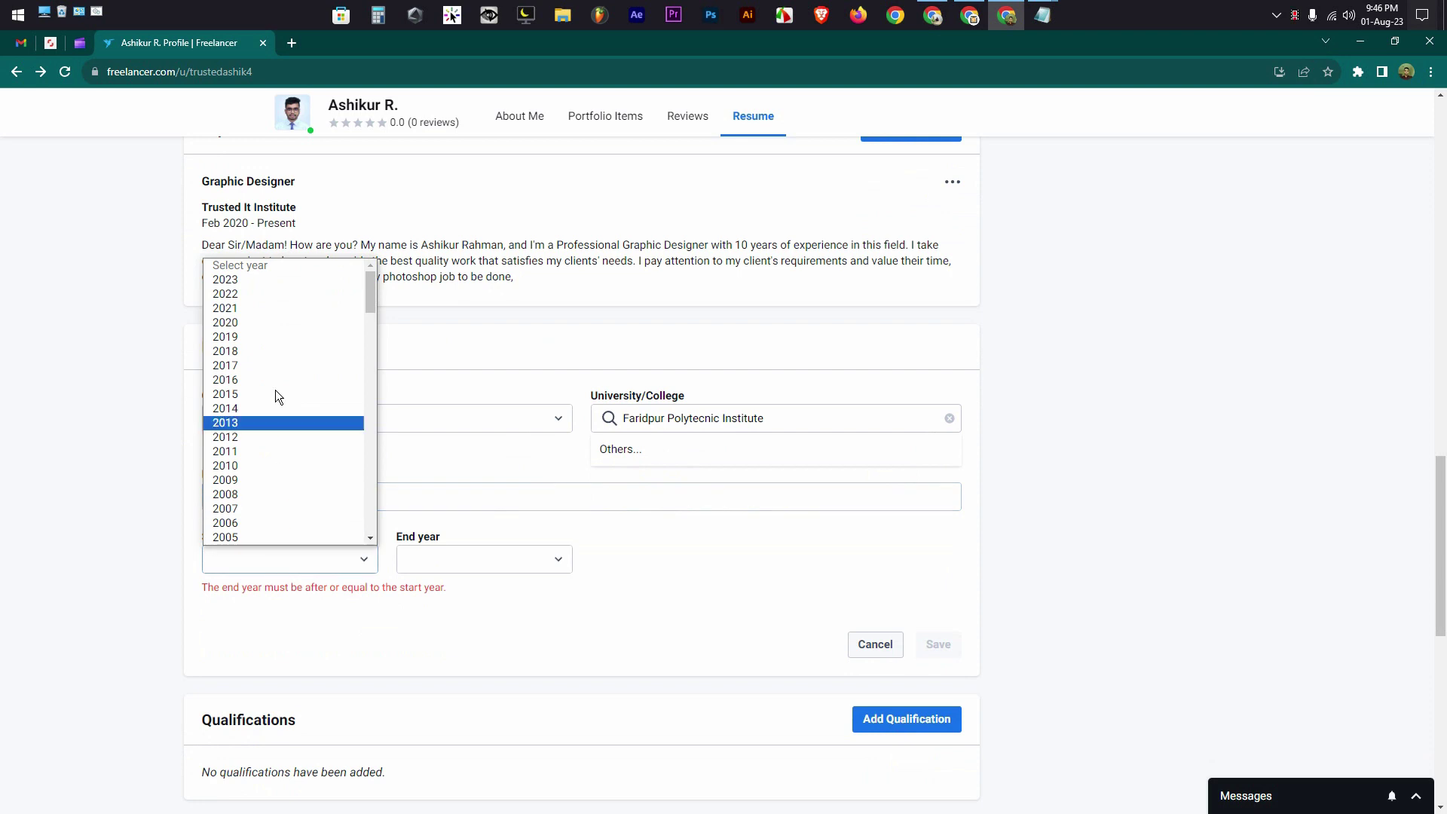
click(252, 365)
click(464, 561)
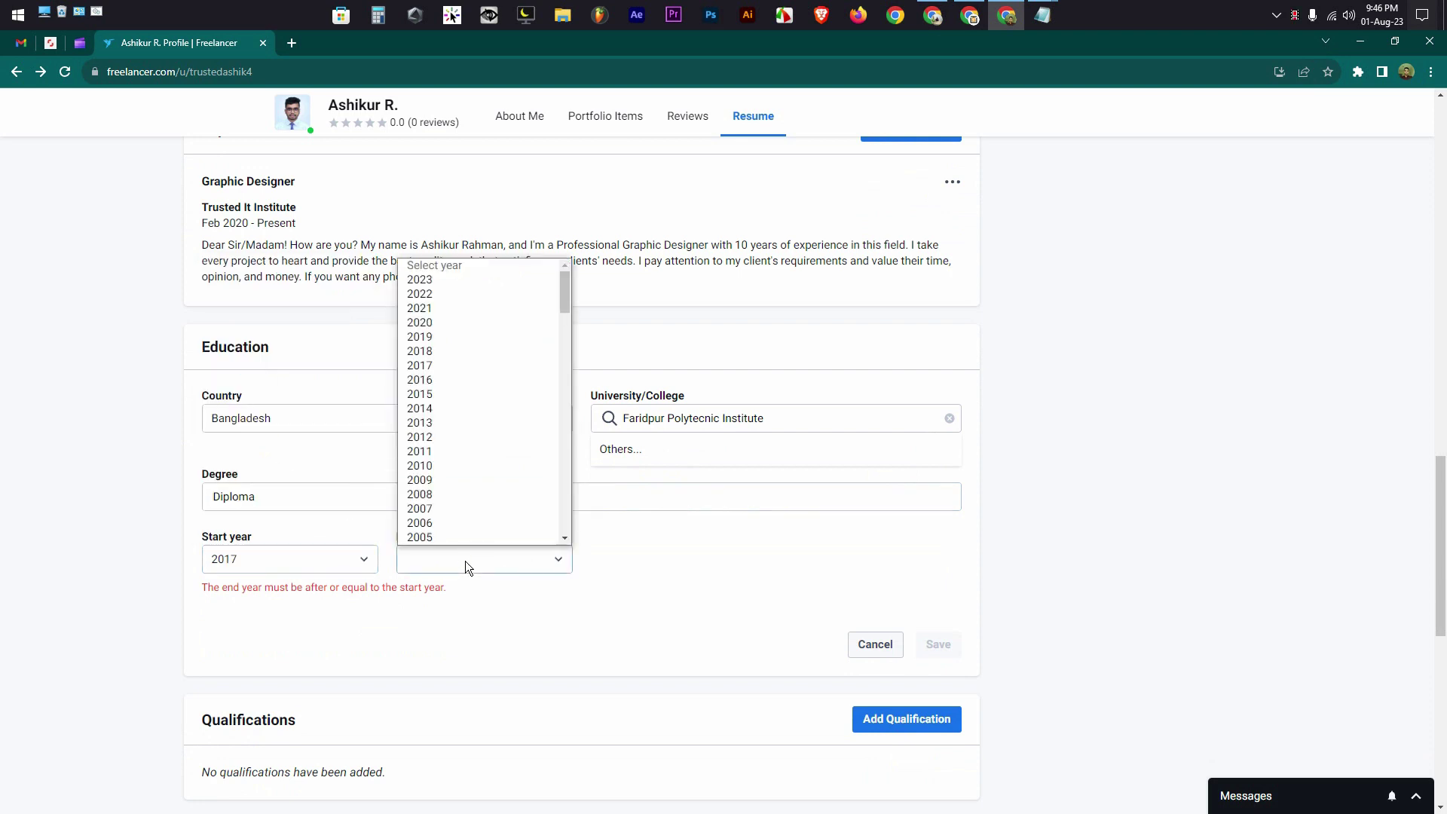
click(442, 295)
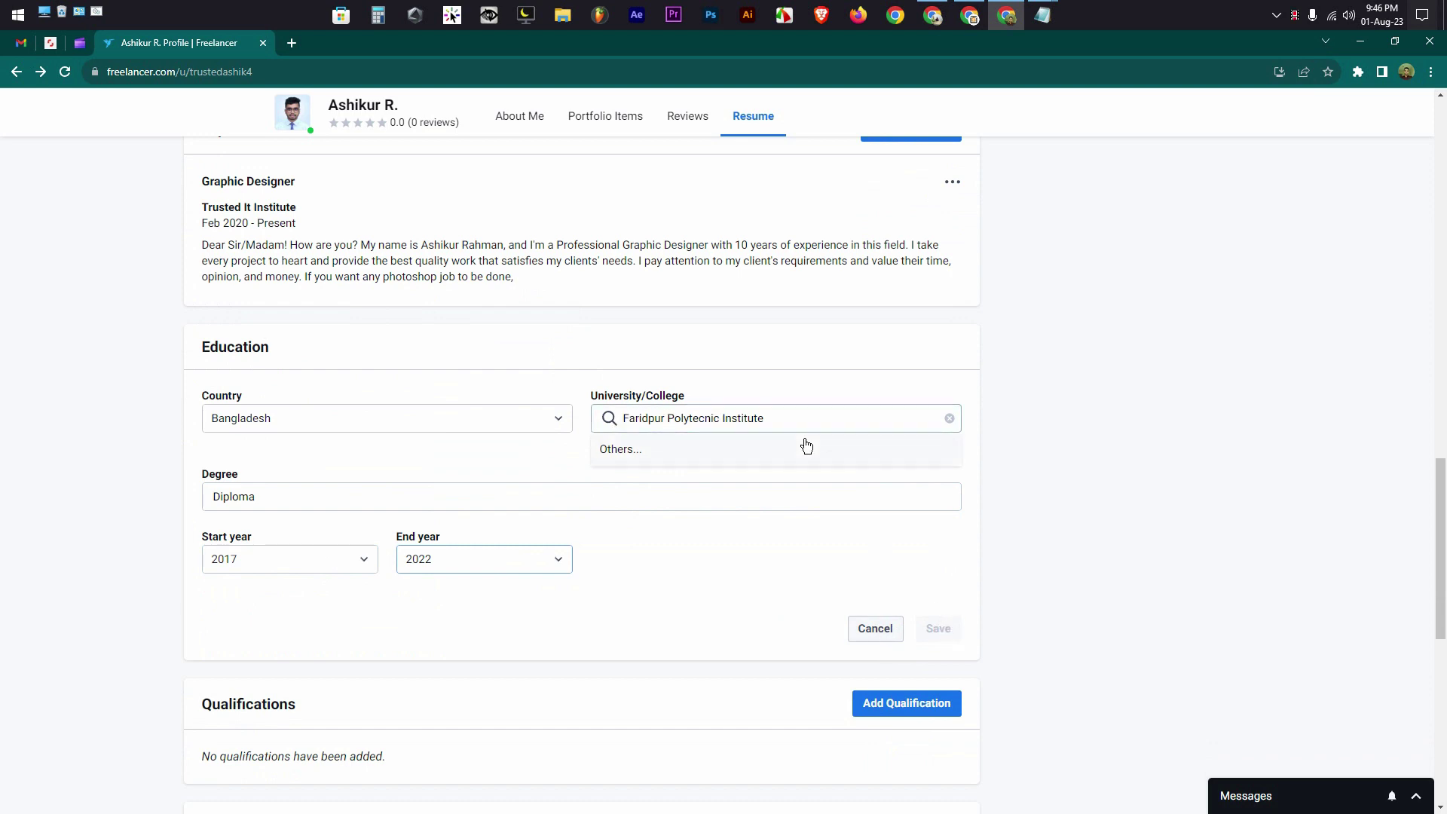
Step: Replace the university with Faridpur Engineering College, found by searching "fari", and save the education entry
drag(802, 419, 501, 448)
key(BackSpace)
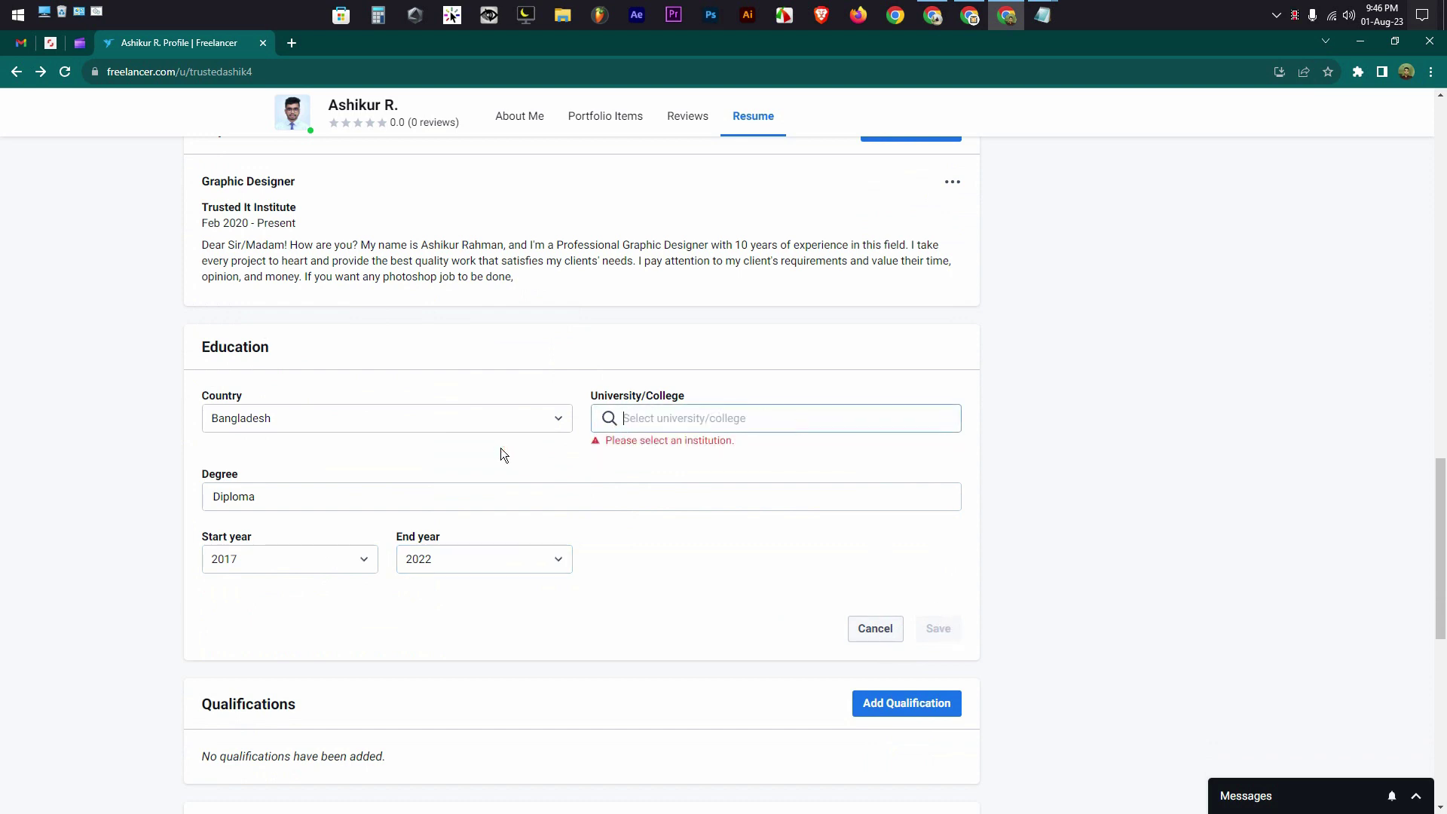
text(fari)
click(663, 449)
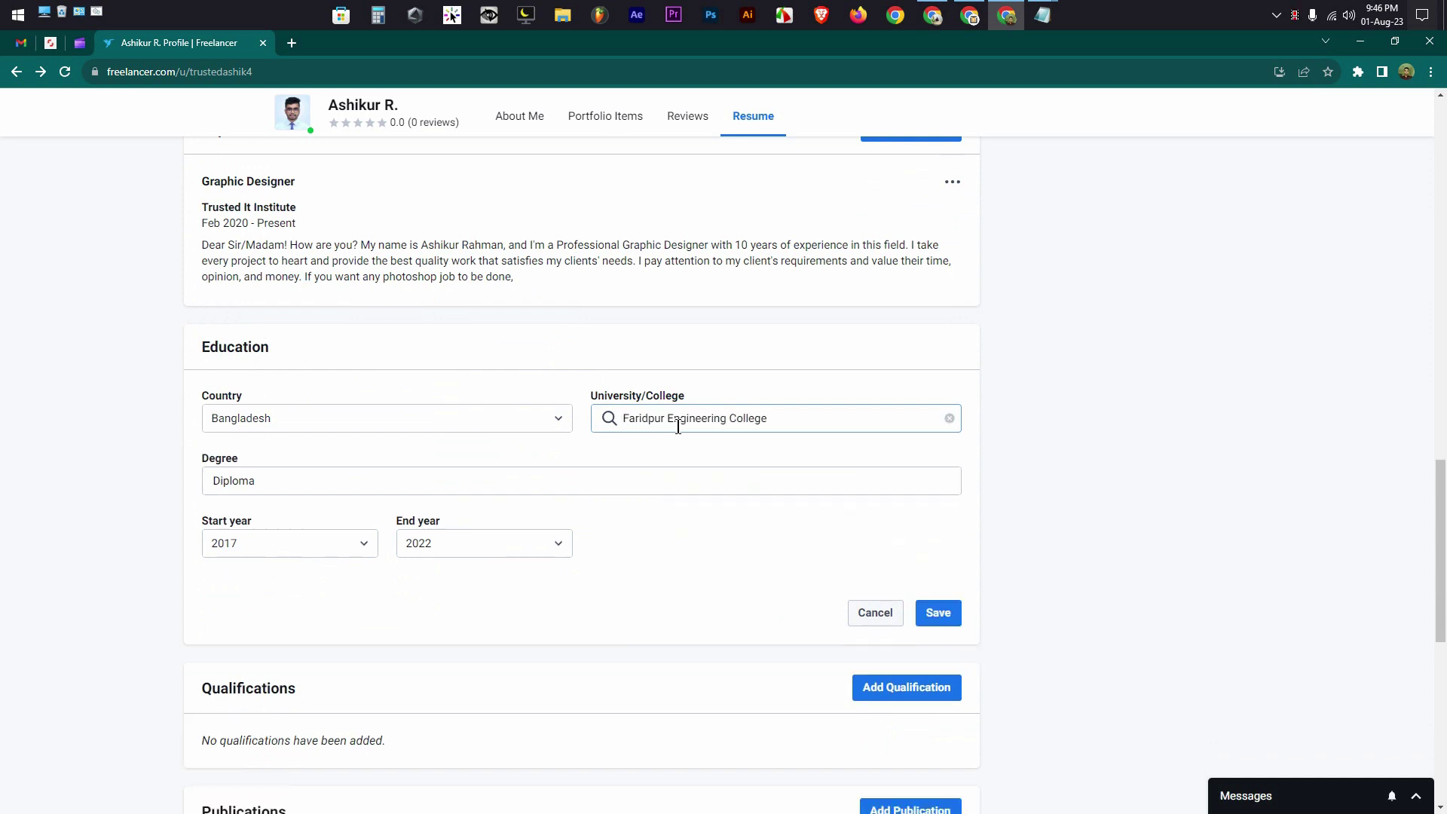
click(934, 613)
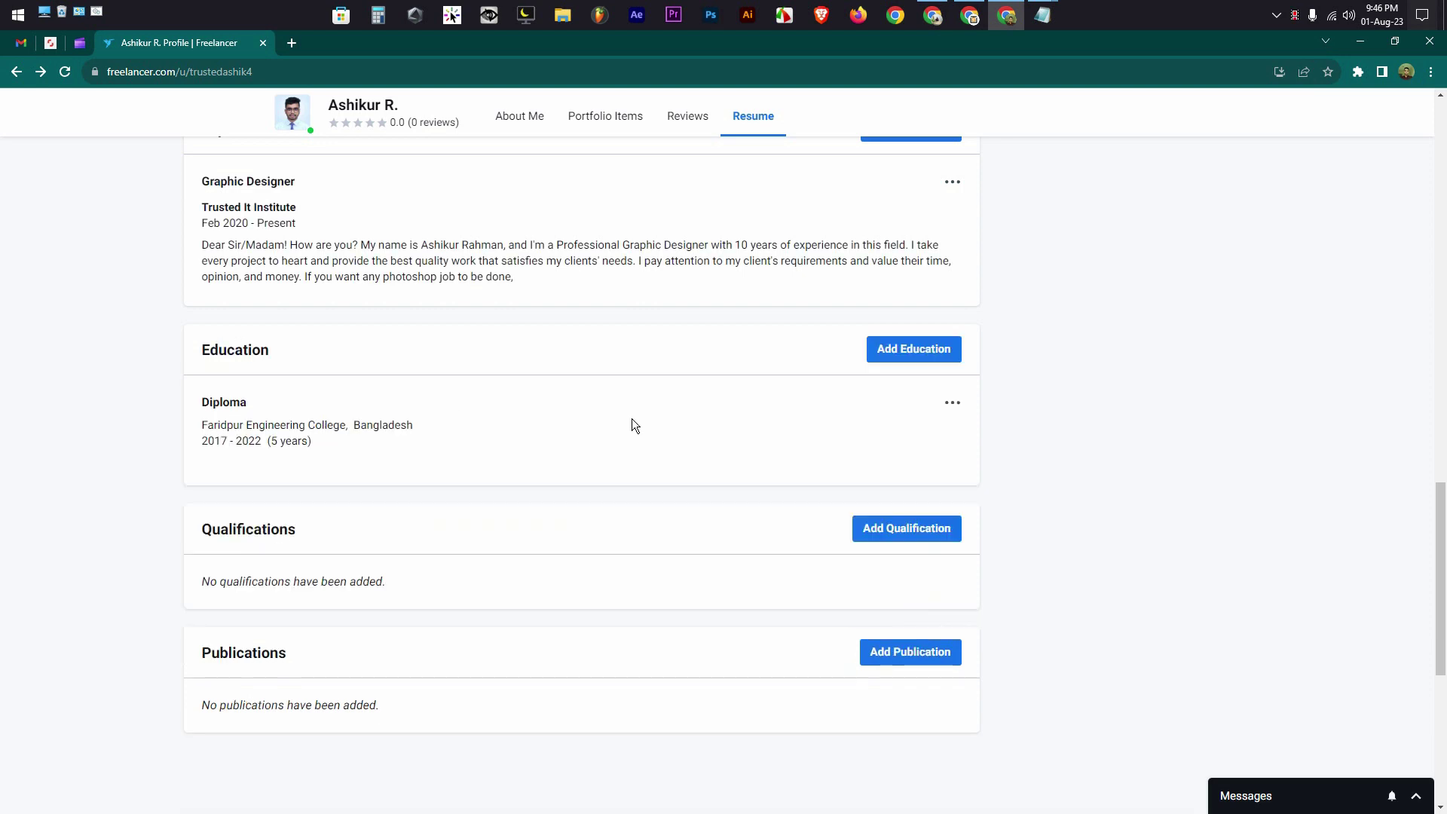
Step: Open a blank Qualifications entry and examine its fields
scroll(736, 359, down, 2)
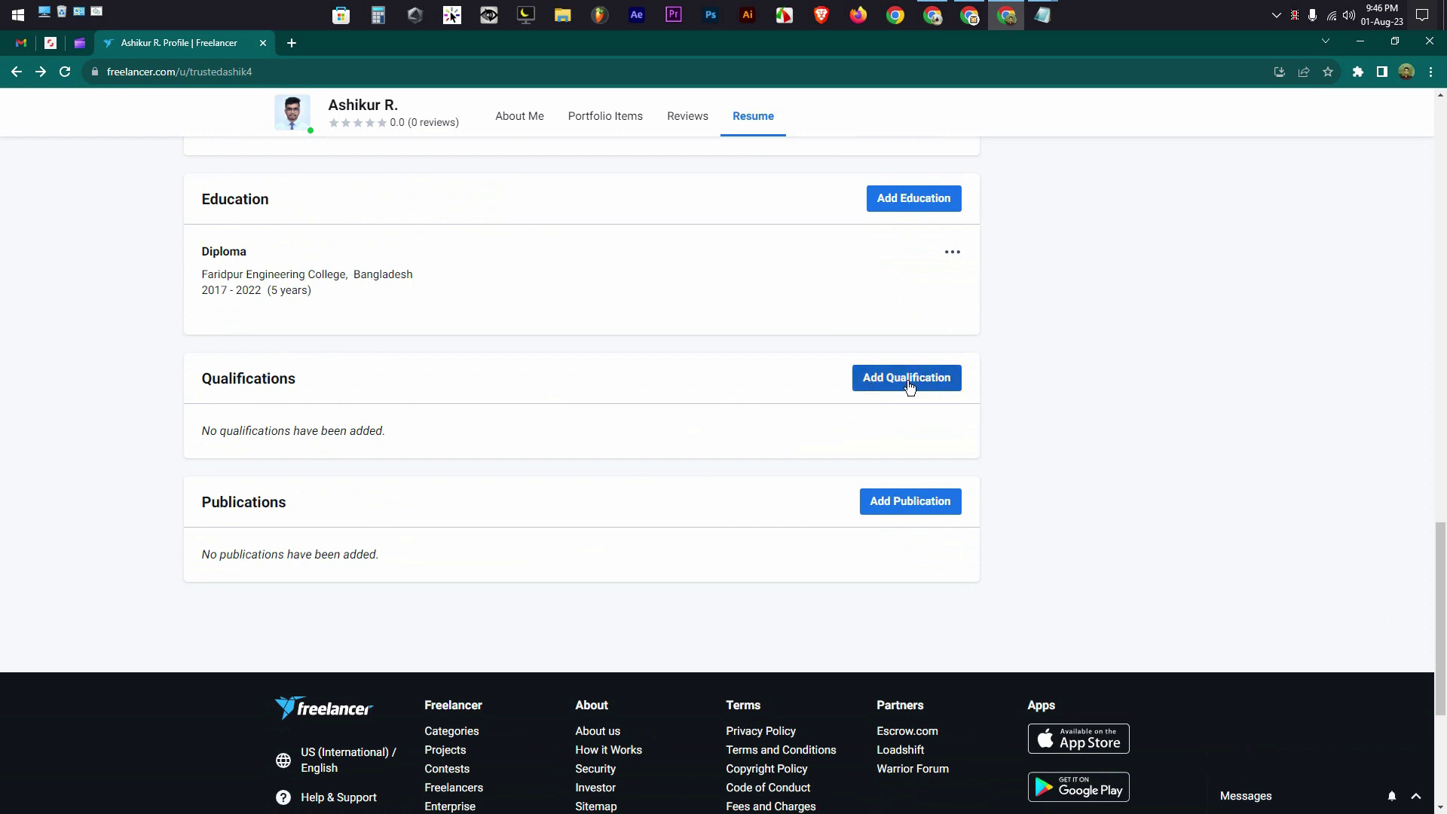
click(910, 387)
scroll(451, 531, down, 3)
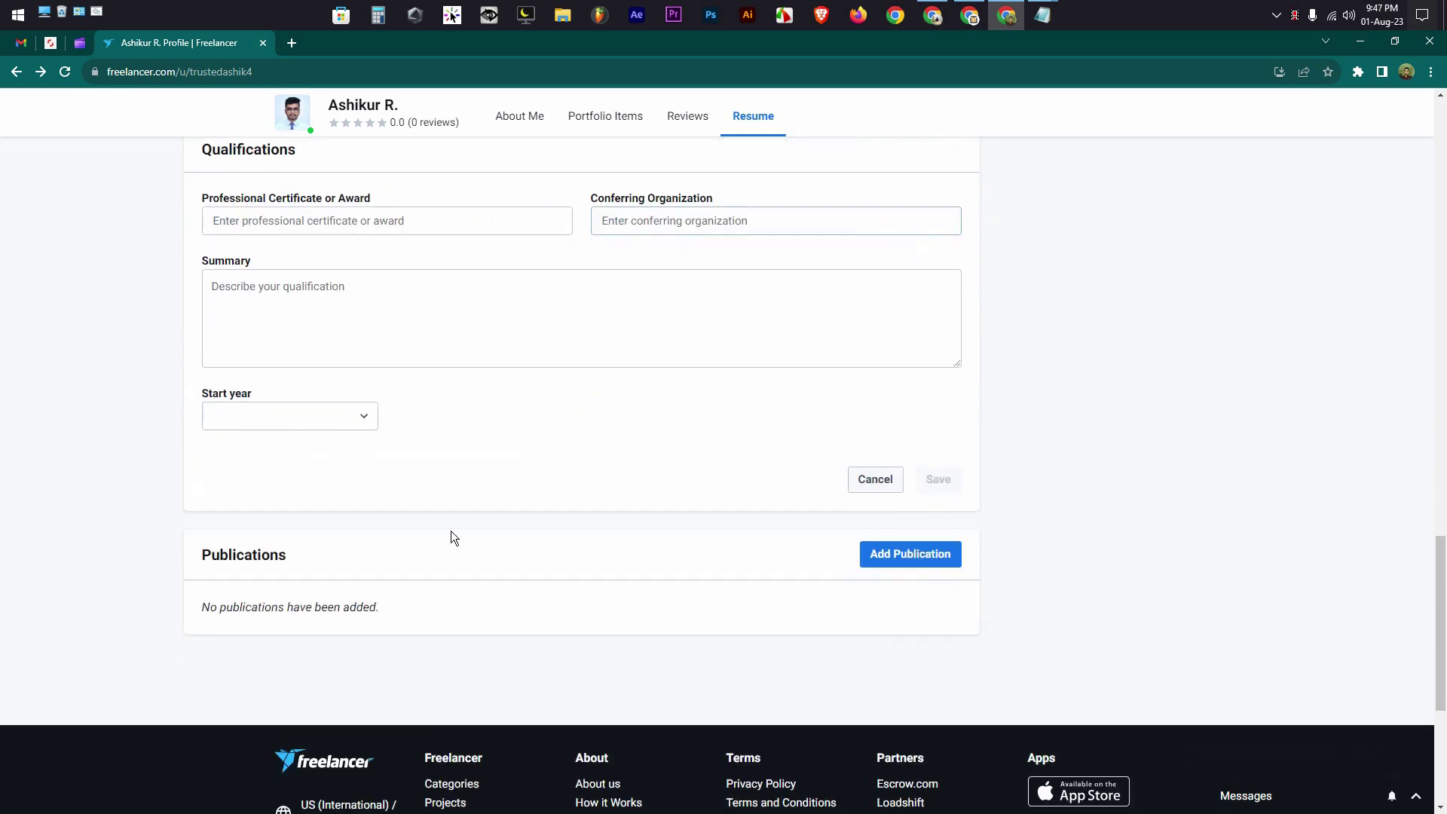
Step: Open the Top Skills editor, review the selected skills, and close it without changes
scroll(1046, 487, up, 14)
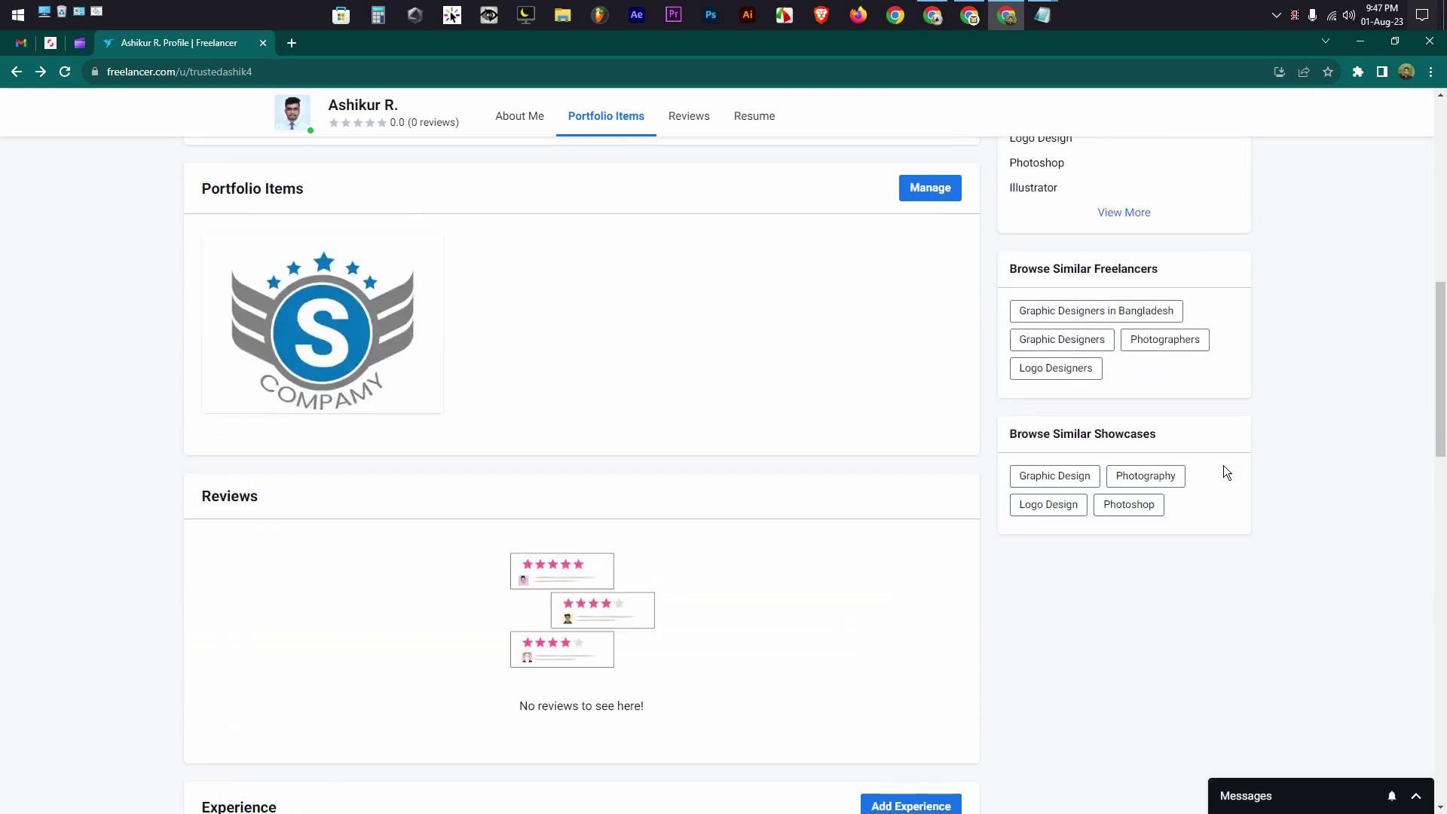
scroll(1223, 465, up, 5)
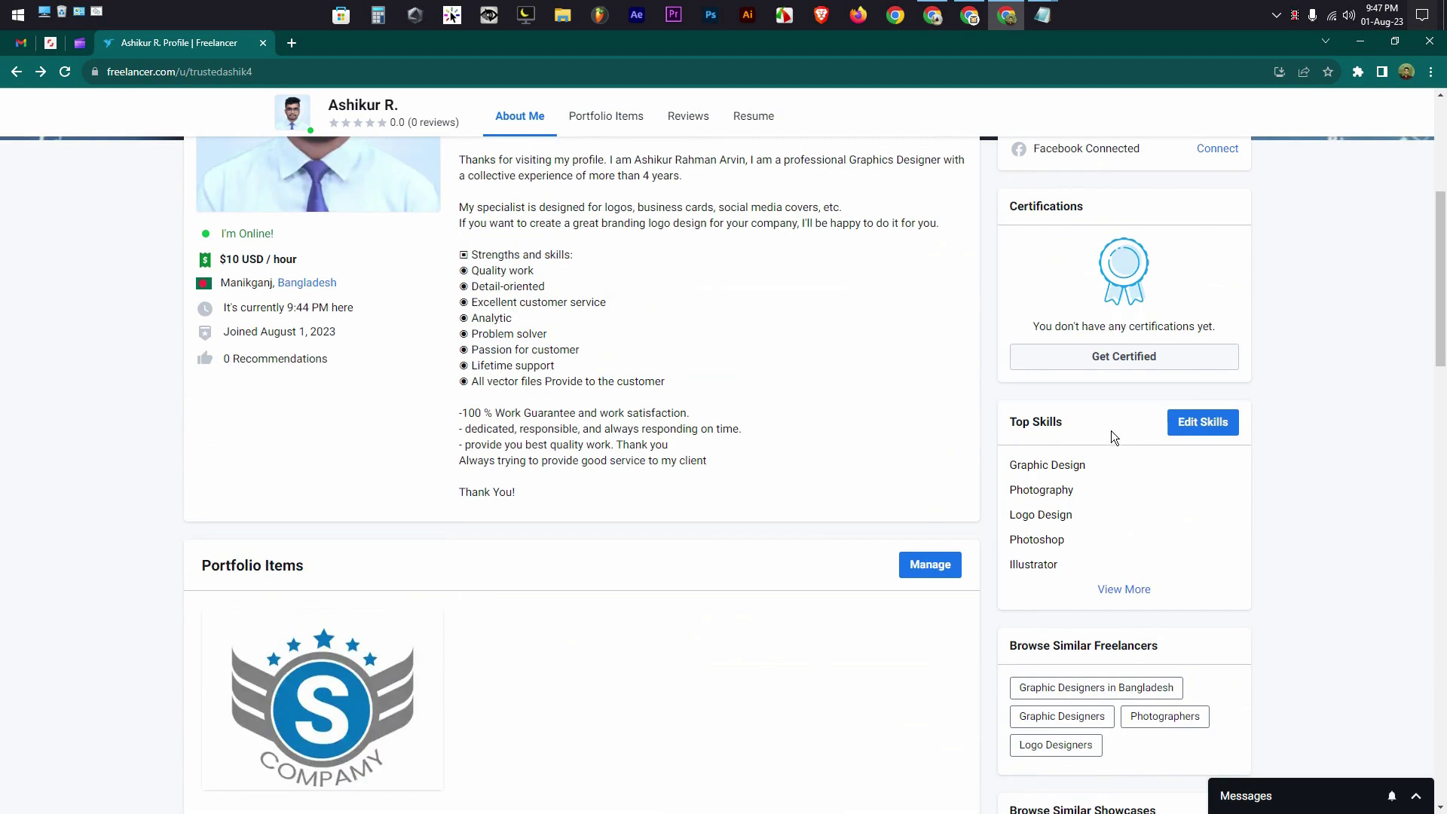
click(1203, 422)
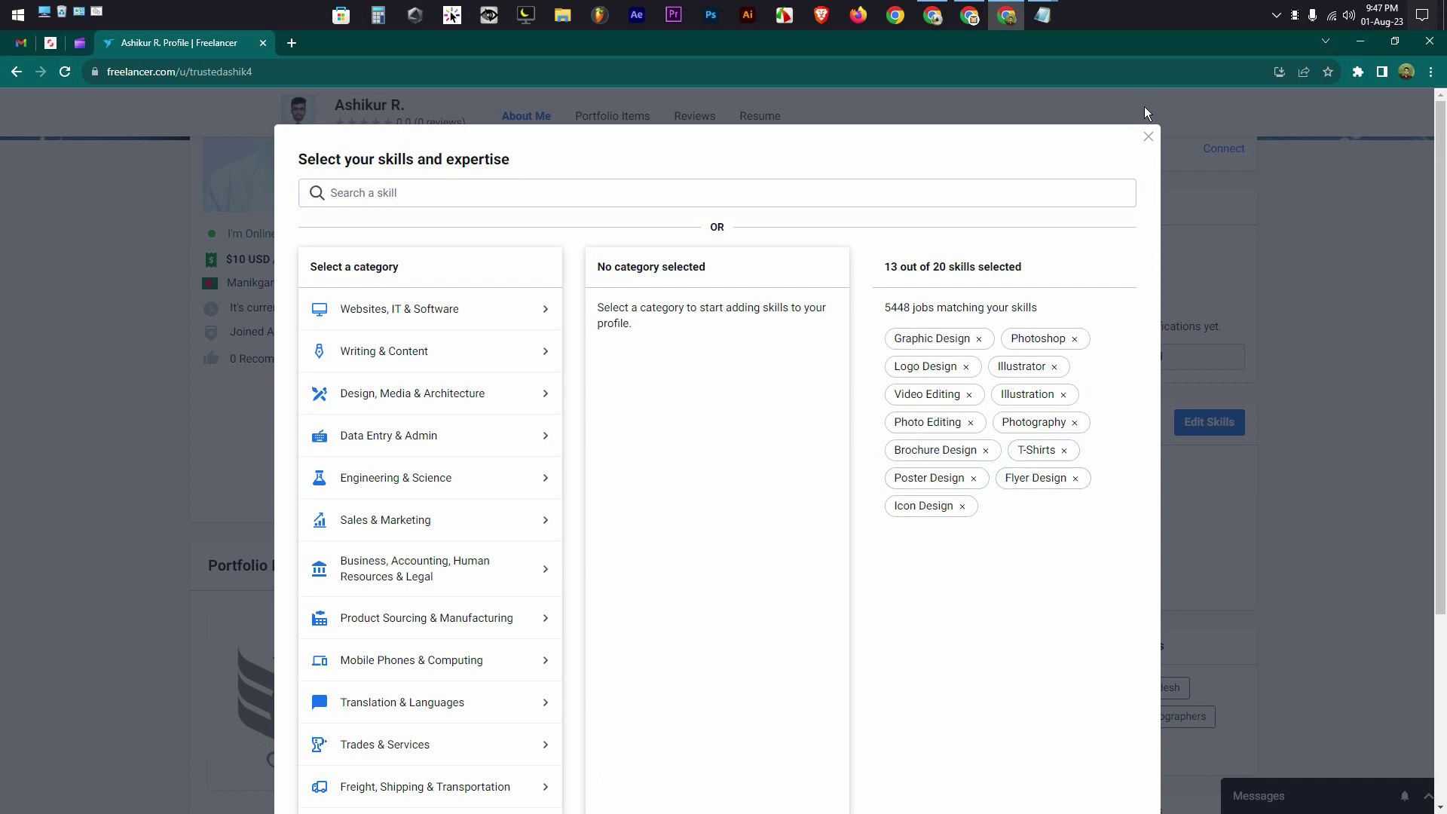
click(1147, 137)
Step: Look through the Recent Projects list from the site header and close it
scroll(790, 291, up, 5)
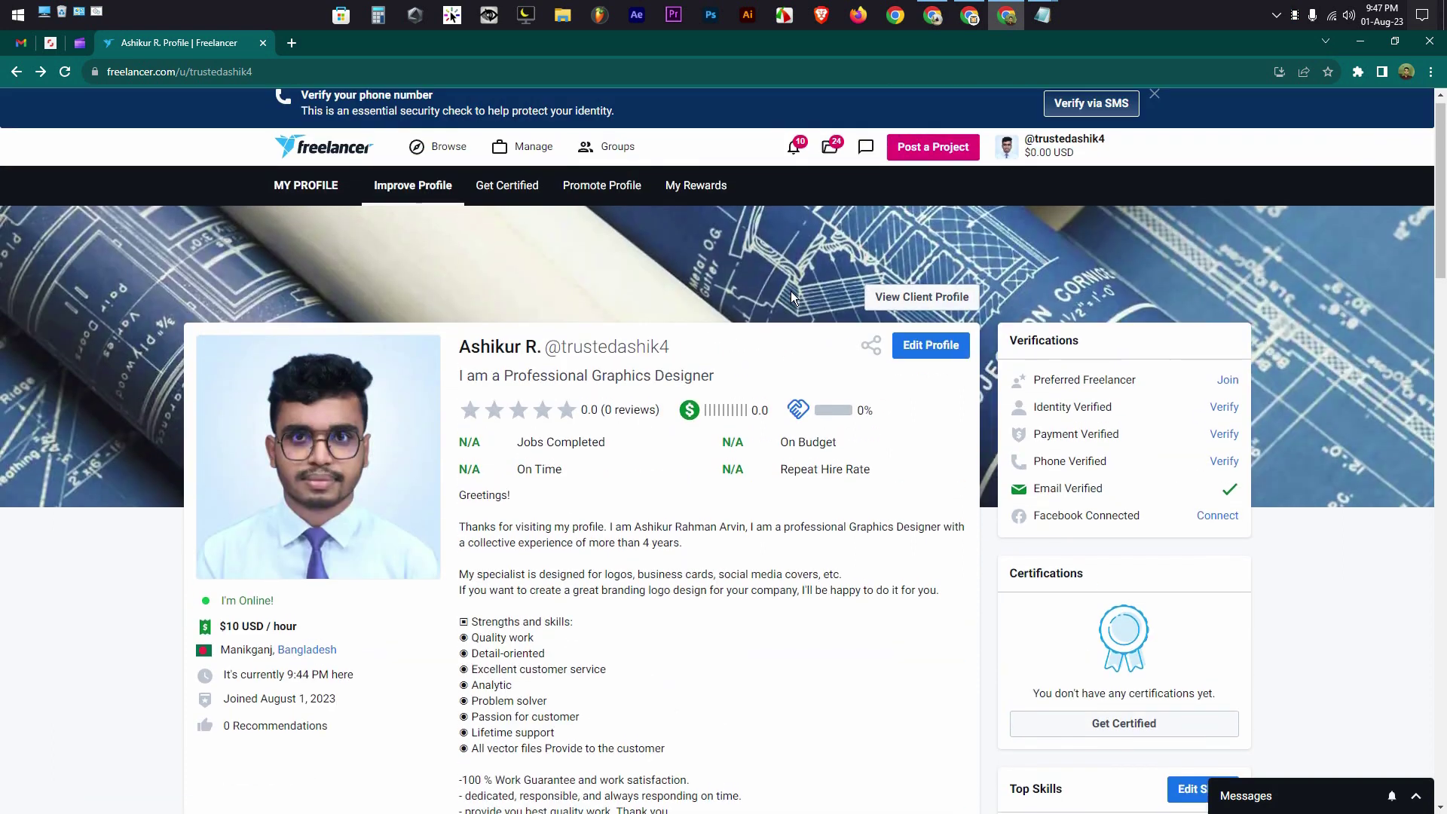
click(830, 156)
scroll(837, 354, down, 2)
scroll(836, 392, up, 2)
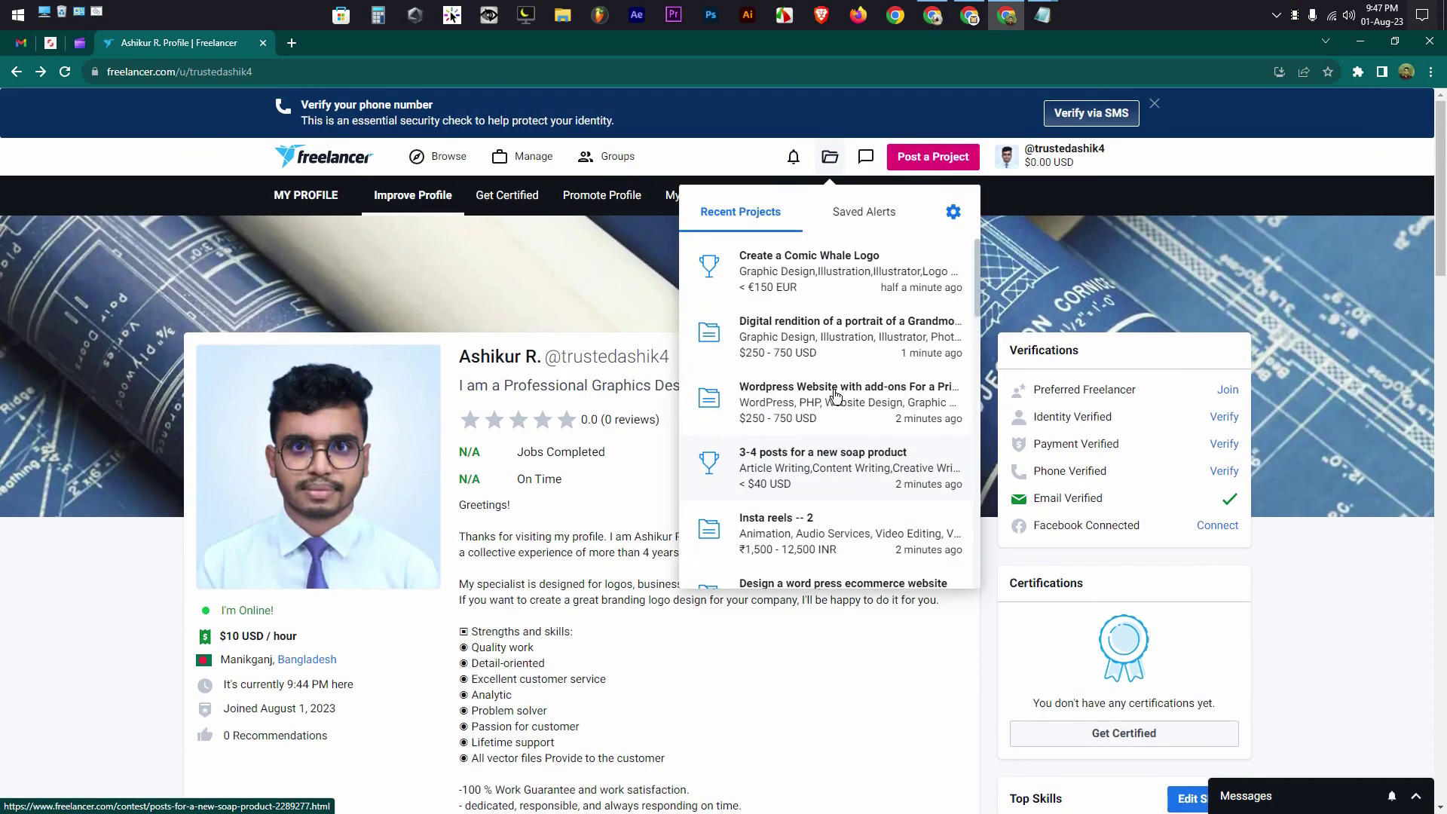
drag(788, 664, 792, 650)
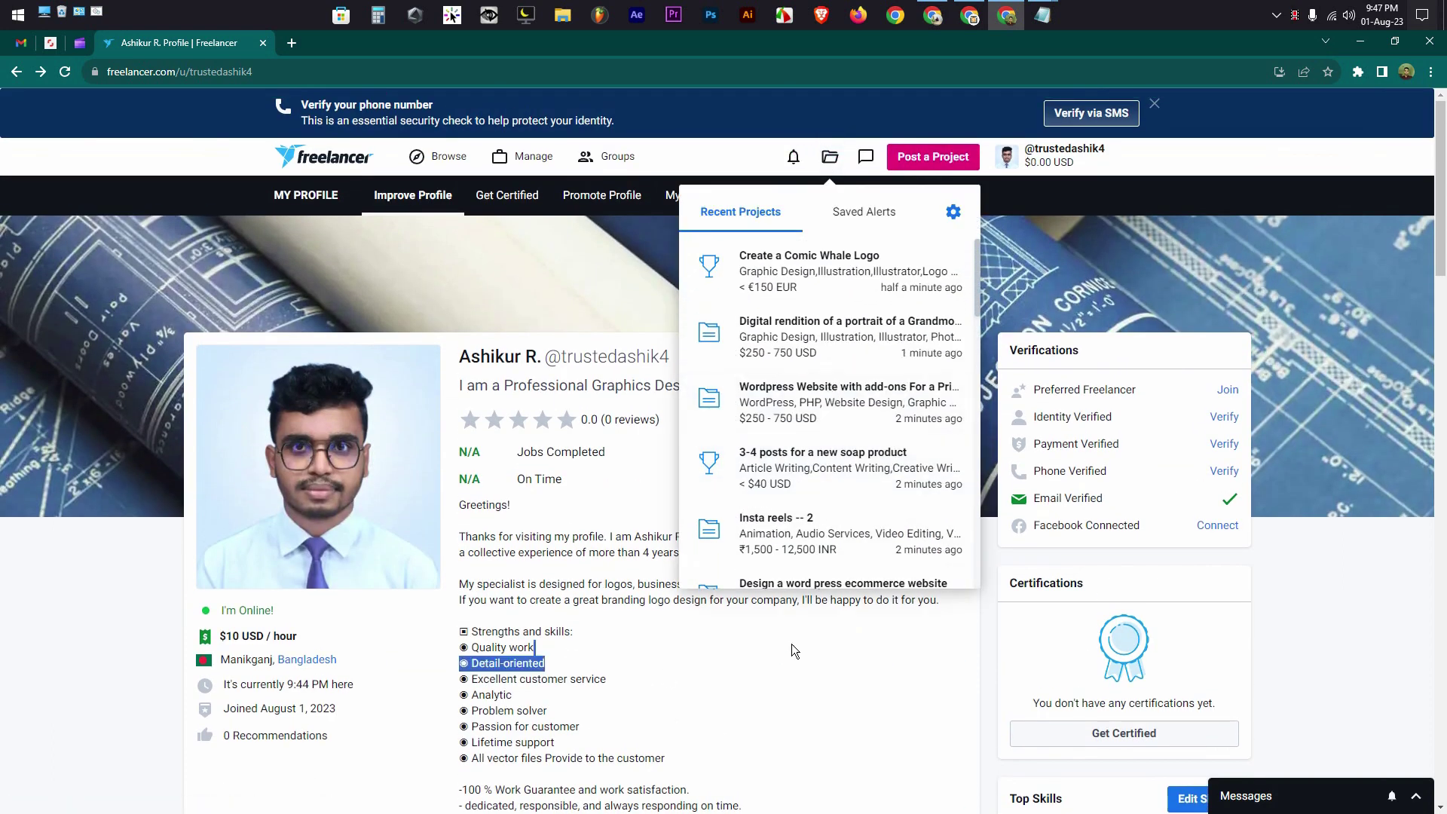
click(991, 626)
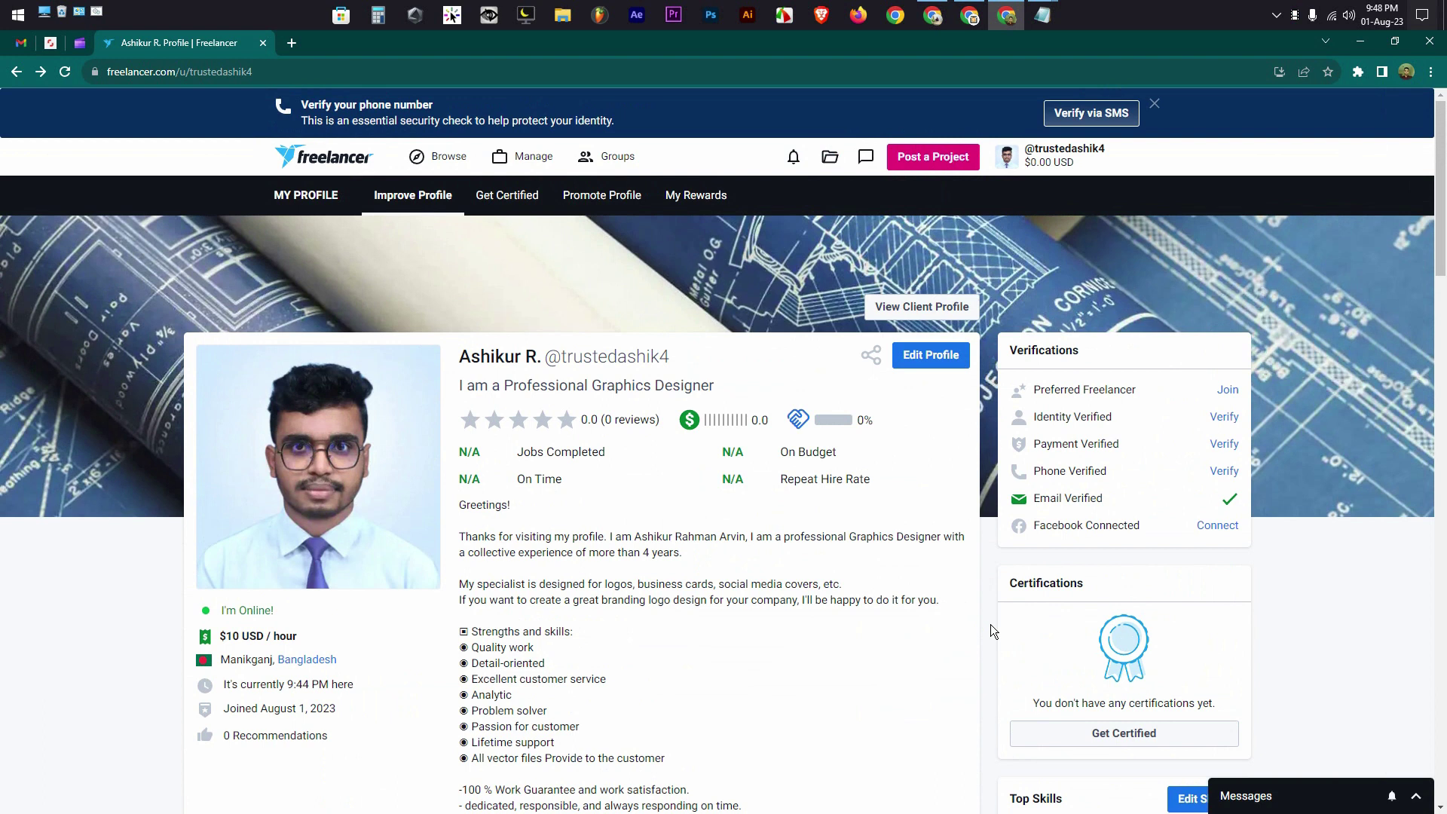